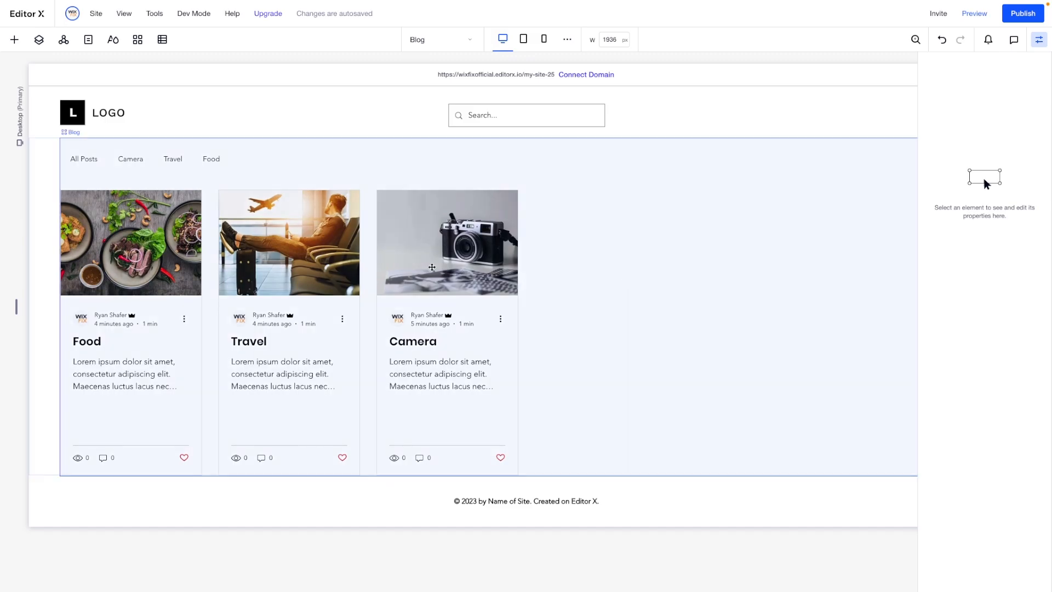
Review the design options in the blog feed's settings
left_click(483, 243)
left_click(499, 239)
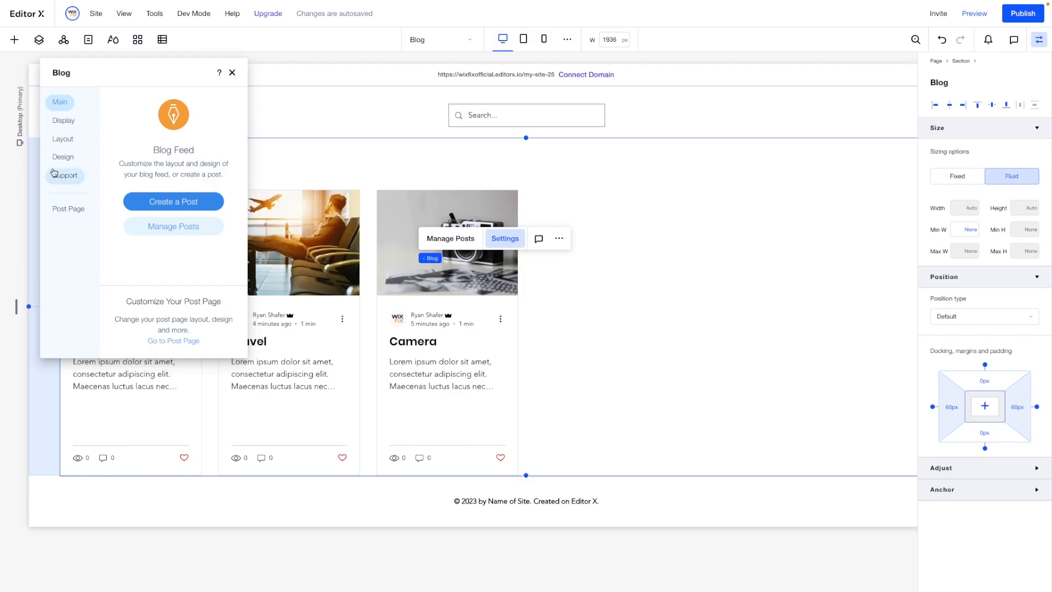
left_click(58, 161)
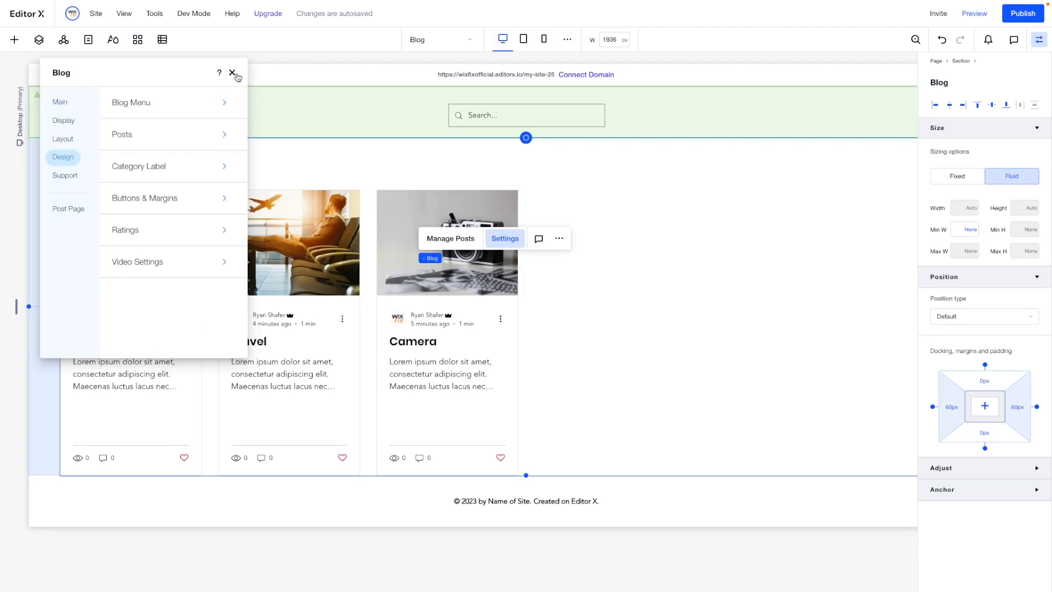
left_click(232, 73)
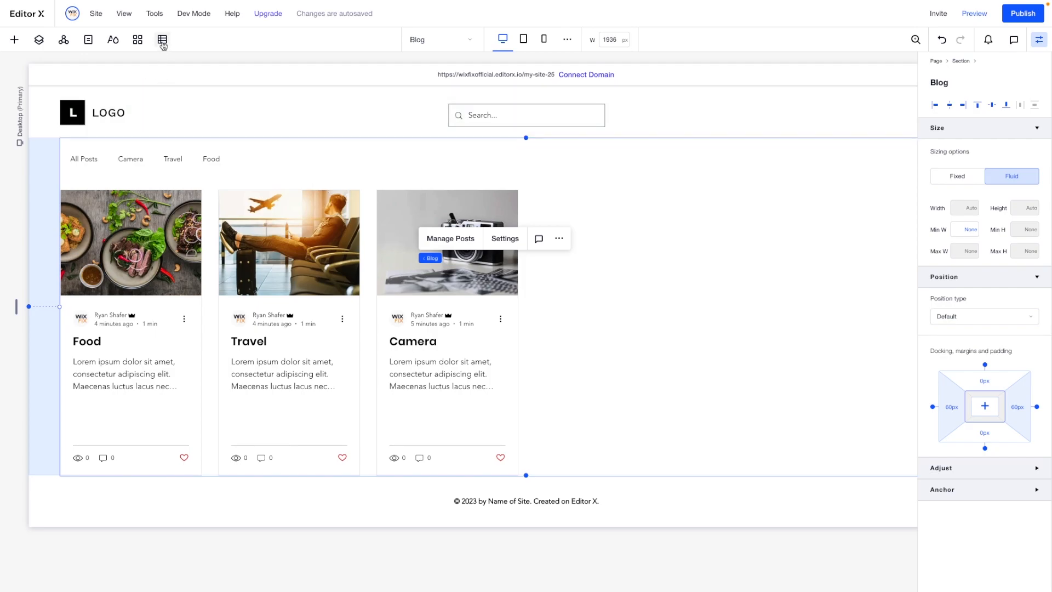
Make the Wix App Collections visible through the Content Manager's advanced collection settings
left_click(162, 41)
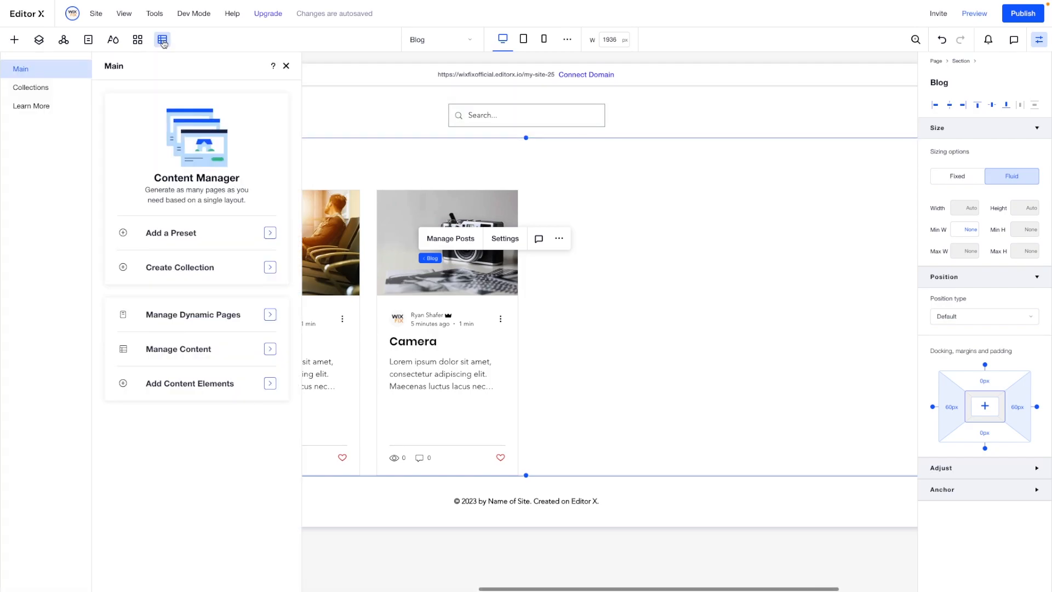
left_click(49, 96)
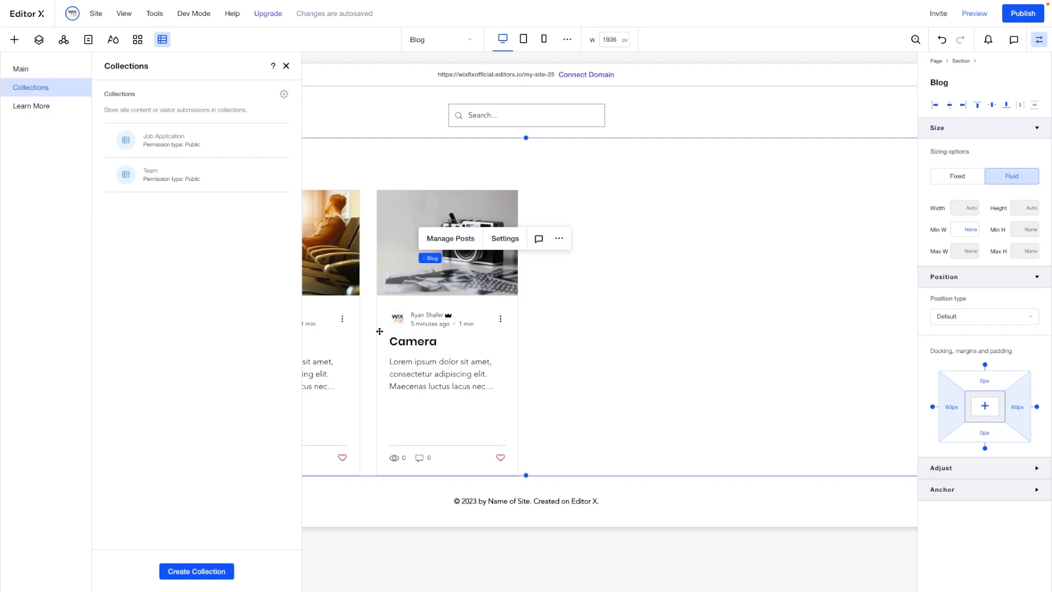
left_click(284, 94)
left_click(322, 118)
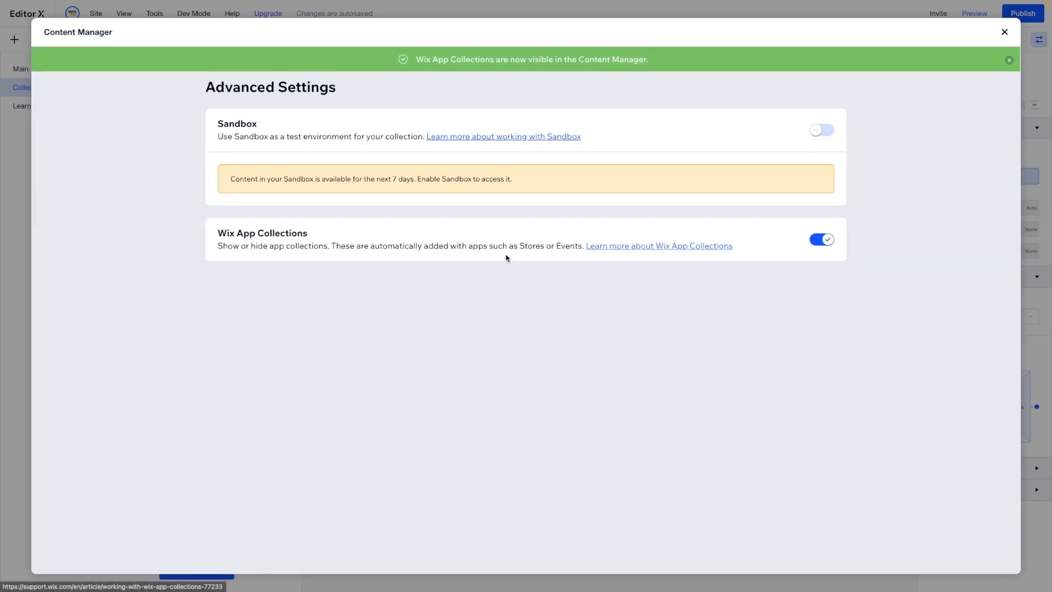
left_click_drag(395, 249, 554, 245)
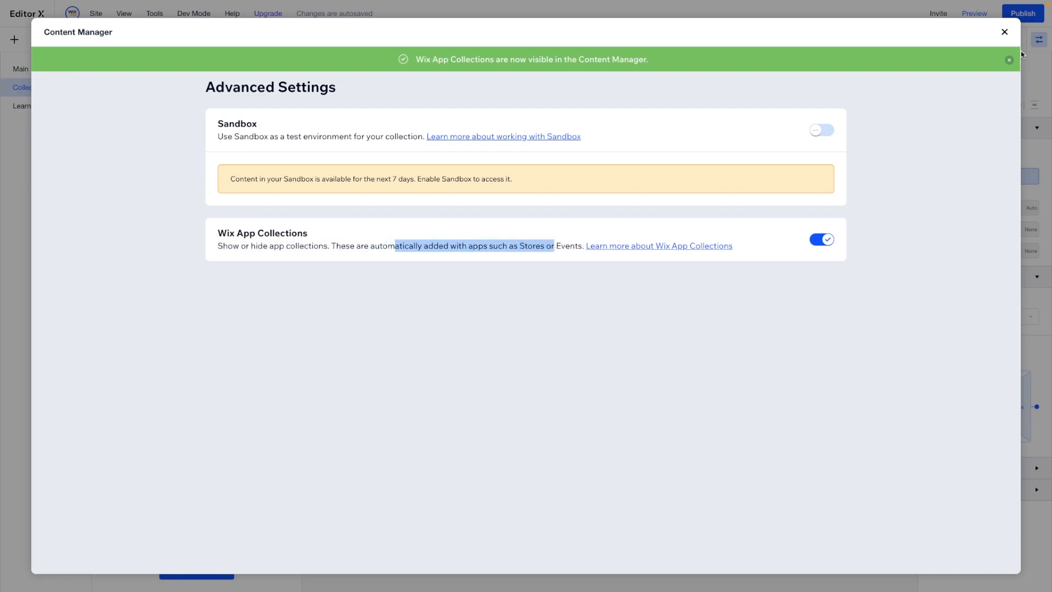
left_click(1004, 32)
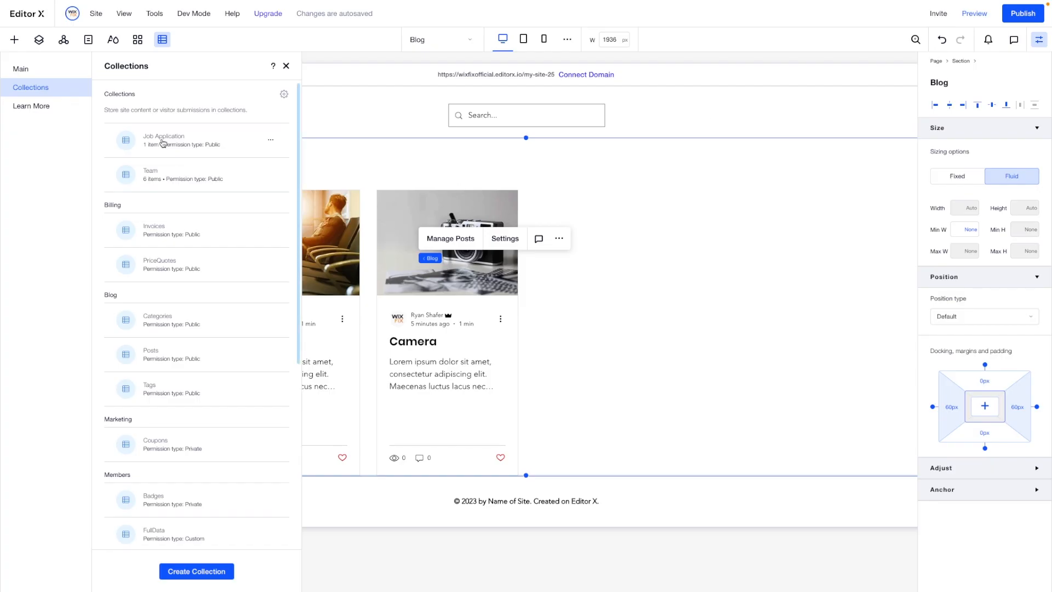
Add a dynamic item page for the Products collection of Stores
scroll(173, 283, "down", 1)
scroll(173, 283, "down", 2)
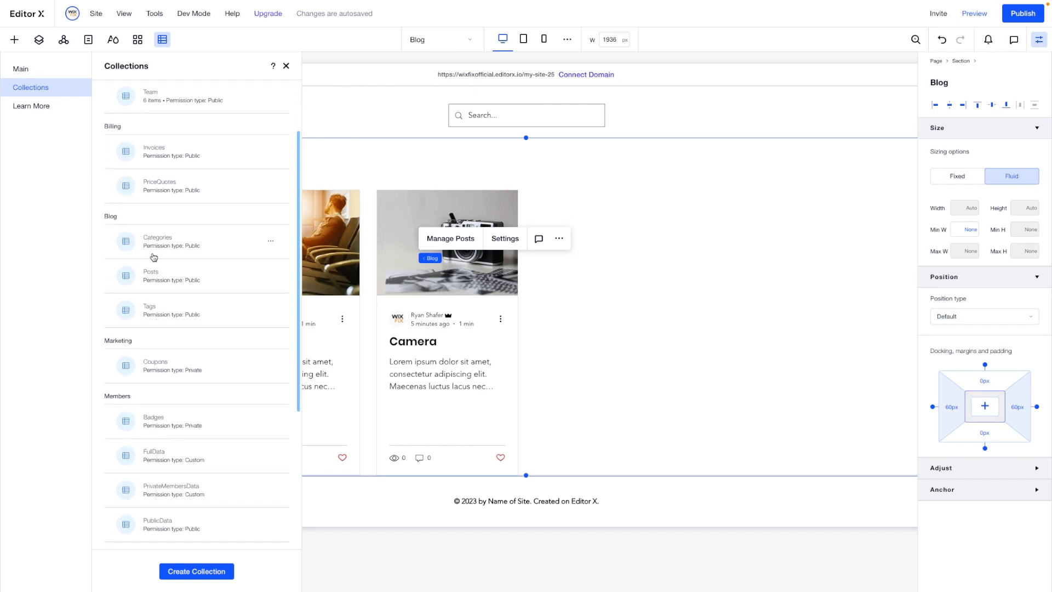
scroll(127, 230, "down", 3)
scroll(127, 290, "down", 2)
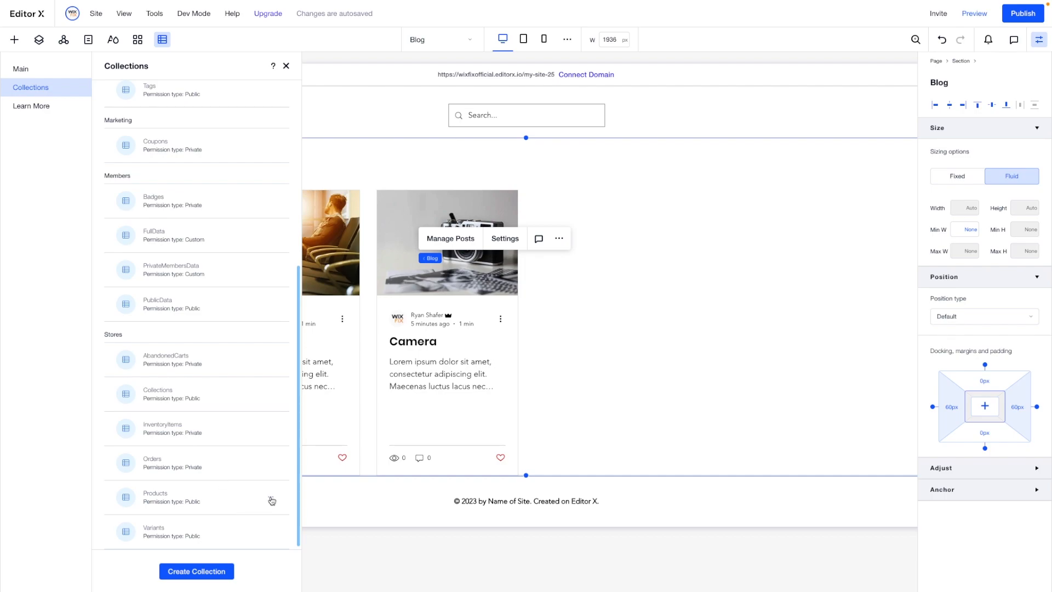
left_click(271, 499)
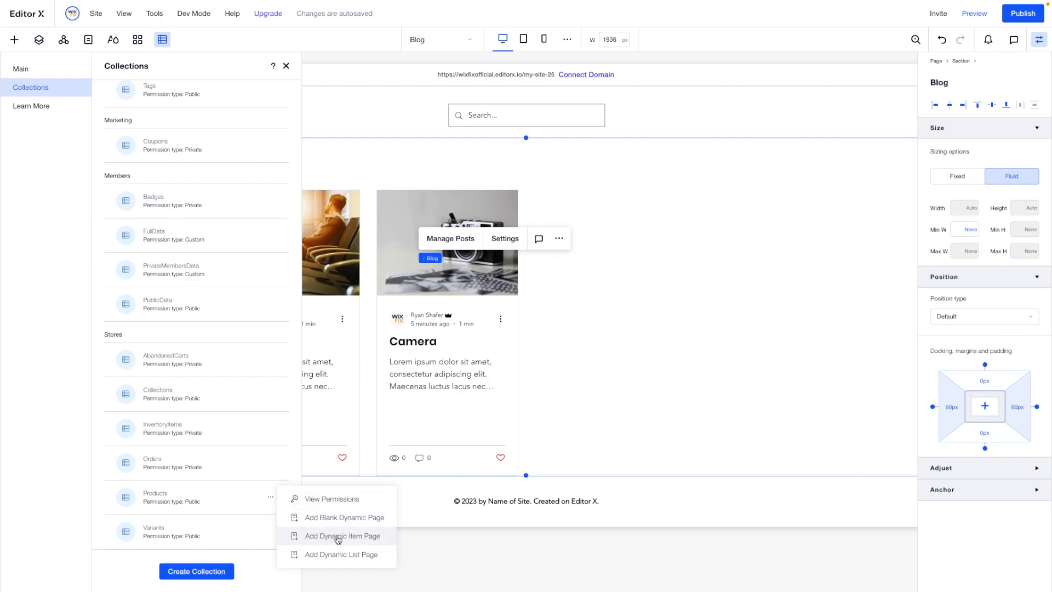
left_click(367, 537)
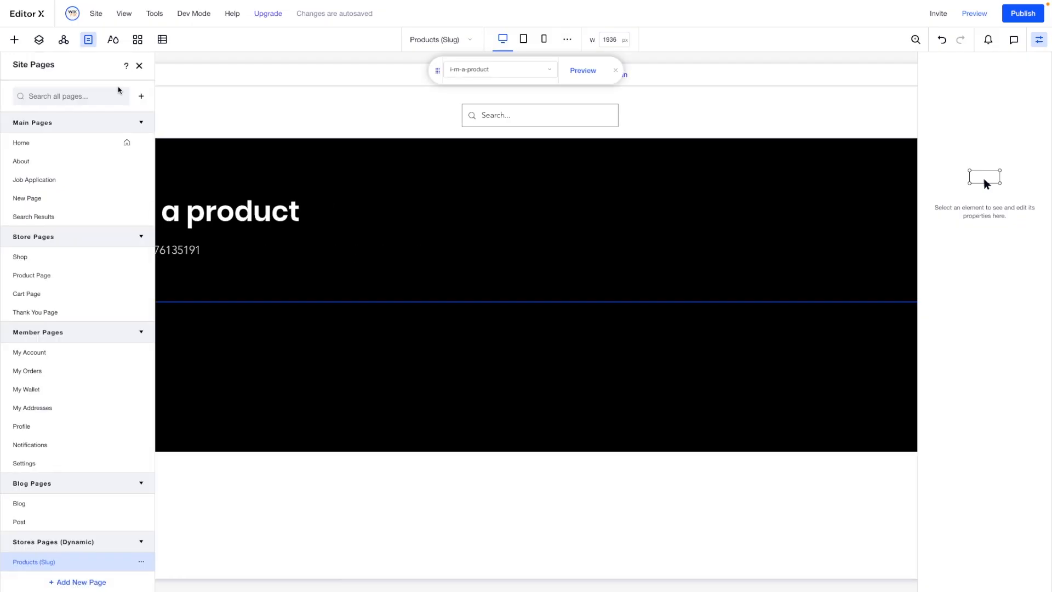
Delete the product title and ID number texts from the black section of the Products (Slug) page
left_click(88, 39)
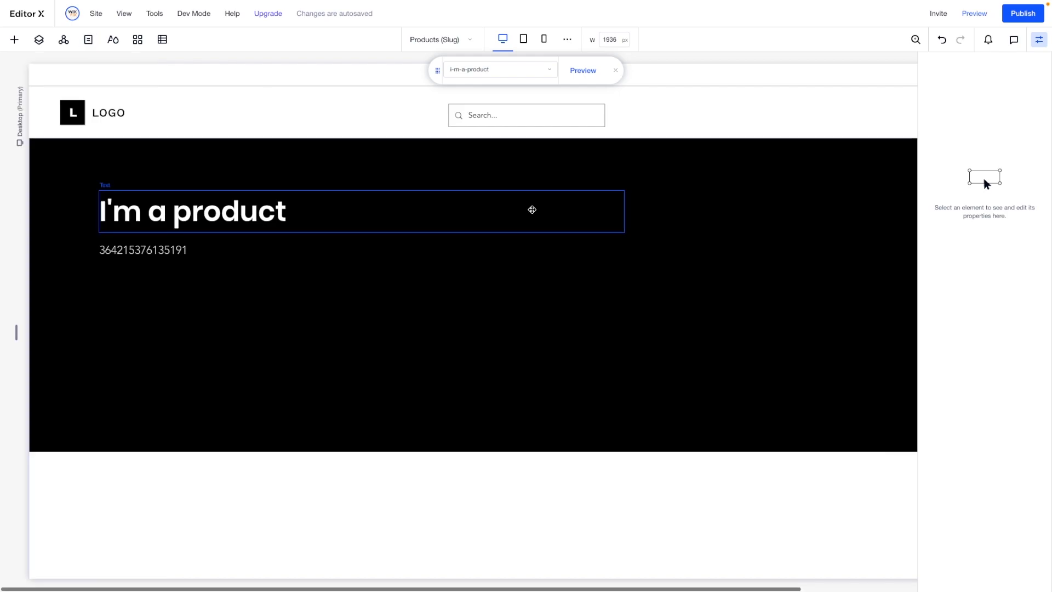
scroll(532, 209, "down", 5)
scroll(532, 209, "down", 5)
scroll(532, 210, "up", 10)
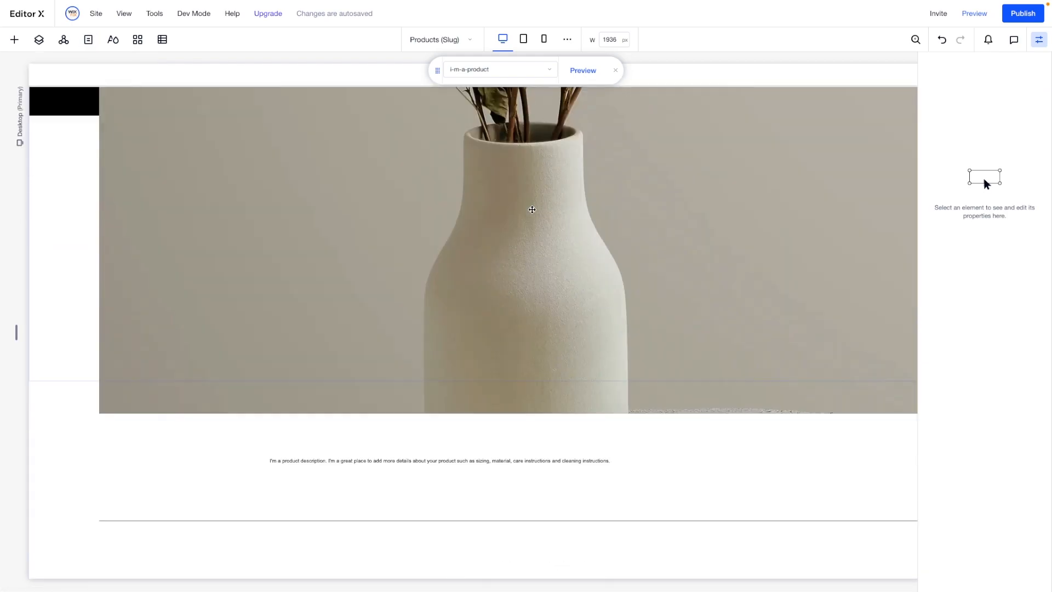
left_click(359, 211)
key("Escape")
left_click(198, 210)
key("Escape")
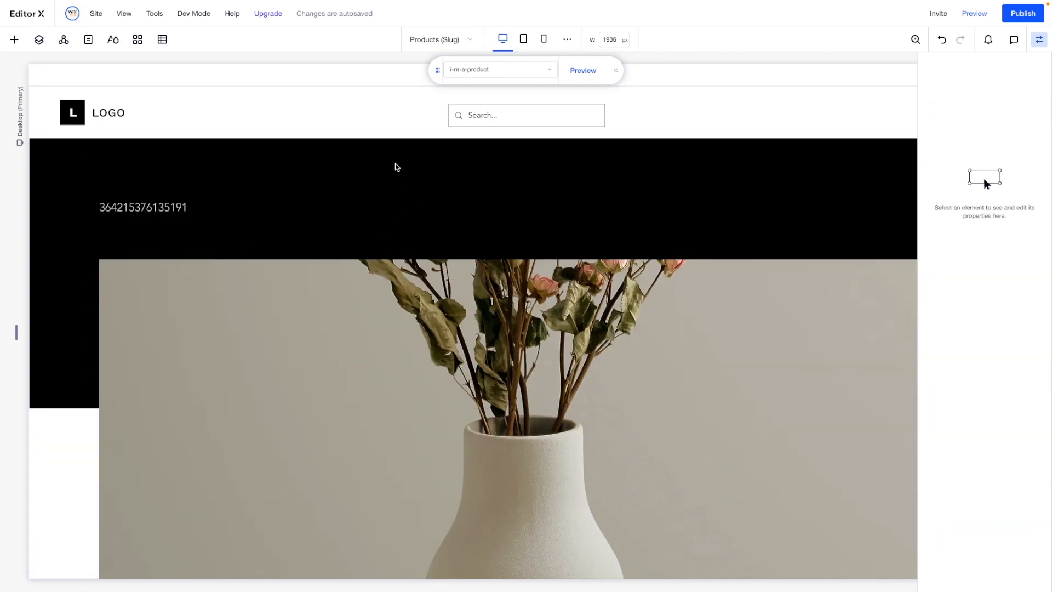
Add a blank section above the pre-built product section and delete the pre-built one
left_click(525, 143)
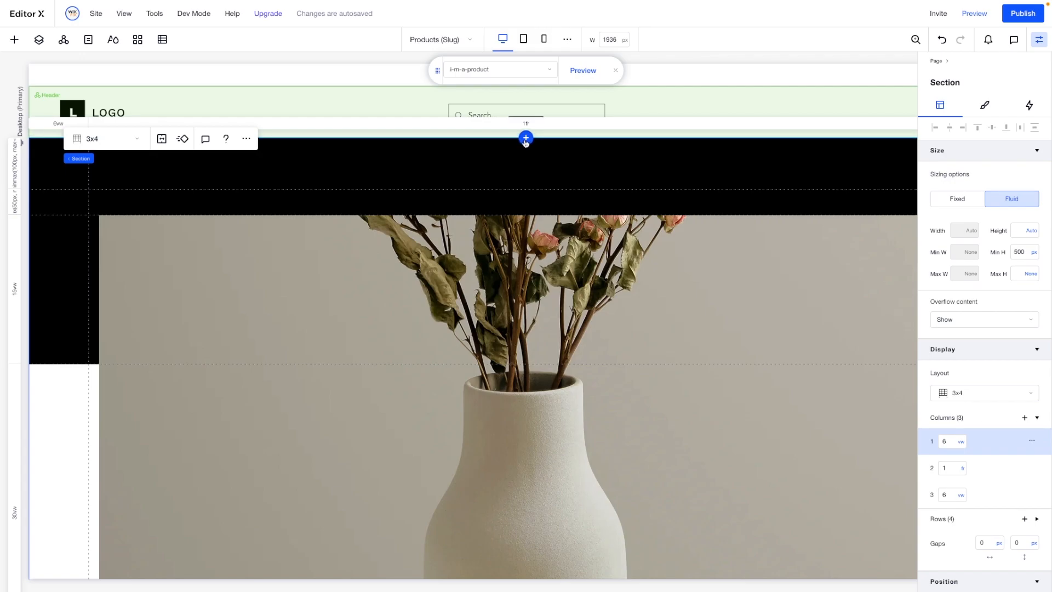
left_click(525, 141)
left_click(492, 194)
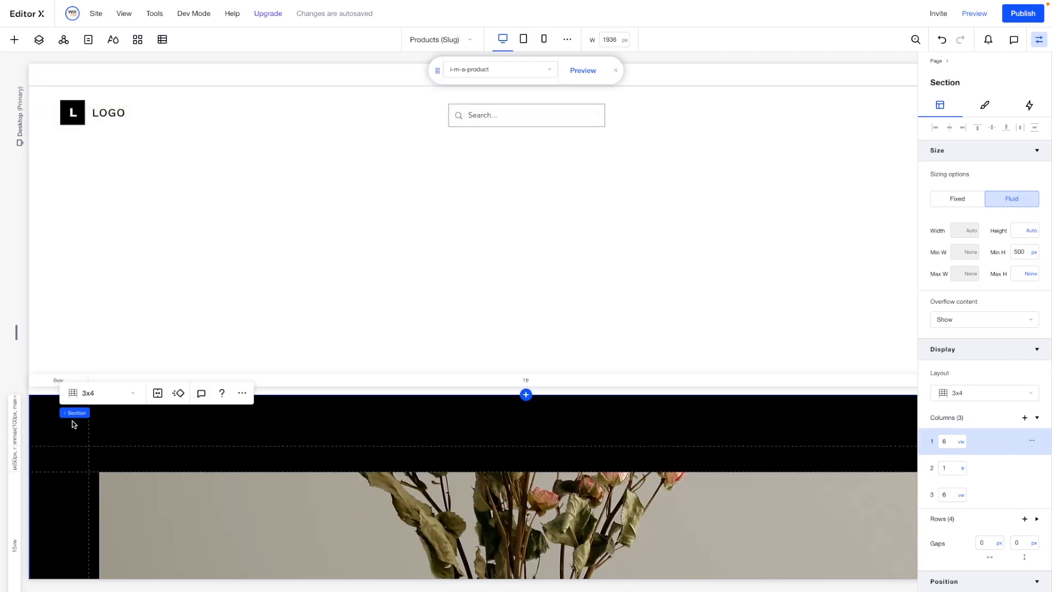
key("ctrl+z")
scroll(73, 425, "down", 2)
left_click(67, 375)
key("Delete")
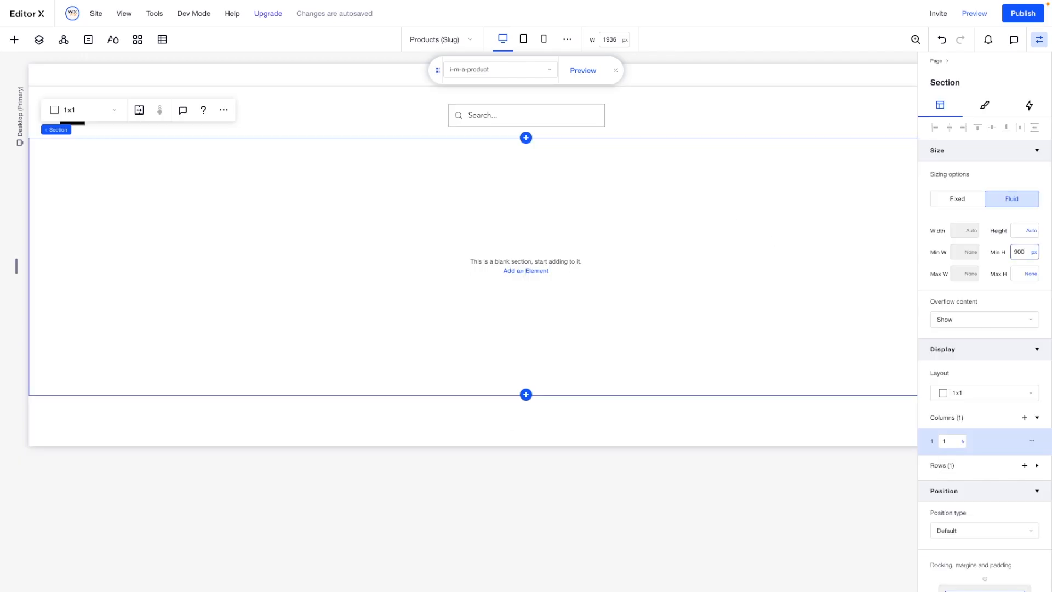
Set the blank section's minimum height to 900 px and divide it with the 2x1 layout
key("Return")
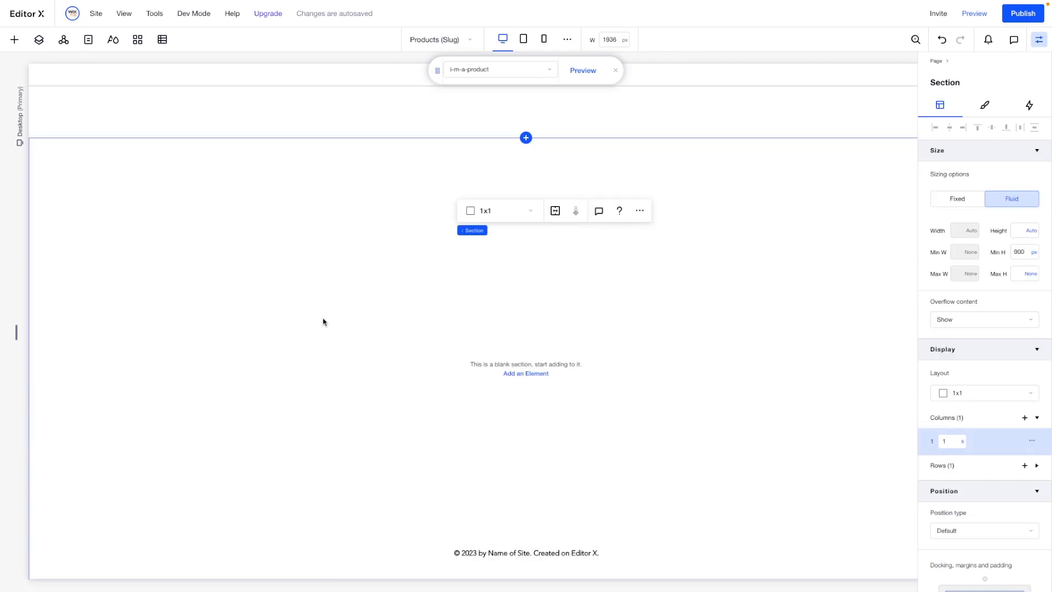
scroll(325, 321, "down", 2)
scroll(397, 301, "up", 1)
left_click(503, 189)
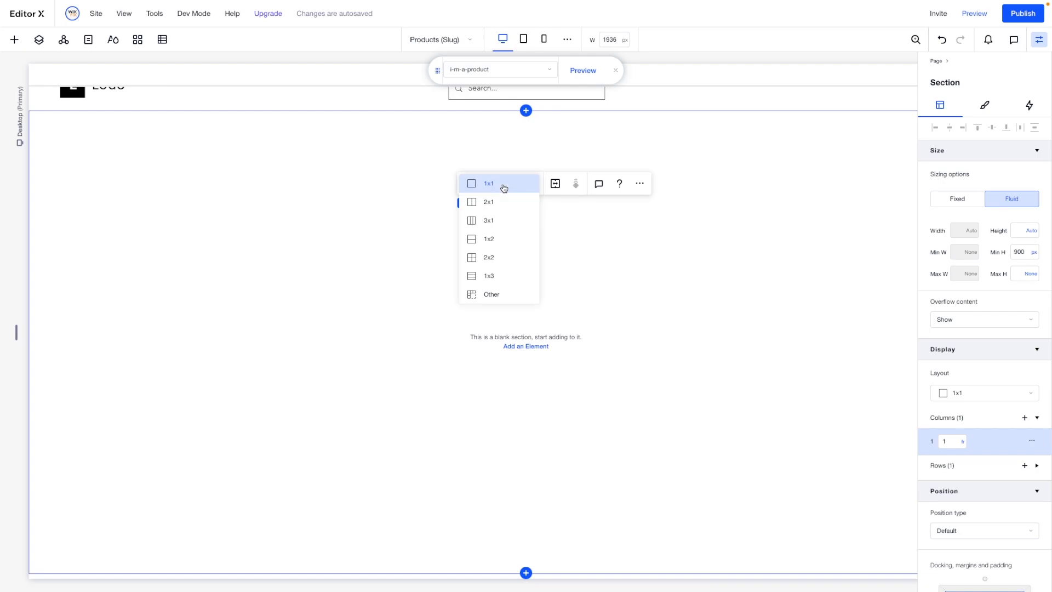
left_click(504, 205)
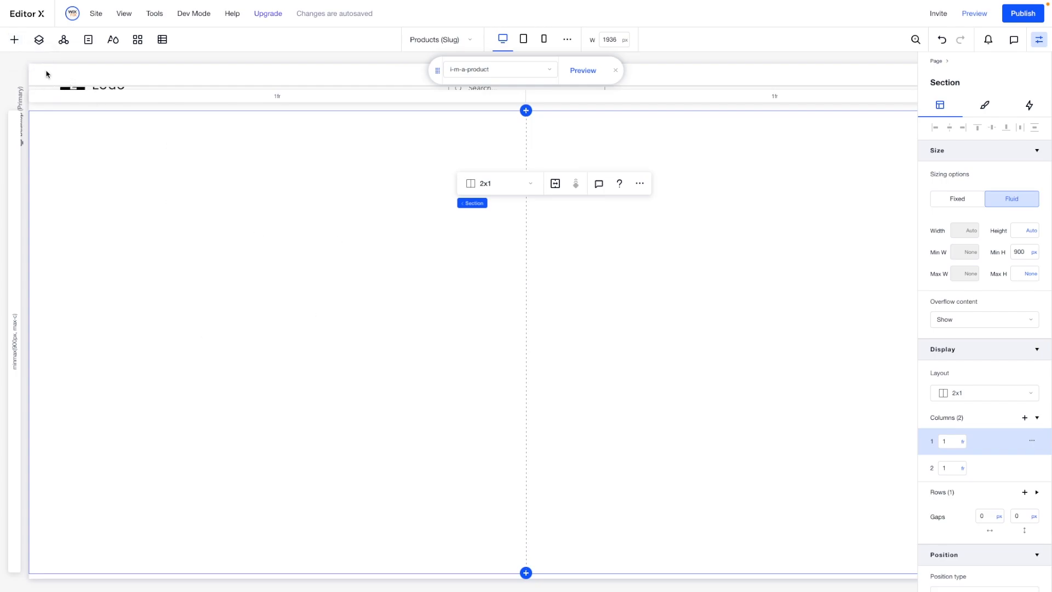
Add a Pro Gallery with the Thumbnails layout, stretched to fill the section's first column
left_click(14, 39)
left_click_drag(228, 239, 283, 263)
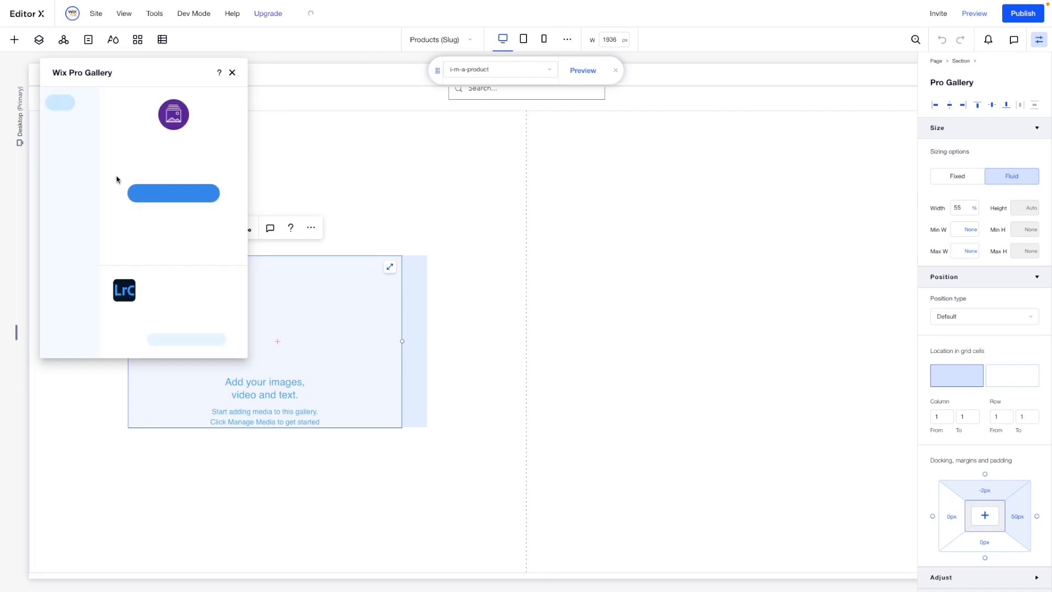
left_click(63, 122)
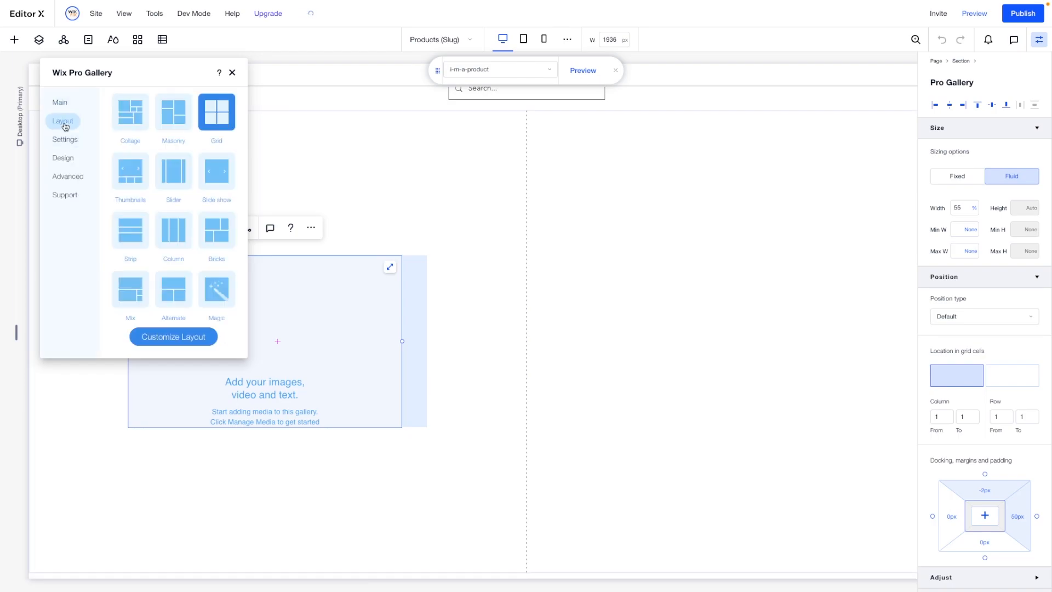
left_click(131, 171)
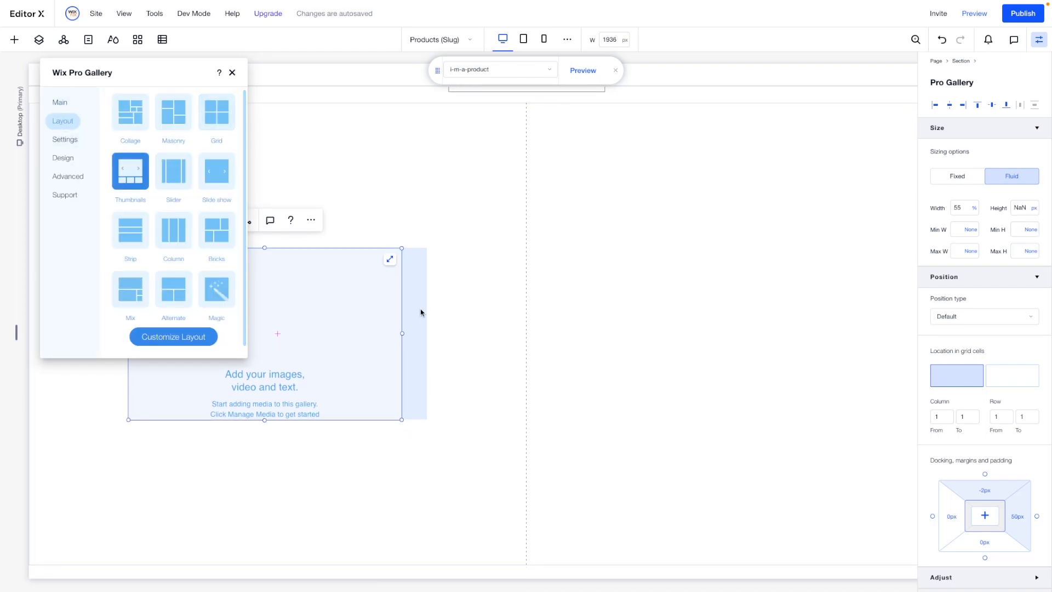
left_click(390, 258)
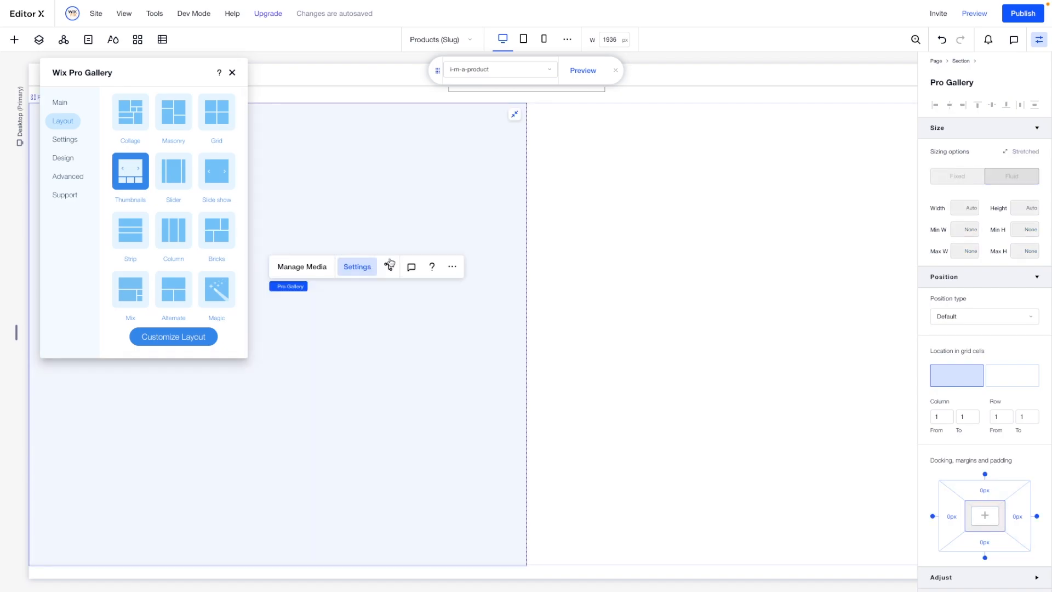
Set the gallery's thumbnail spacing to 8
scroll(192, 270, "down", 7)
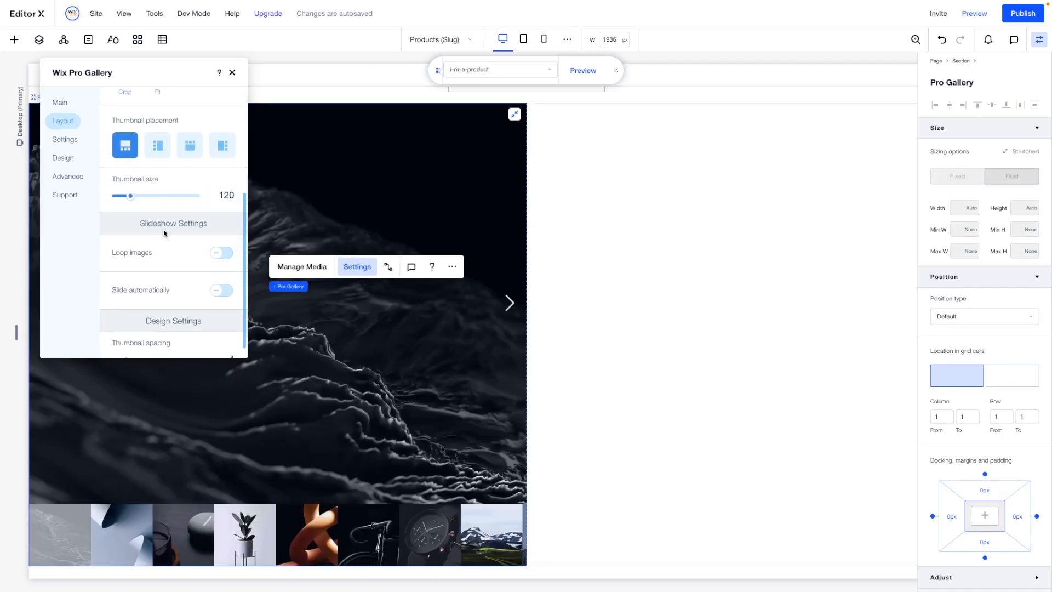
scroll(220, 270, "down", 1)
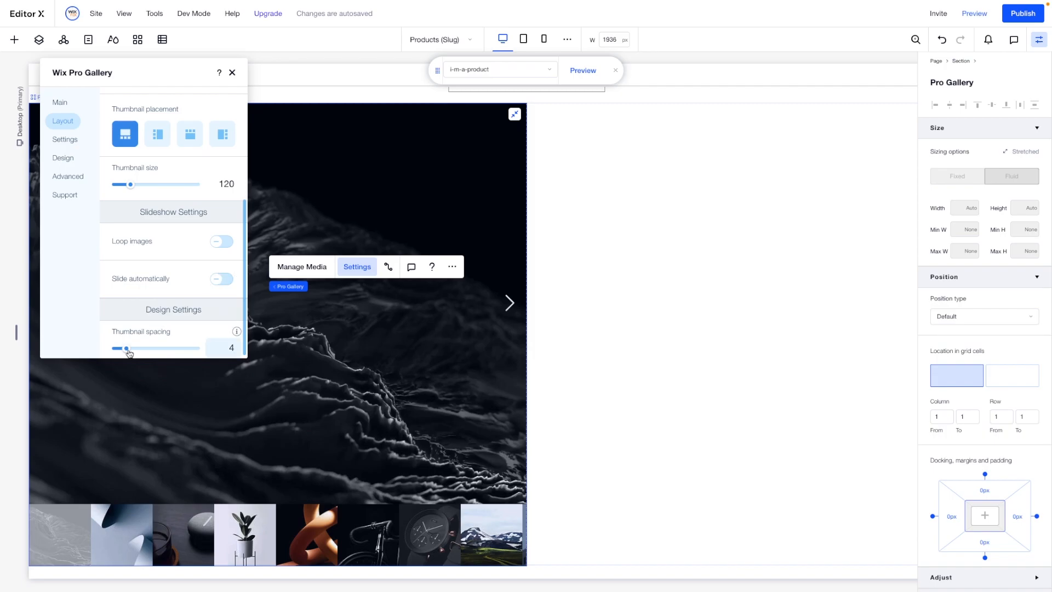
left_click_drag(126, 348, 138, 349)
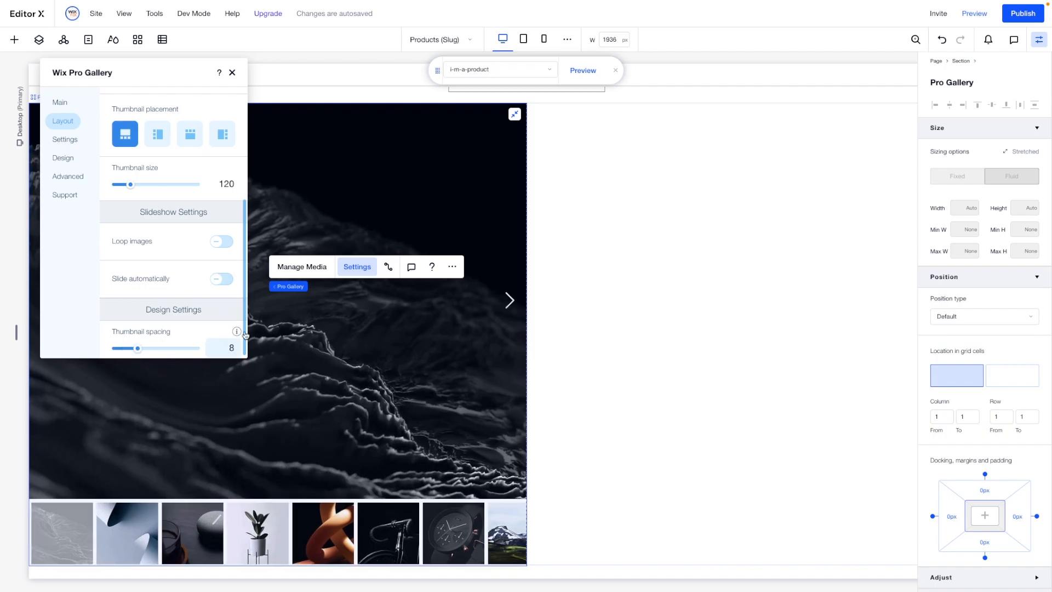
Connect the gallery to the Media Items (Media Gallery) dataset of the Products item
left_click(388, 267)
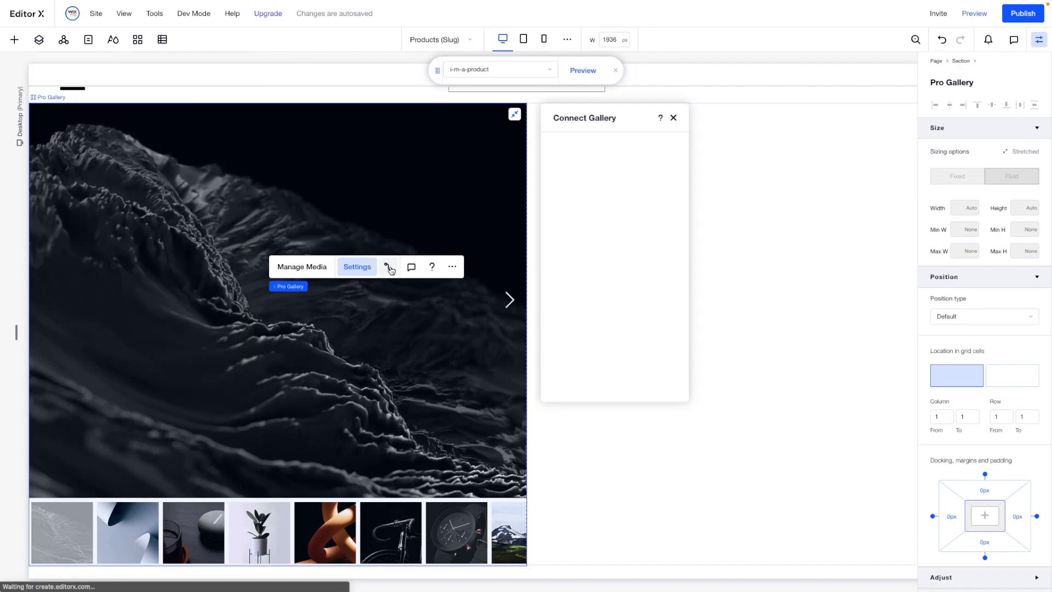
left_click(600, 162)
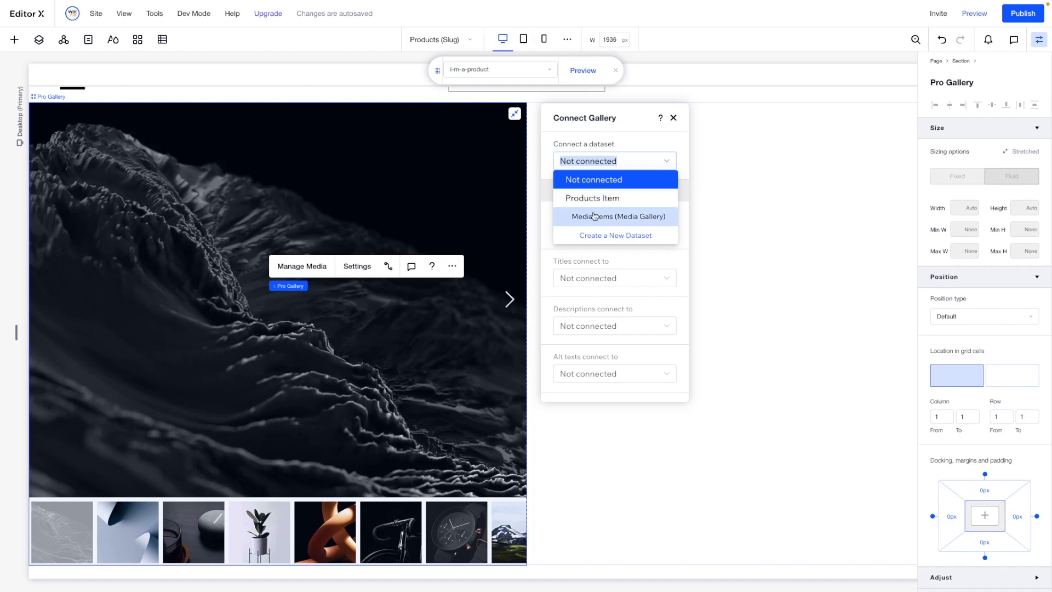
left_click(608, 219)
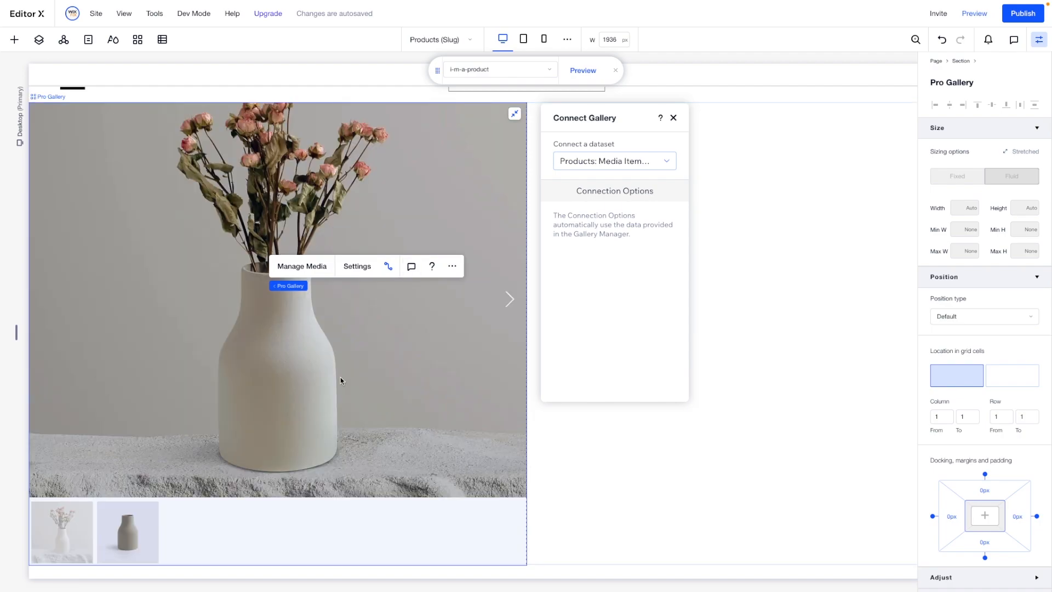
Switch the displayed item to i-m-a-product-10 to check the connected gallery and close the connection settings
left_click(471, 69)
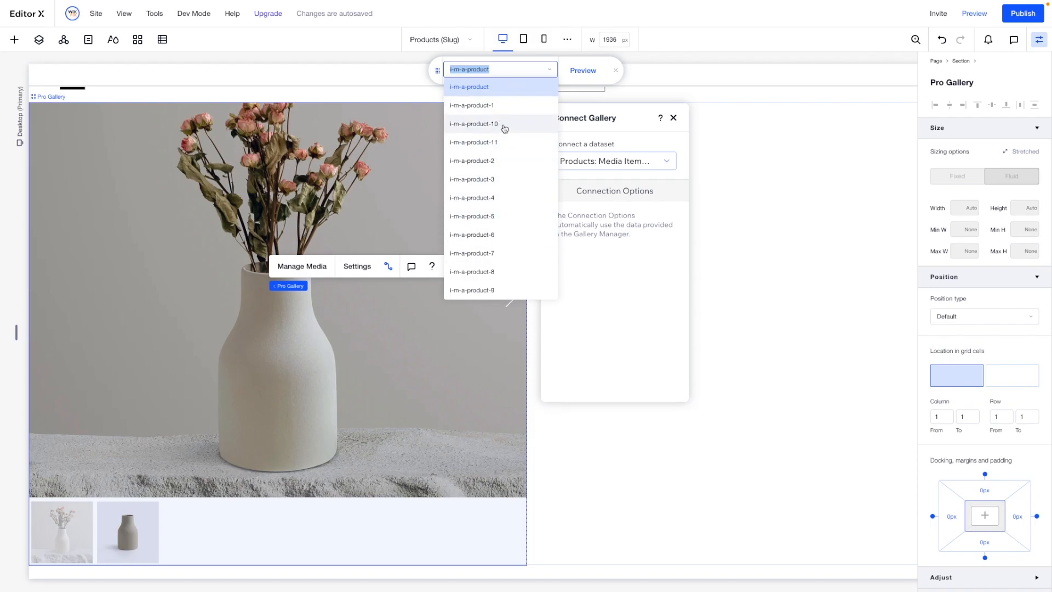
left_click(473, 123)
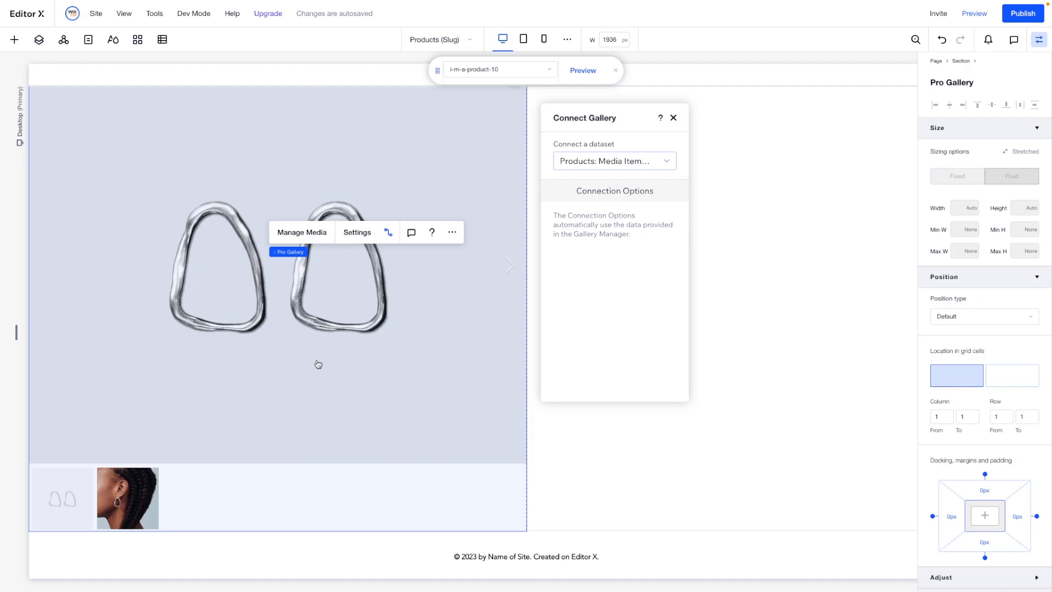
scroll(316, 360, "up", 1)
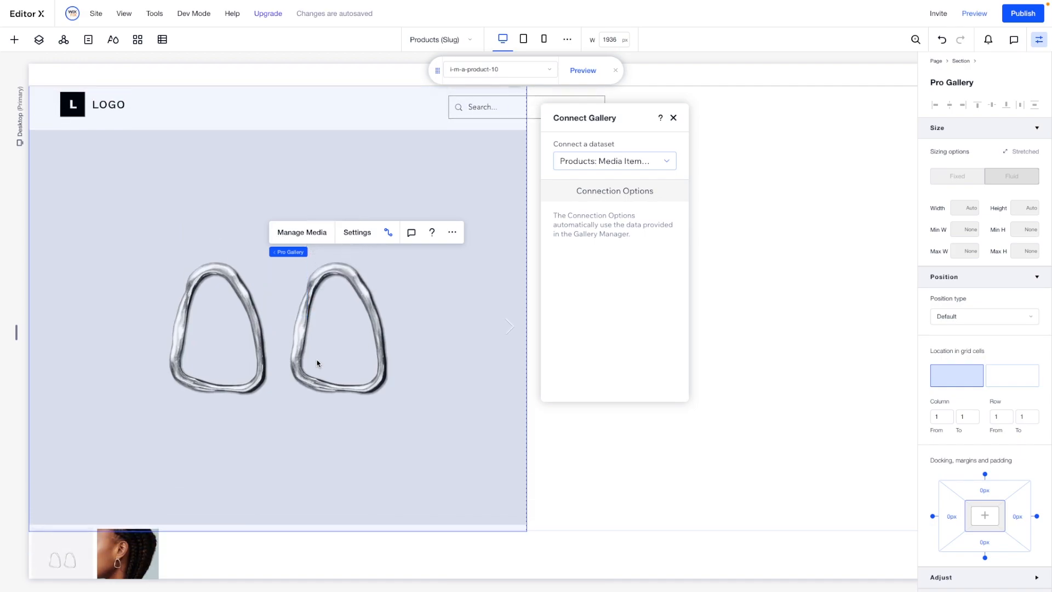
left_click(673, 119)
scroll(652, 284, "down", 1)
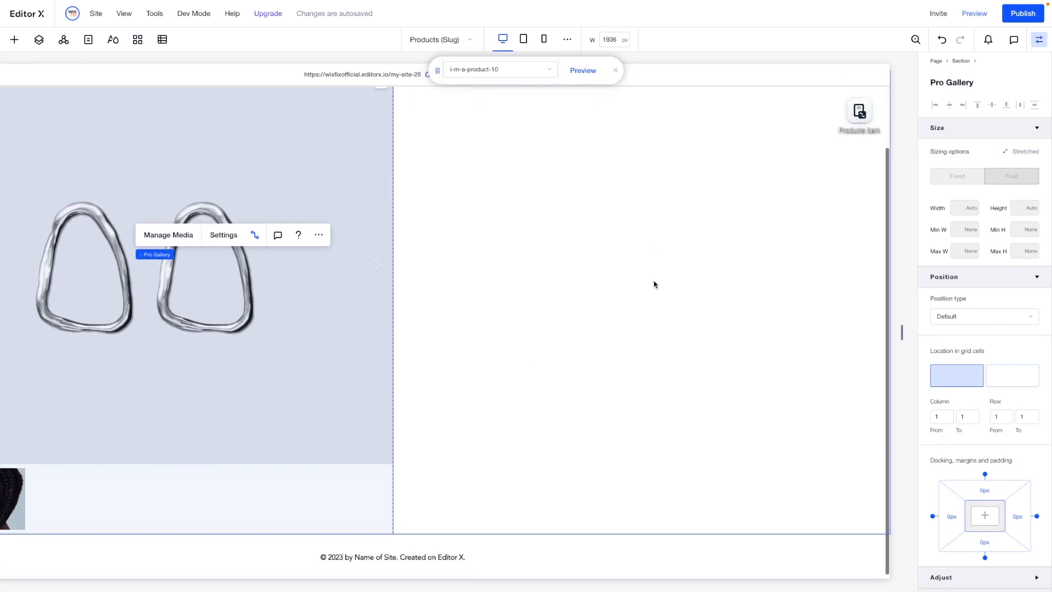
Add a title text element near the top of the section's second column and set its width to 90%
left_click(16, 42)
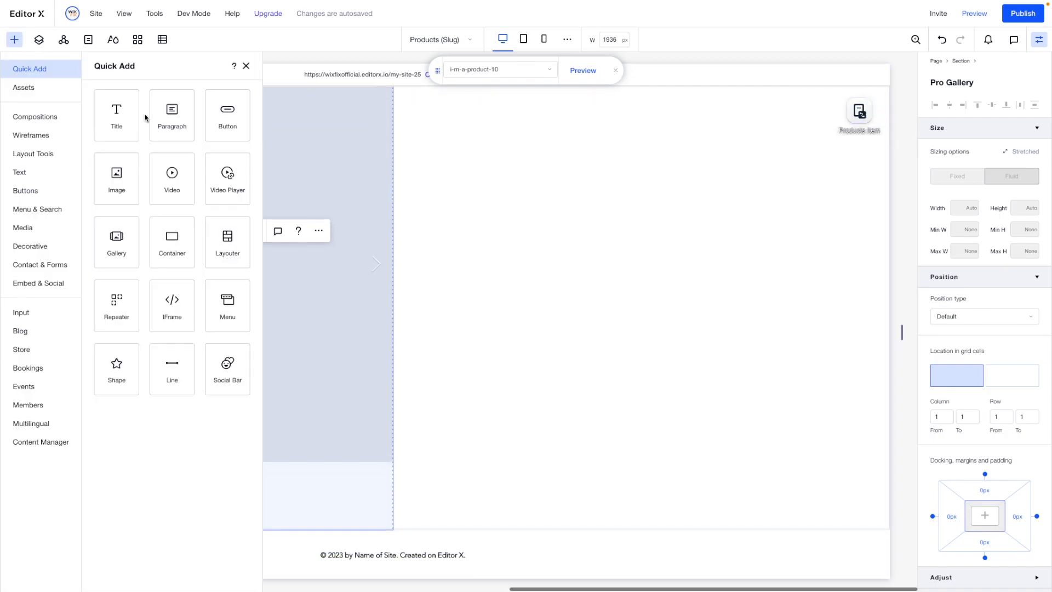
left_click_drag(116, 118, 653, 140)
left_click(962, 230)
type("90")
key("Return")
Set the title's font size to 42
left_click(966, 112)
left_click(1018, 215)
type("42")
key("Return")
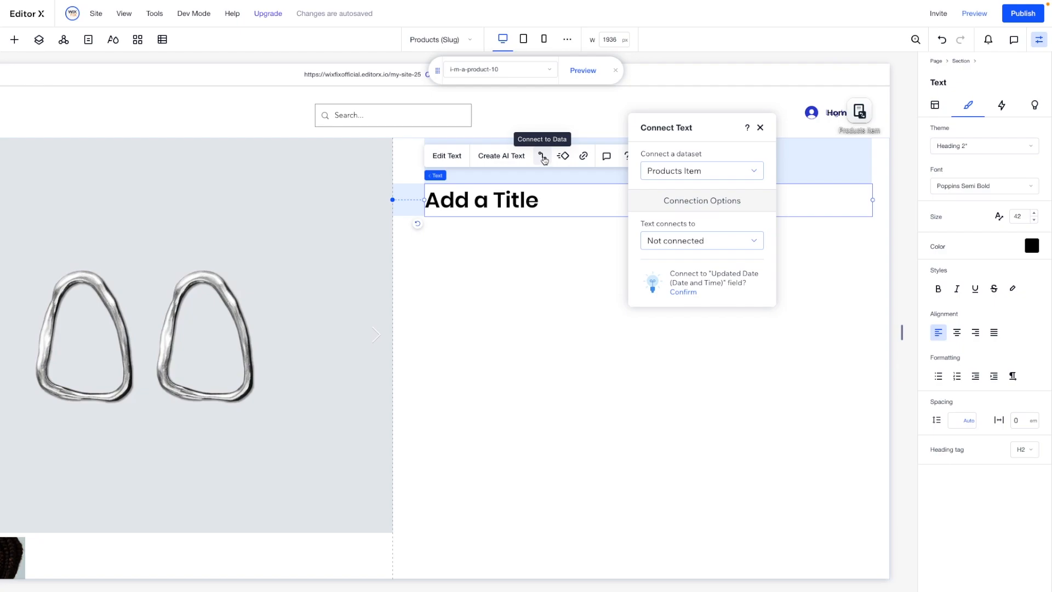
Move the Products Item dataset icon below the title, then connect the title to the Name (Text) field
left_click(863, 117)
left_click_drag(863, 117, 847, 262)
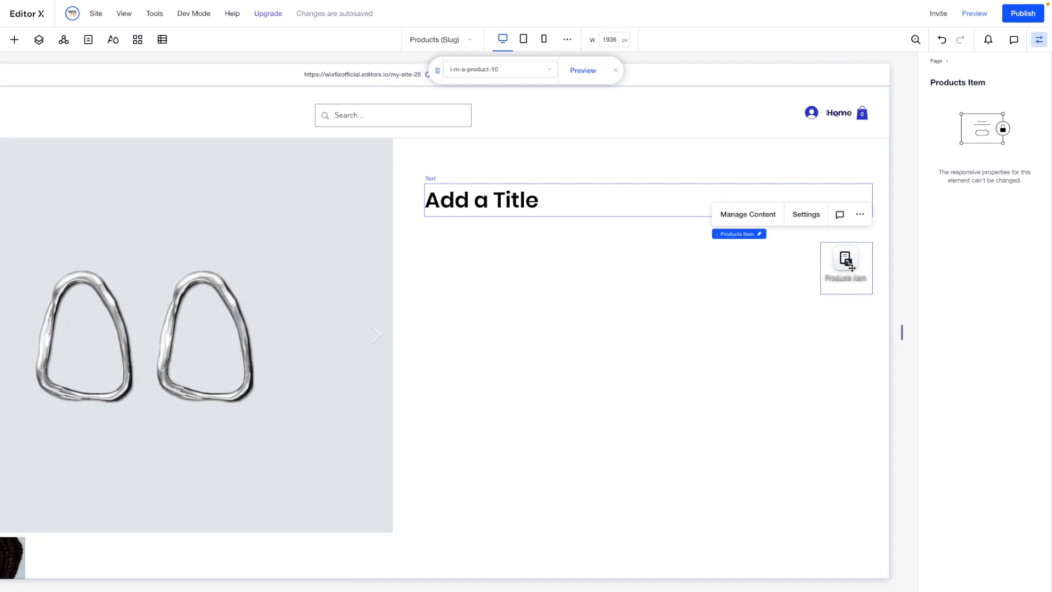
left_click(630, 198)
left_click(543, 155)
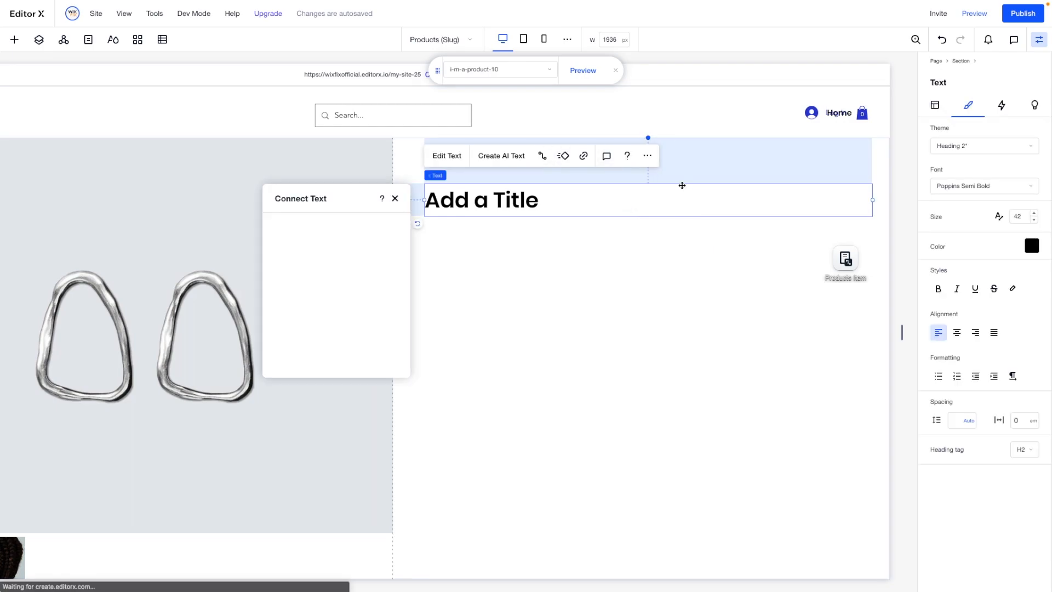
left_click(309, 310)
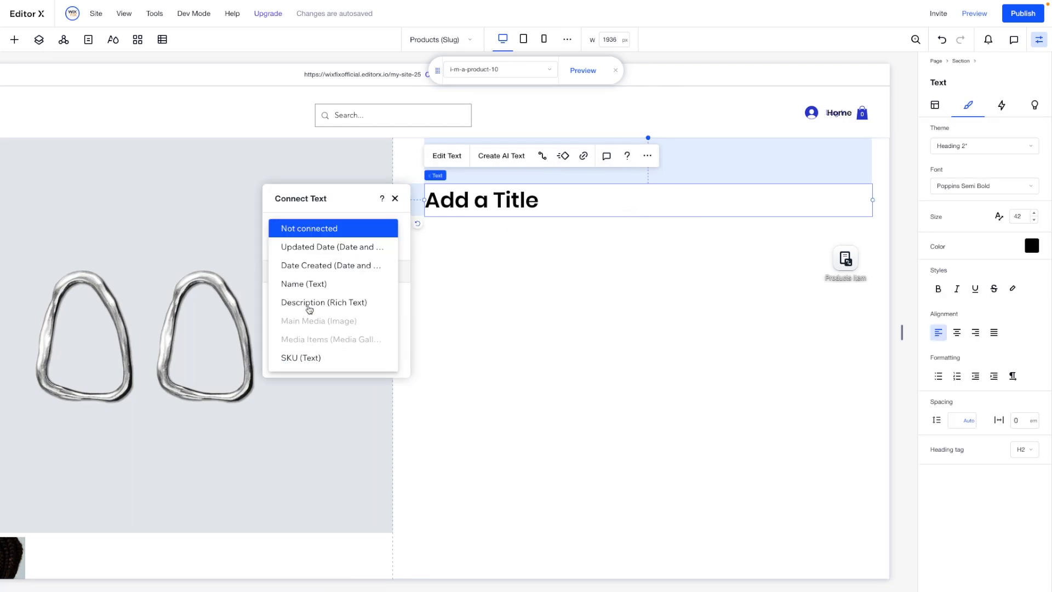
left_click(318, 279)
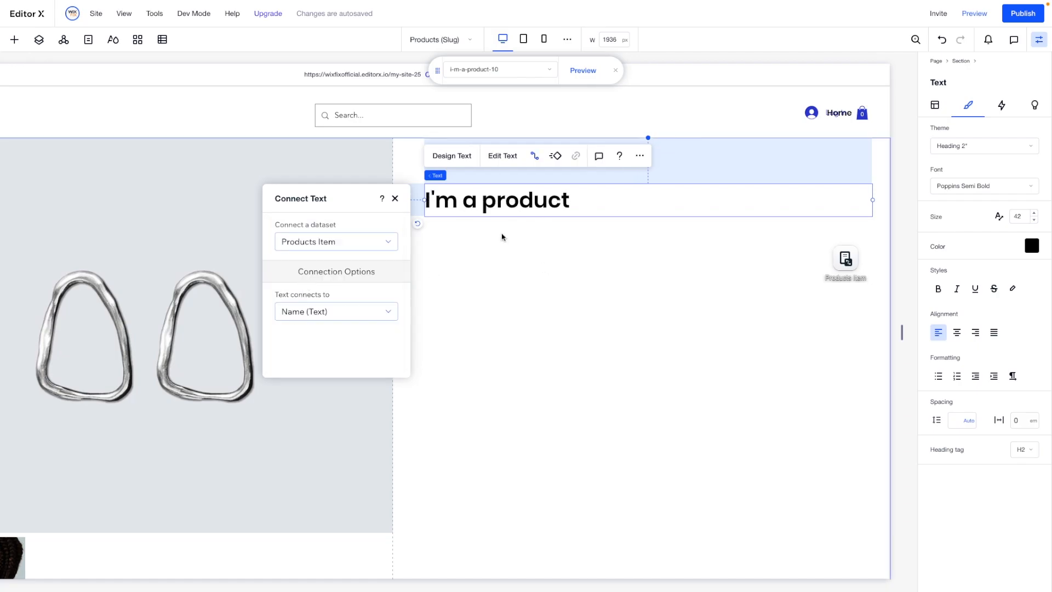
Add a second title below the product name and colour its text grey #979797
left_click(14, 40)
left_click_drag(128, 123, 645, 286)
left_click(610, 270)
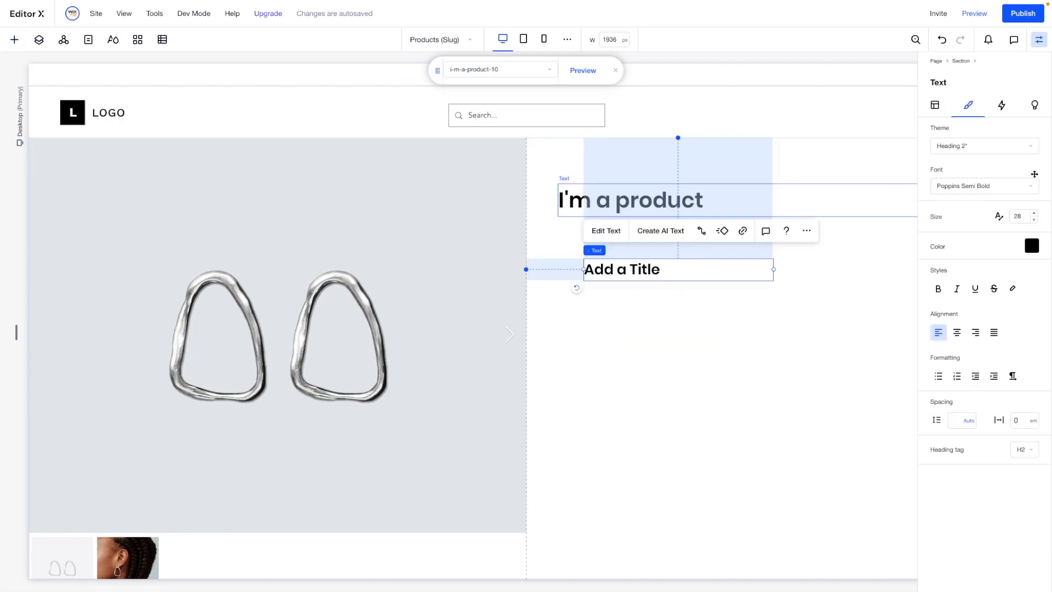
left_click(1031, 246)
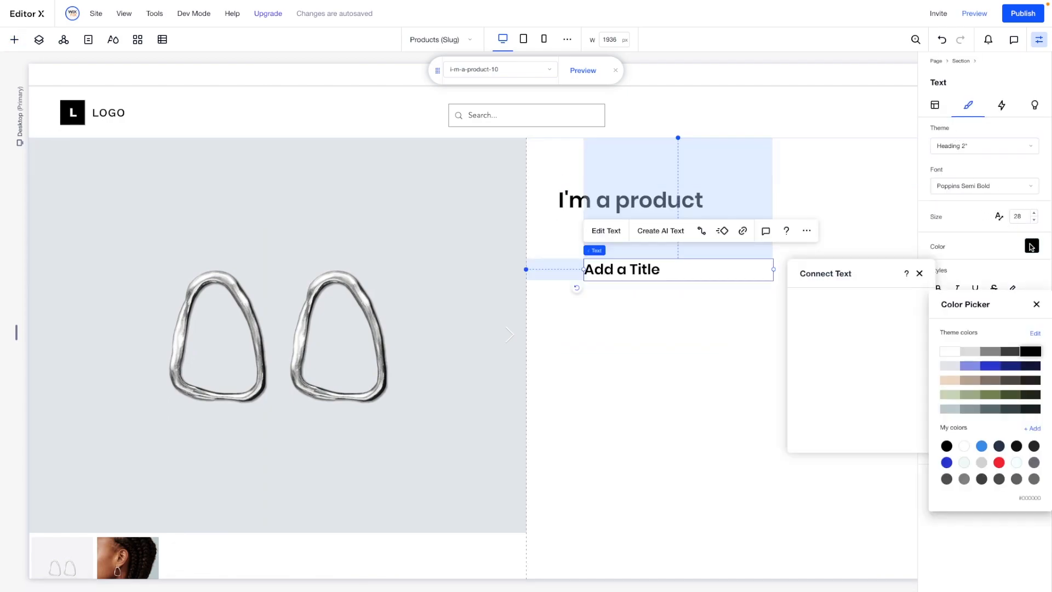
left_click(993, 353)
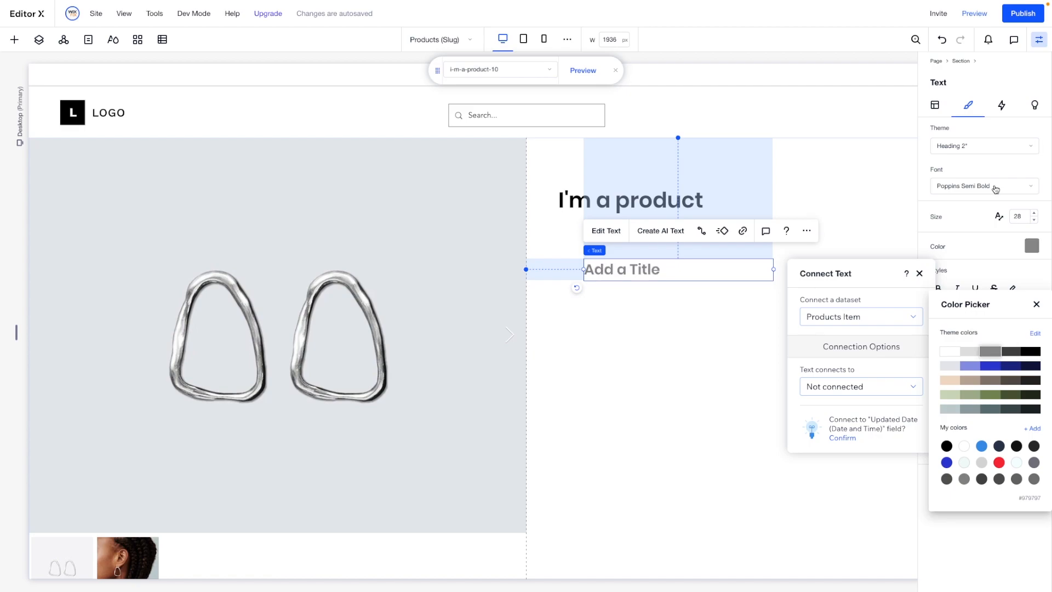
Set the grey title's width to 90% and align it directly beneath the product name
left_click(937, 110)
left_click(935, 109)
left_click(959, 230)
type("90")
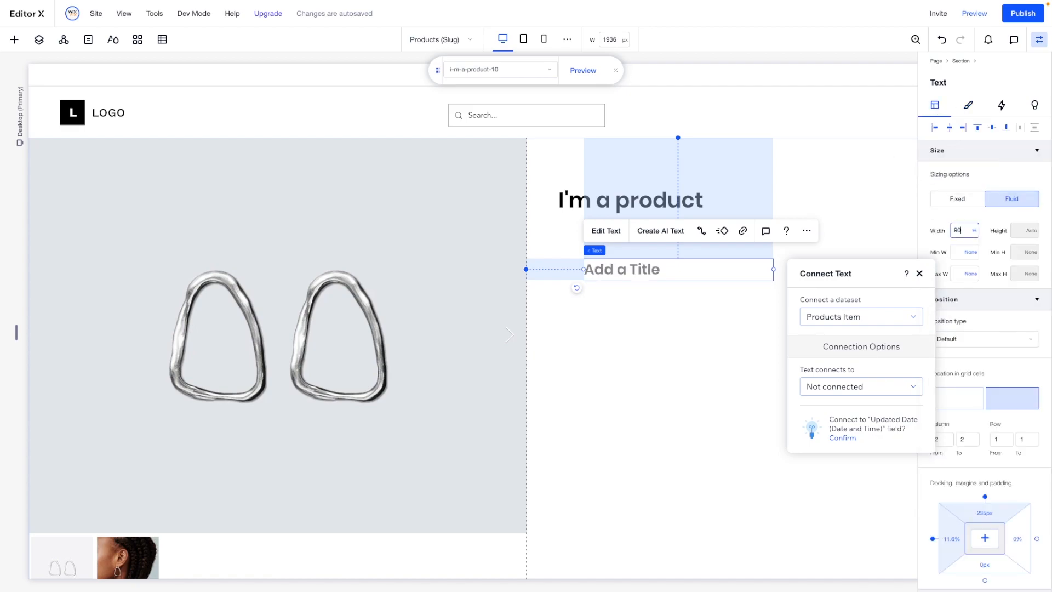
left_click_drag(590, 270, 575, 234)
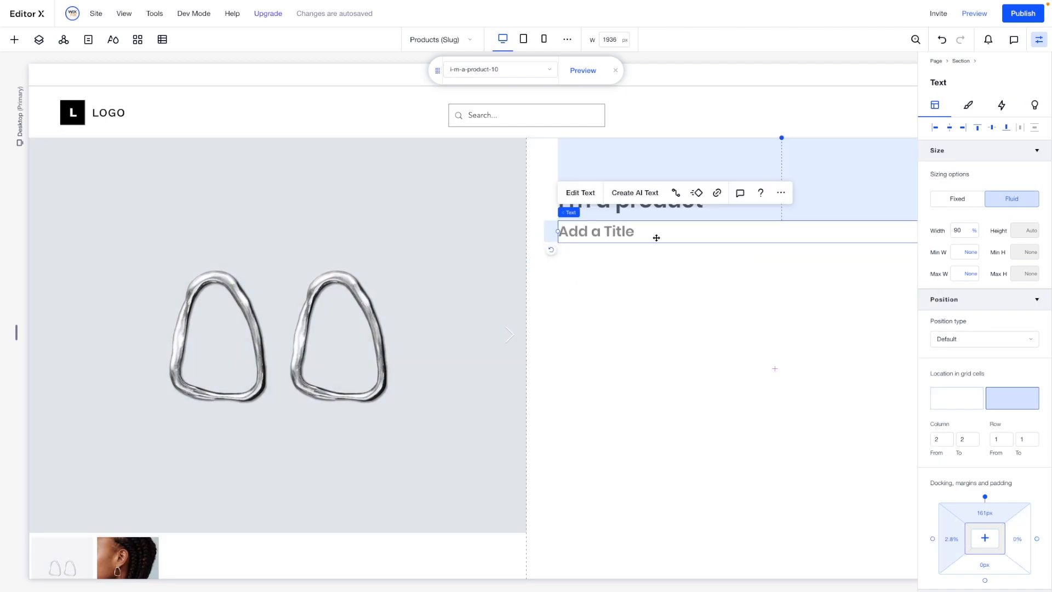
Connect the grey title to the Formatted Price (Text) field of the Products Item dataset
left_click(675, 194)
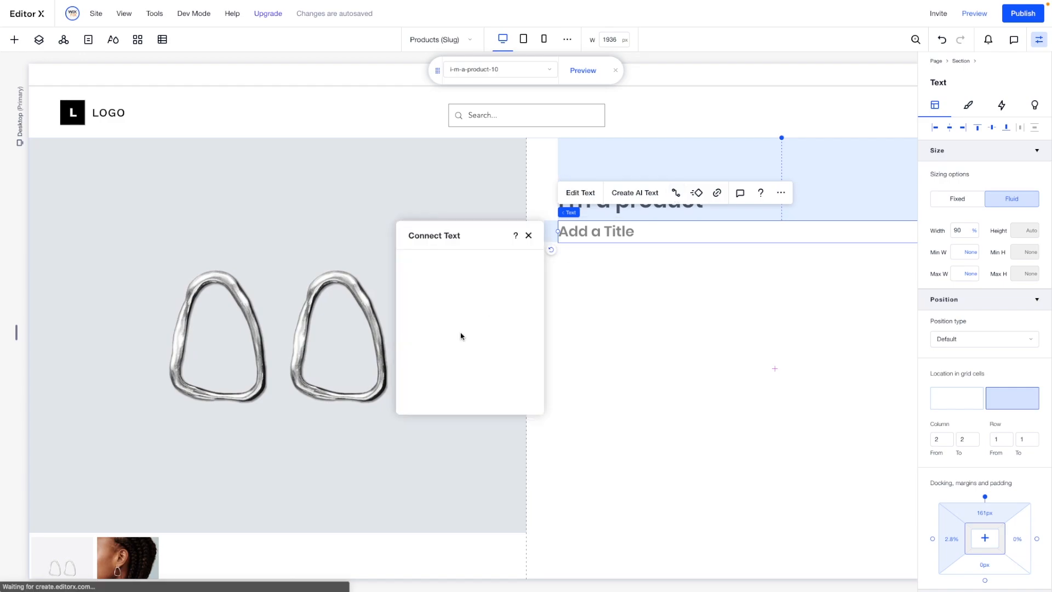
left_click(443, 350)
scroll(465, 361, "down", 4)
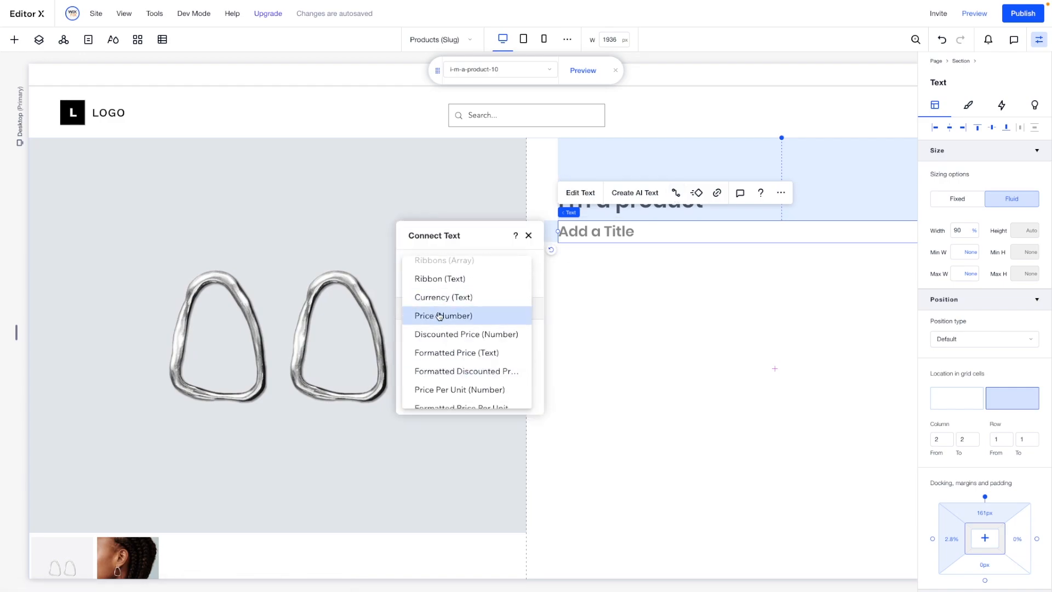
scroll(439, 316, "down", 1)
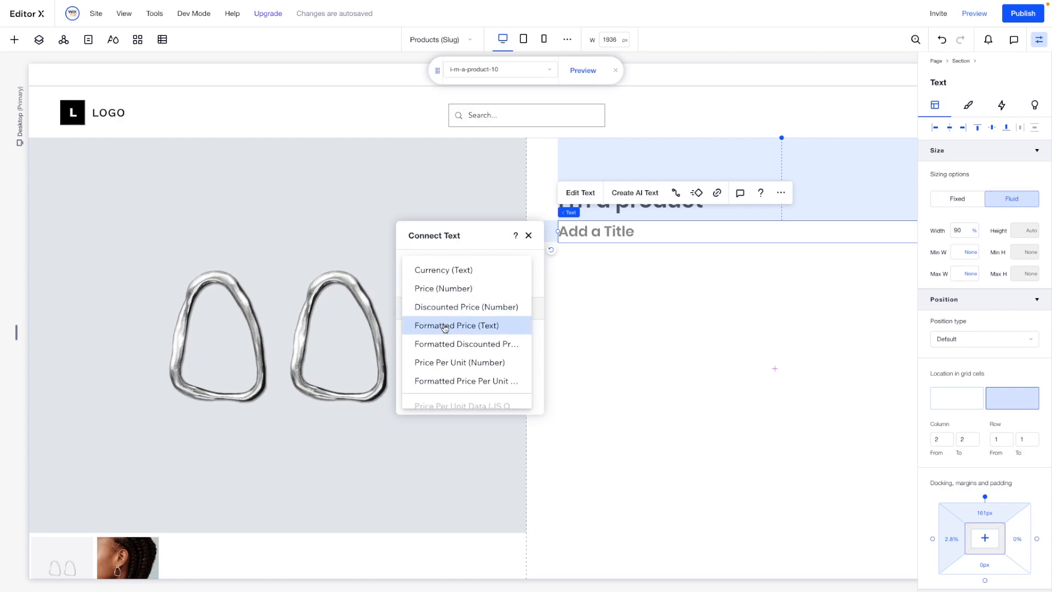
left_click(445, 327)
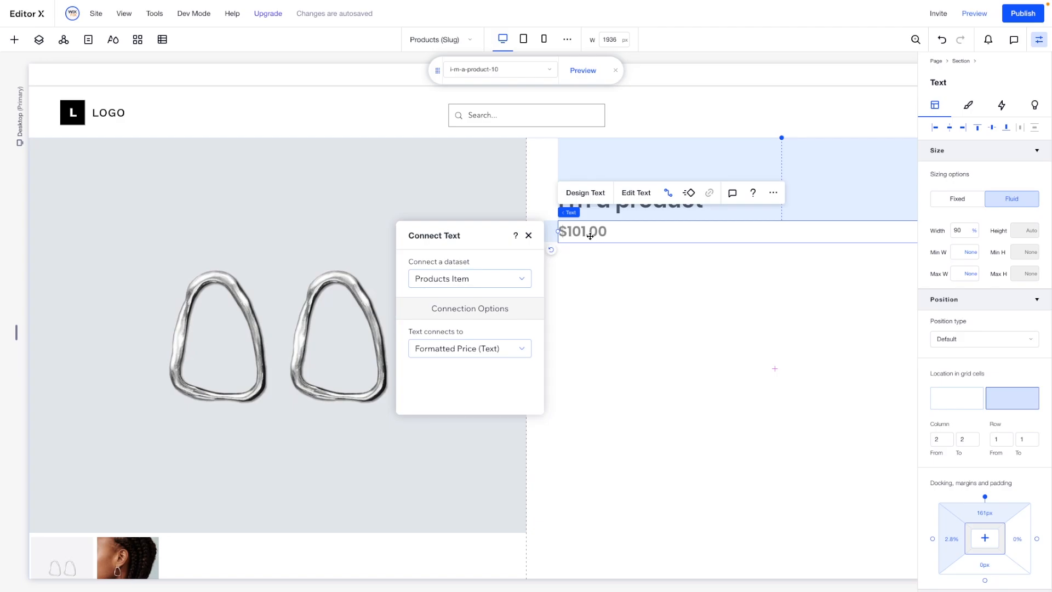
left_click(673, 270)
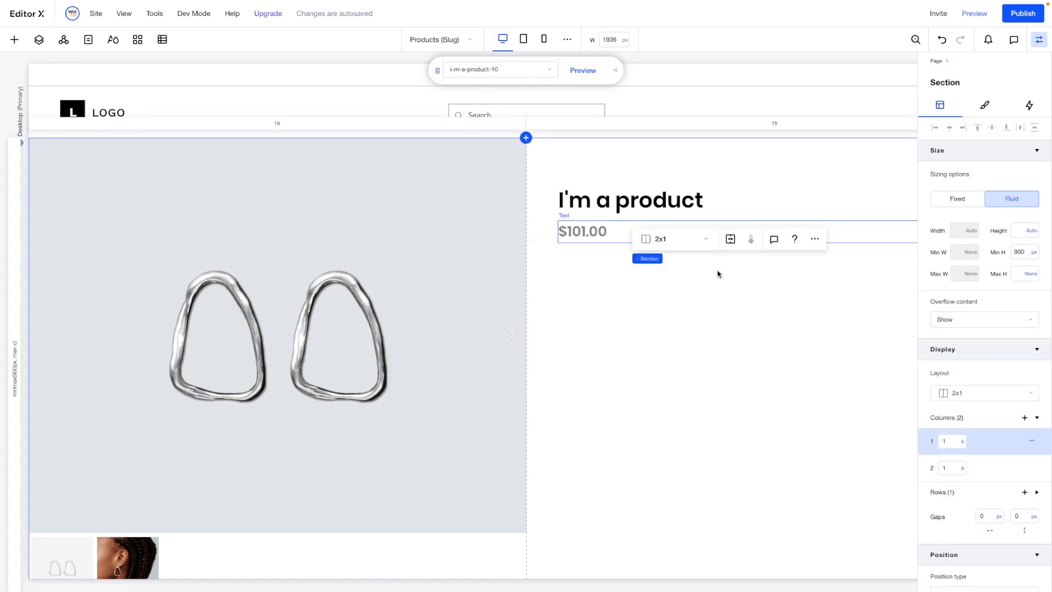
Add a paragraph aligned beneath the price and connect it to the Description (Rich Text) field
left_click(14, 40)
left_click_drag(162, 111, 698, 301)
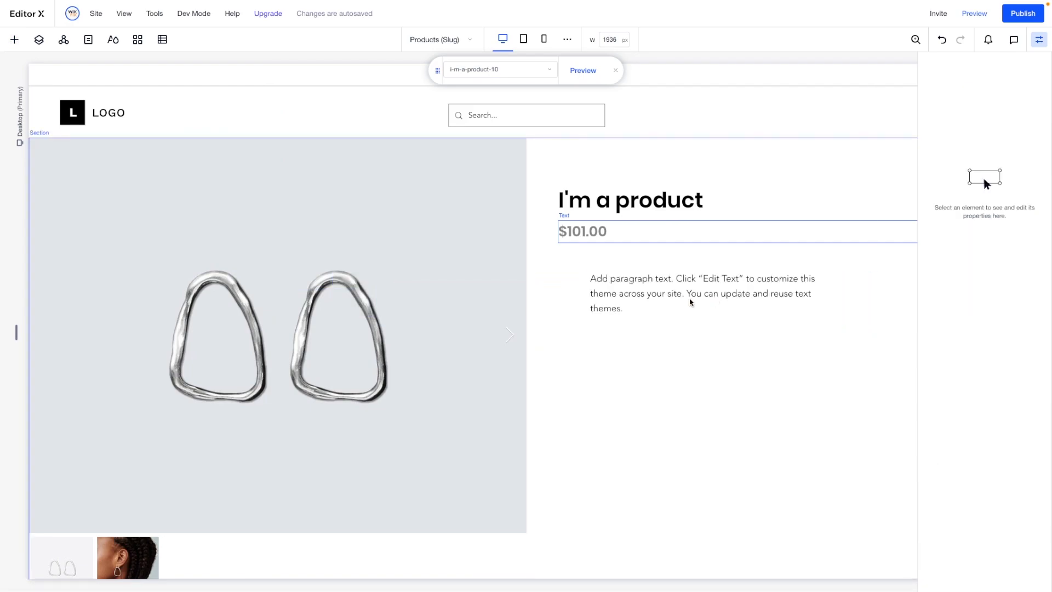
left_click(625, 291)
left_click_drag(625, 291, 593, 270)
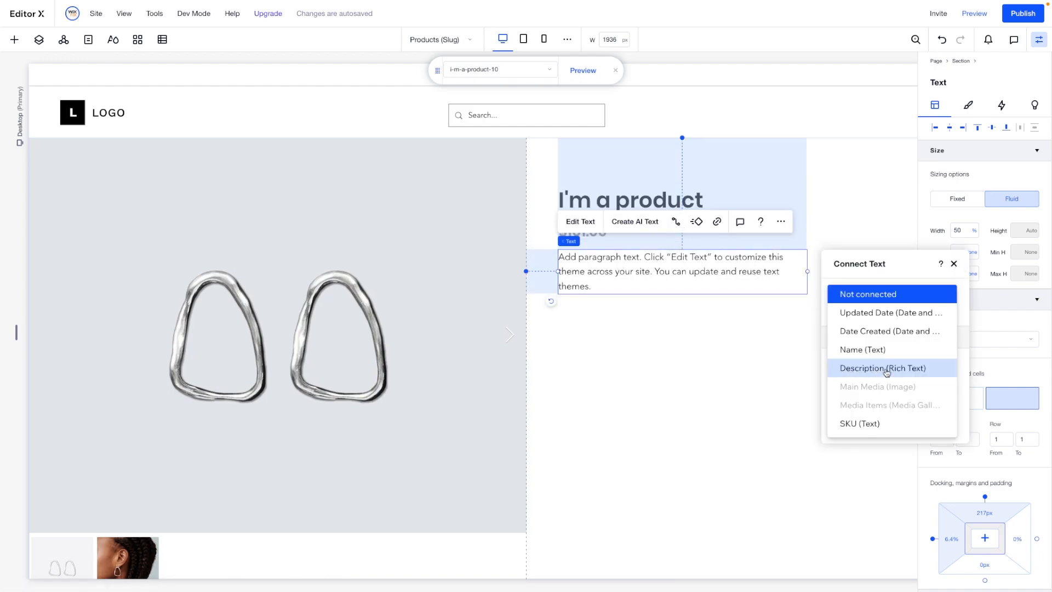
left_click(863, 369)
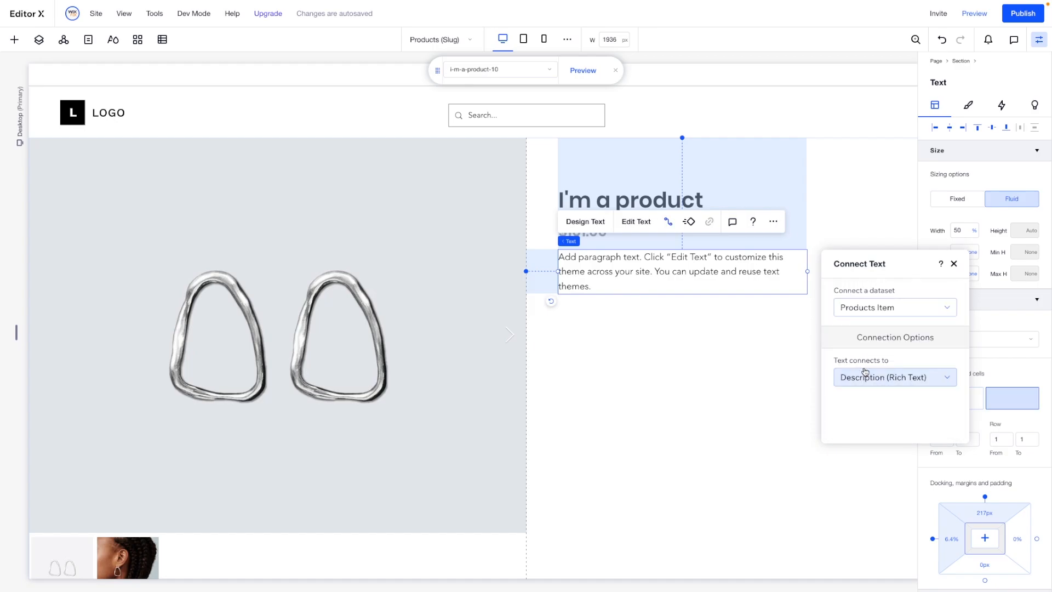
Add a button beneath the product description and label it "Add to Cart"
left_click(14, 40)
left_click_drag(206, 129, 605, 302)
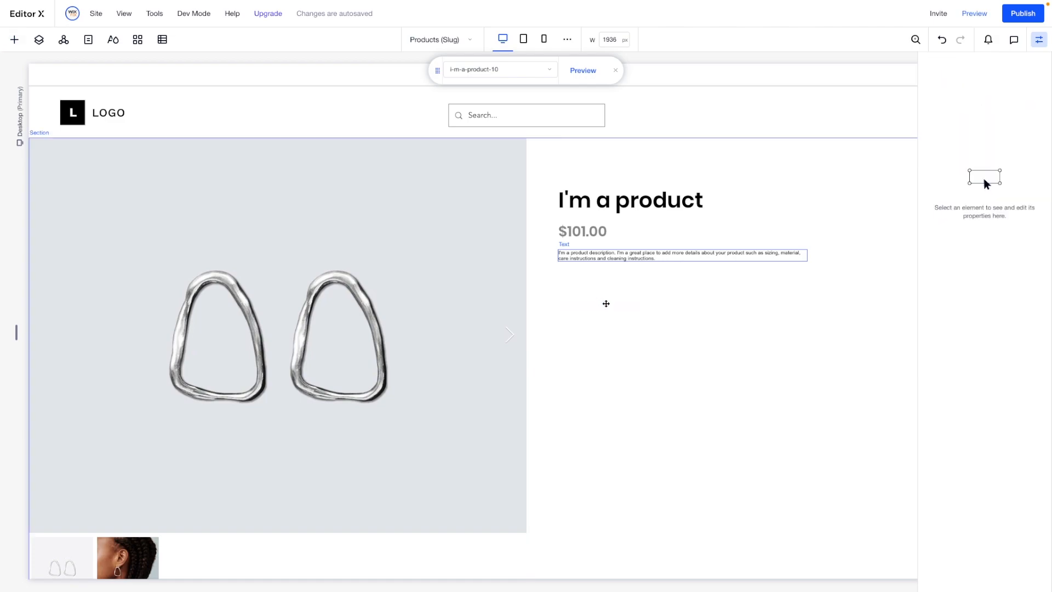
left_click(586, 247)
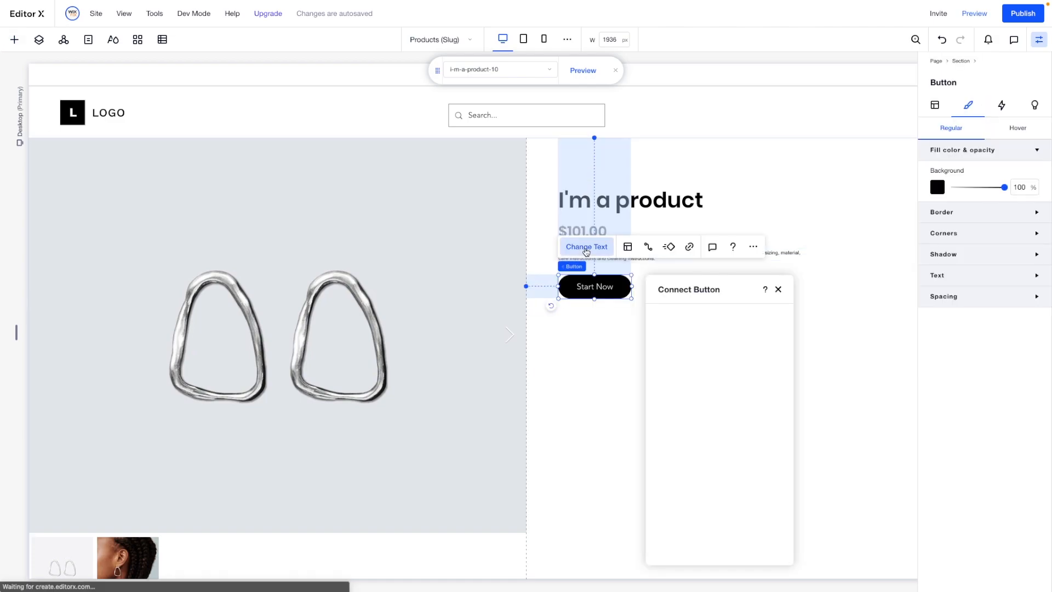
type("Add to Cart")
Connect the button's click action to Add to cart in the Products Item dataset and close the connection settings
left_click(647, 247)
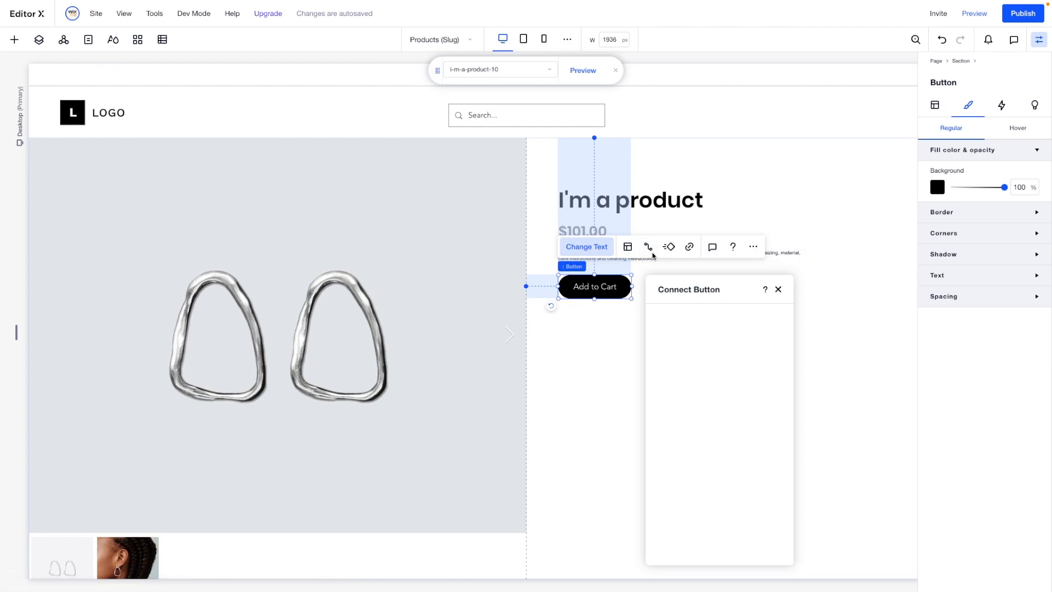
left_click(686, 402)
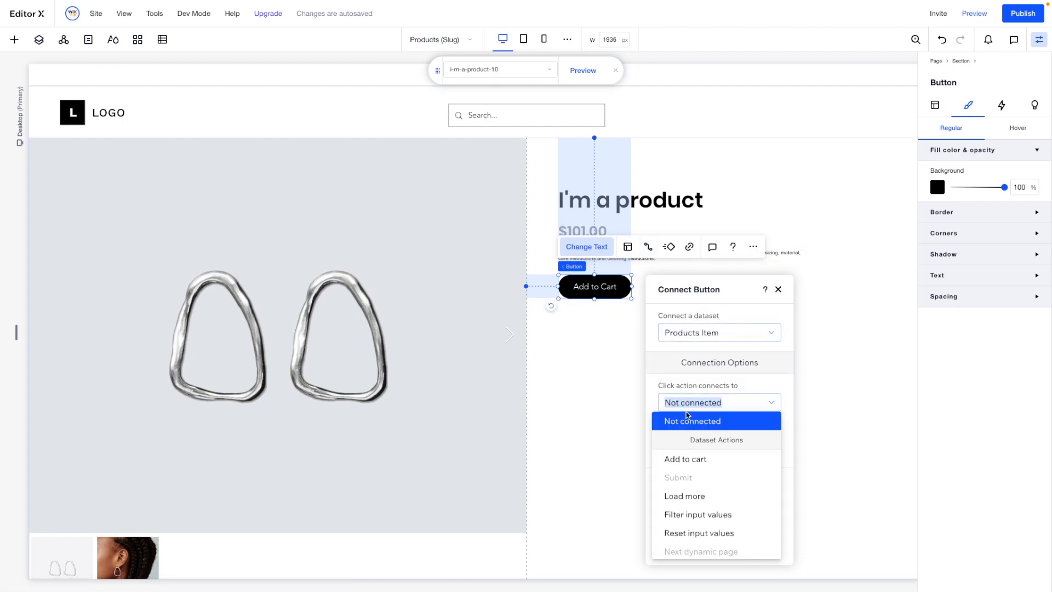
left_click(688, 458)
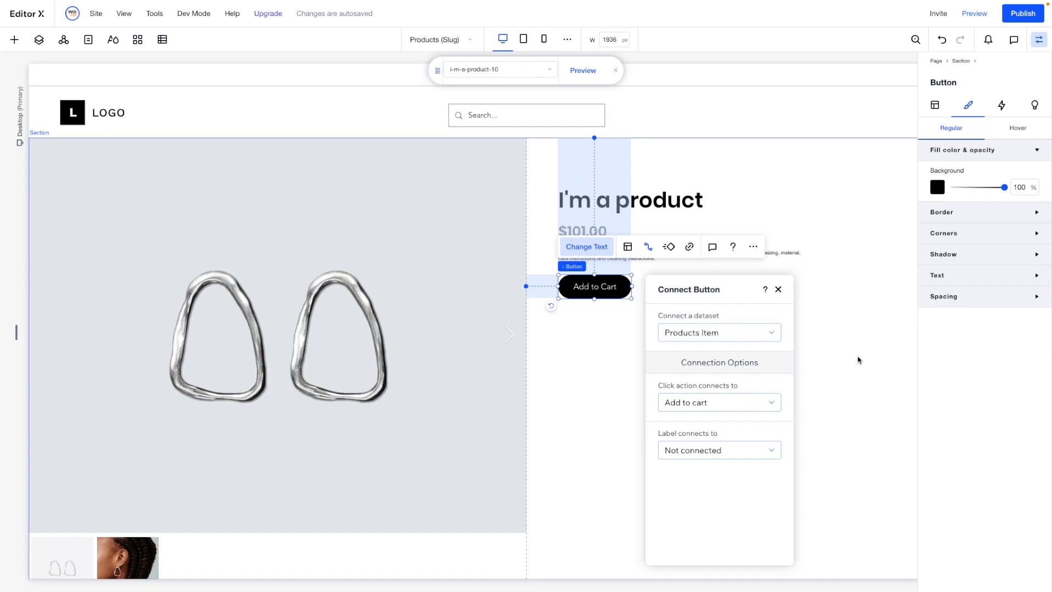
left_click(763, 294)
Look over the whole product page layout, from the header and gallery to the product details and footer
scroll(765, 294, "down", 2)
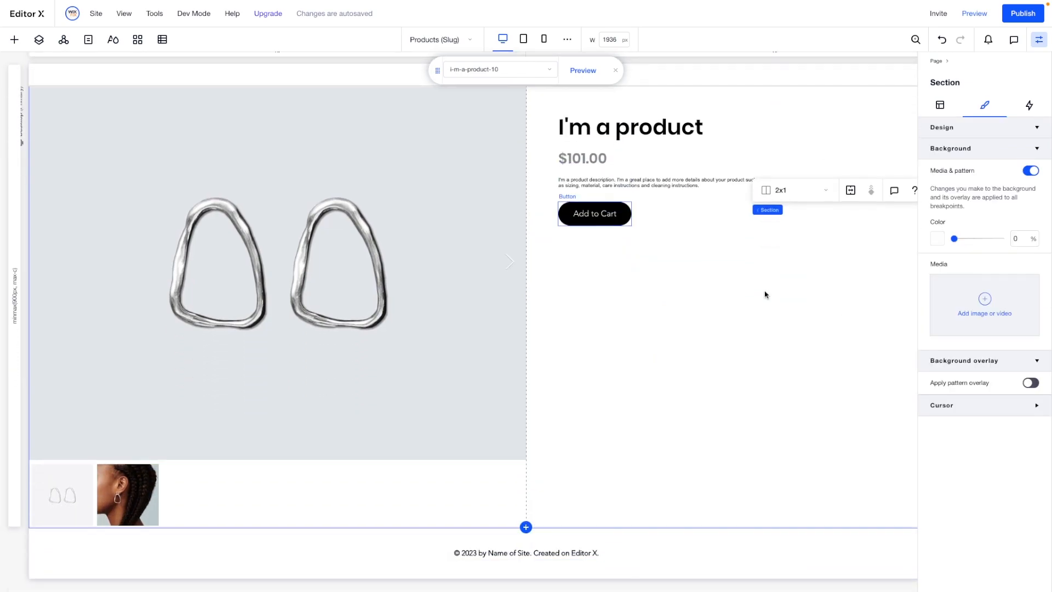
scroll(764, 294, "up", 2)
scroll(627, 247, "down", 2)
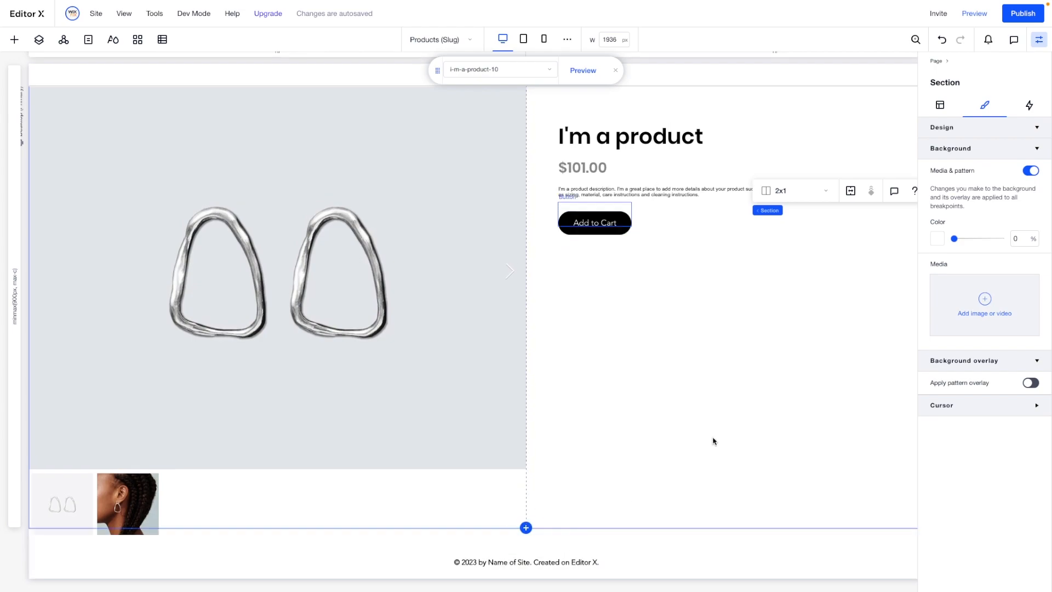
scroll(714, 439, "up", 2)
scroll(821, 167, "right", 3)
scroll(821, 167, "left", 3)
scroll(821, 167, "right", 3)
scroll(820, 167, "left", 3)
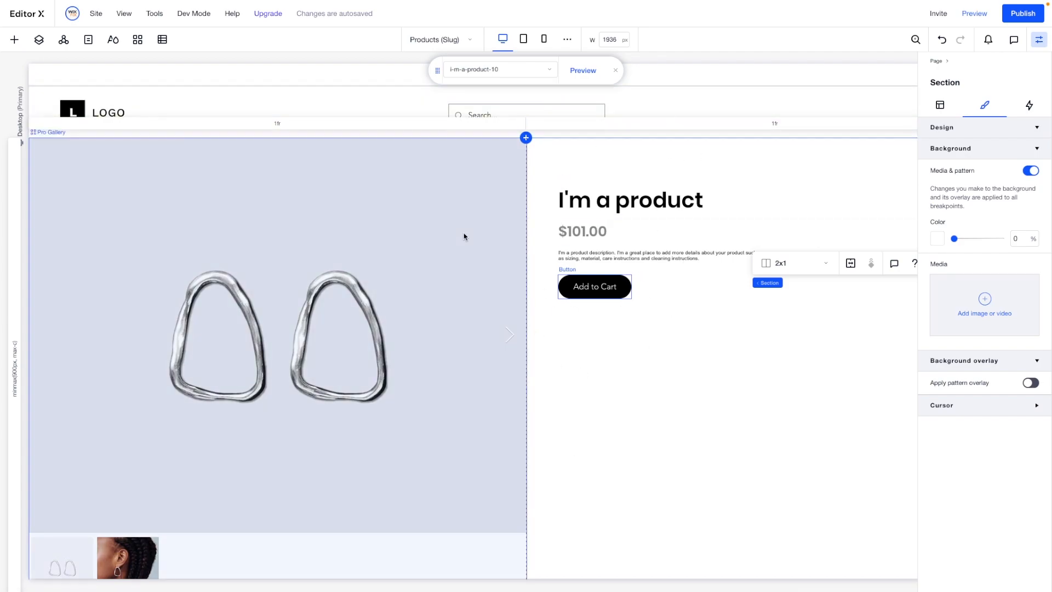
Open the Blog page and examine the Design options in the blog element's settings
left_click(433, 39)
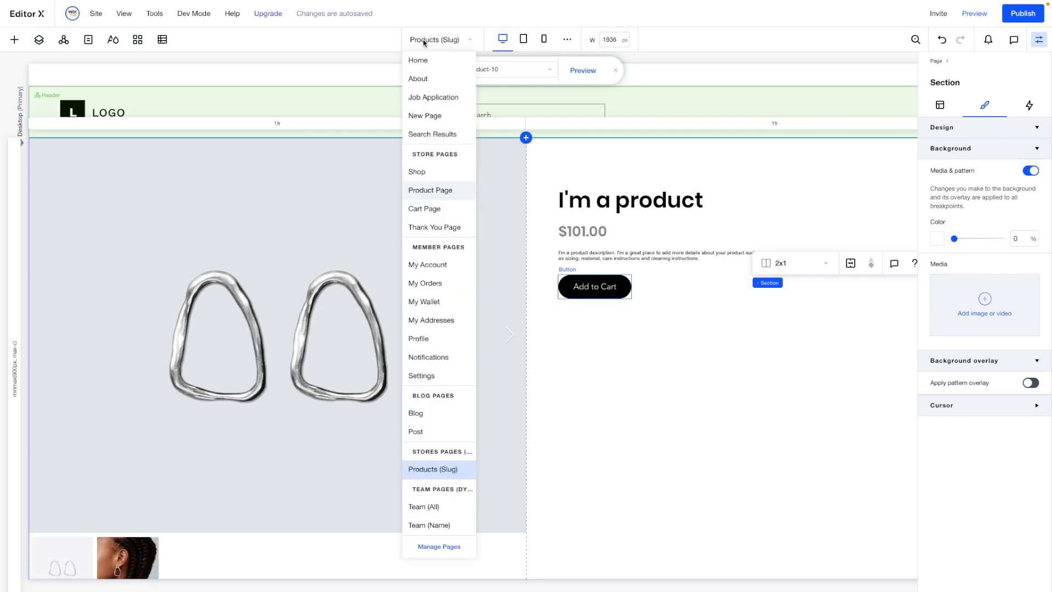
left_click(420, 415)
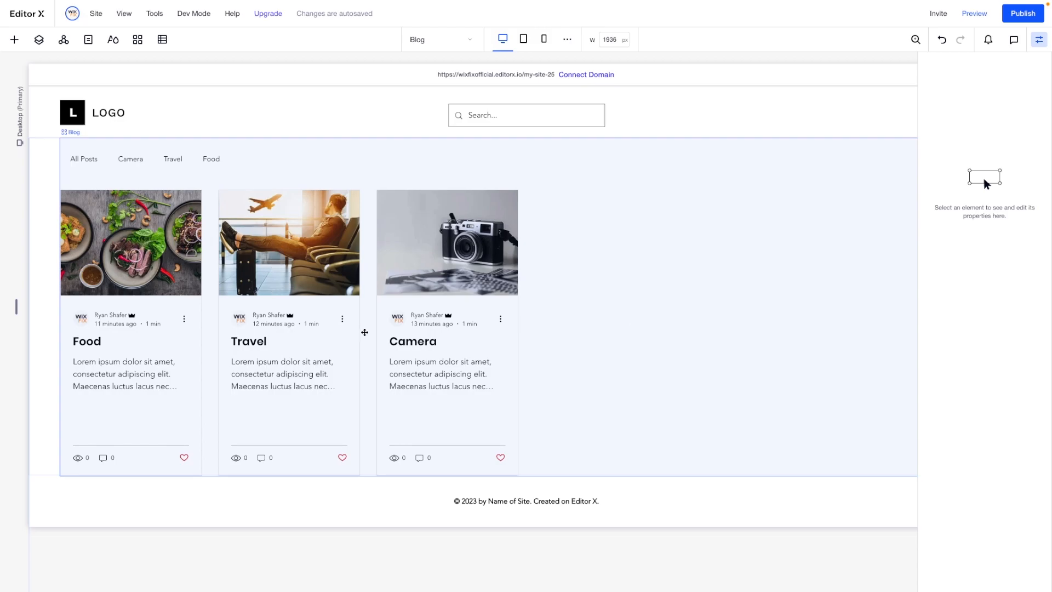
left_click(587, 276)
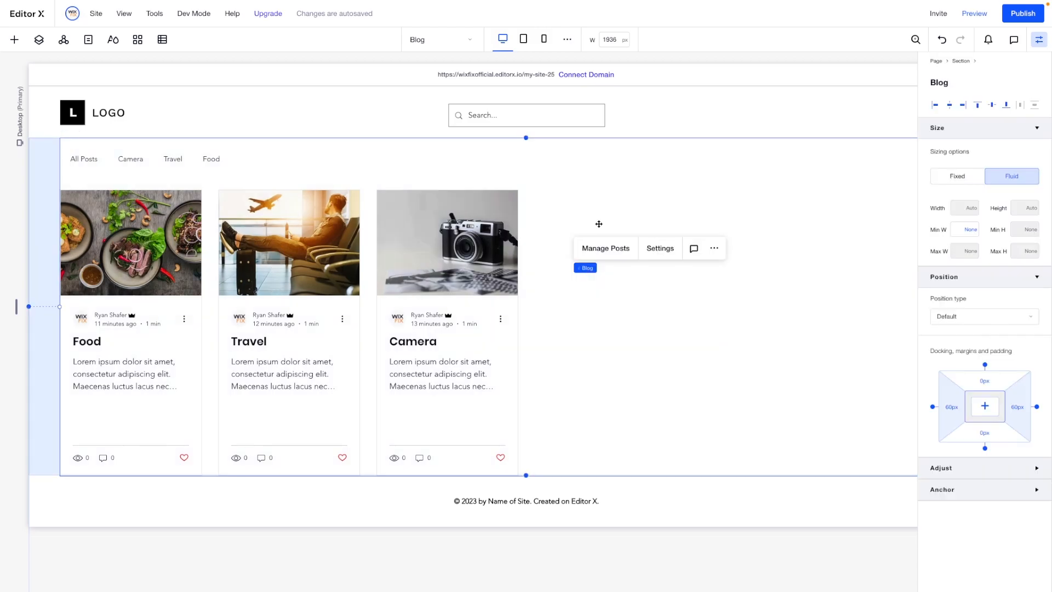
left_click(649, 248)
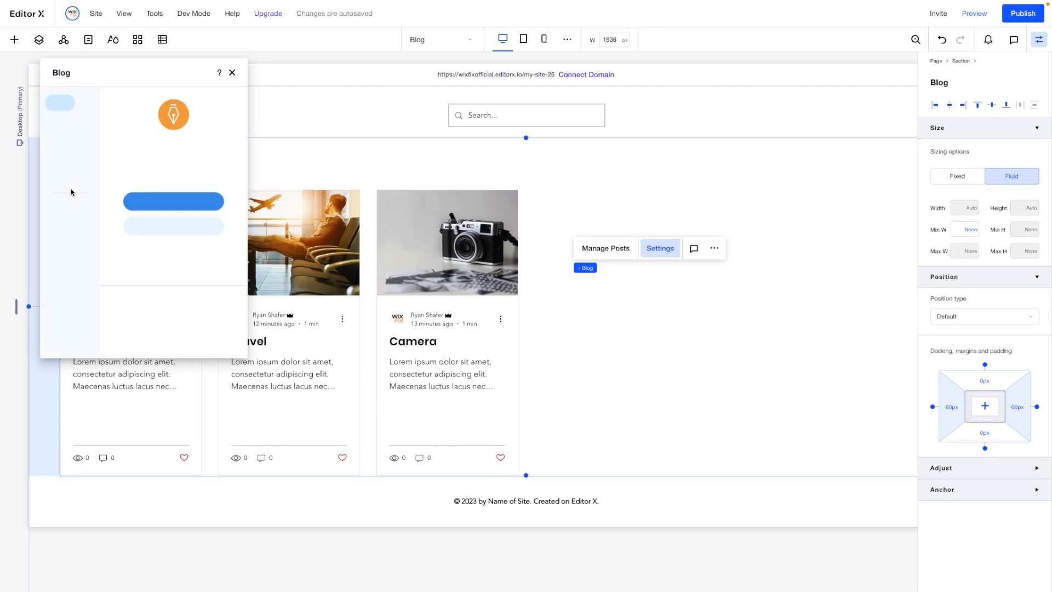
left_click(61, 158)
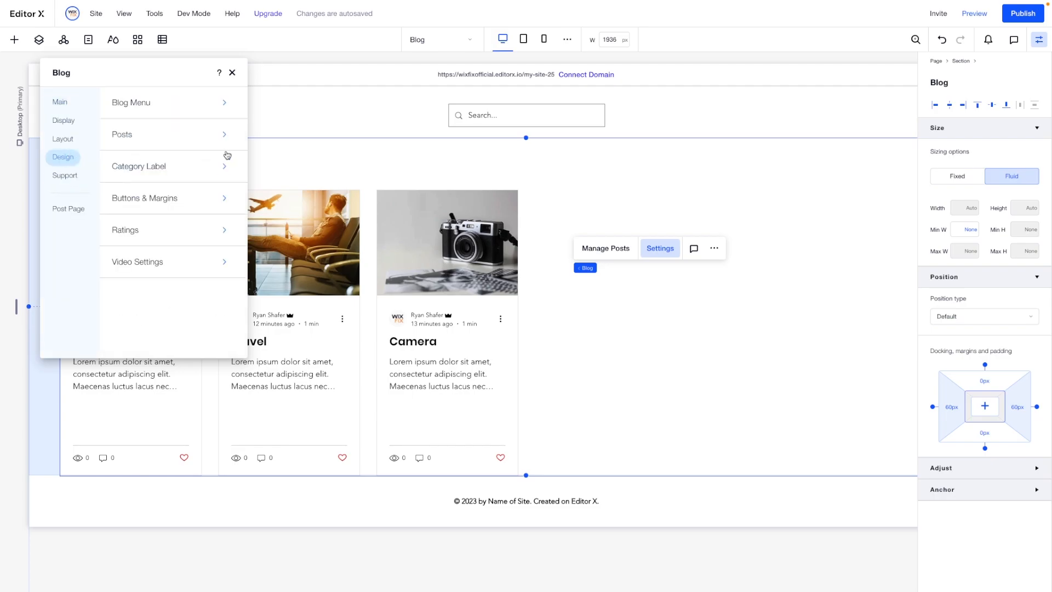
left_click(232, 72)
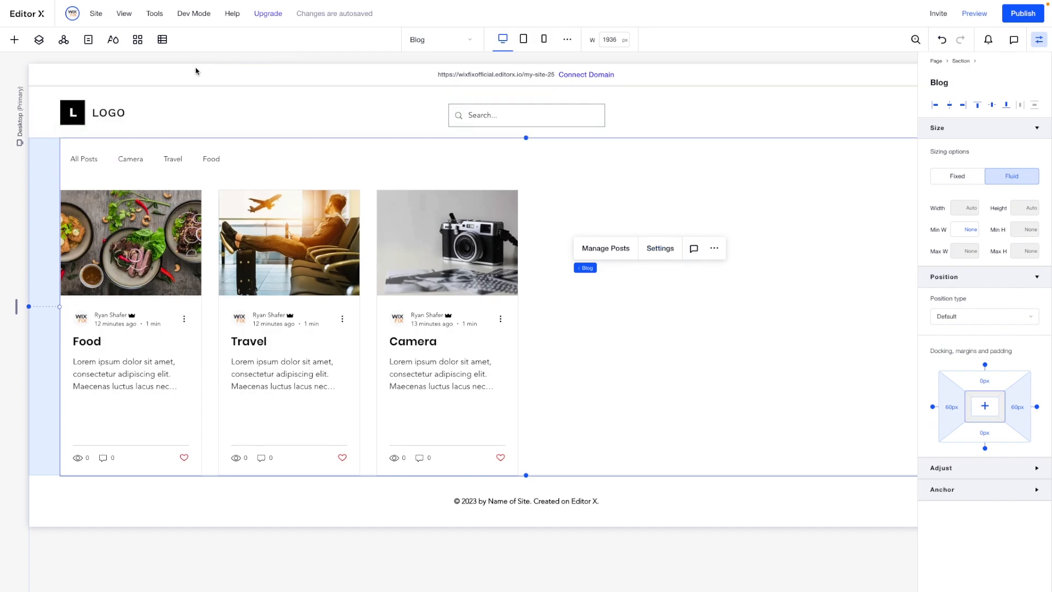
Add a standard blank page to the site and name it "NEW Blog"
left_click(88, 40)
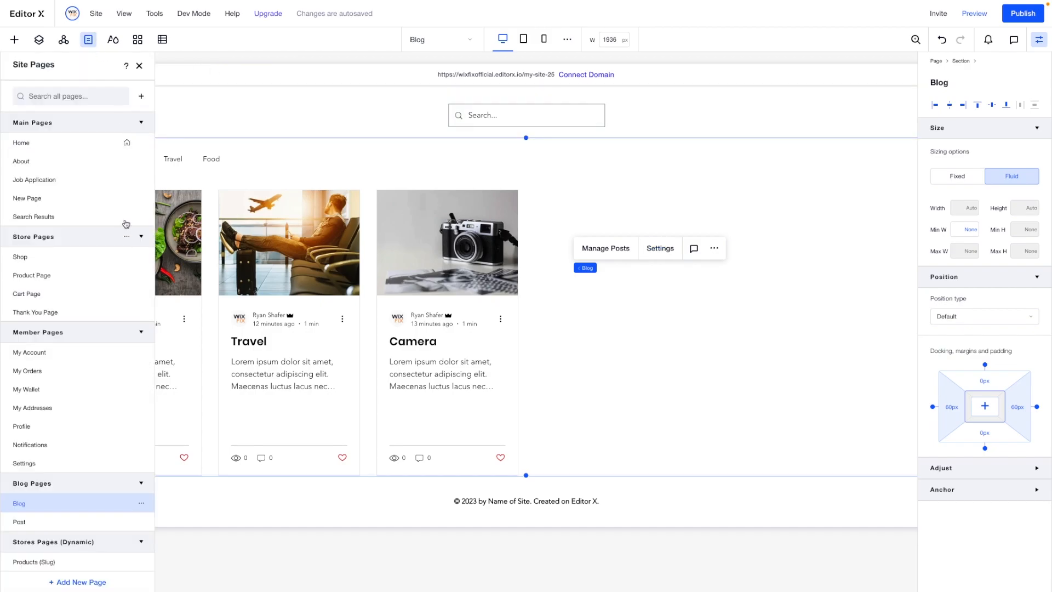
left_click(142, 95)
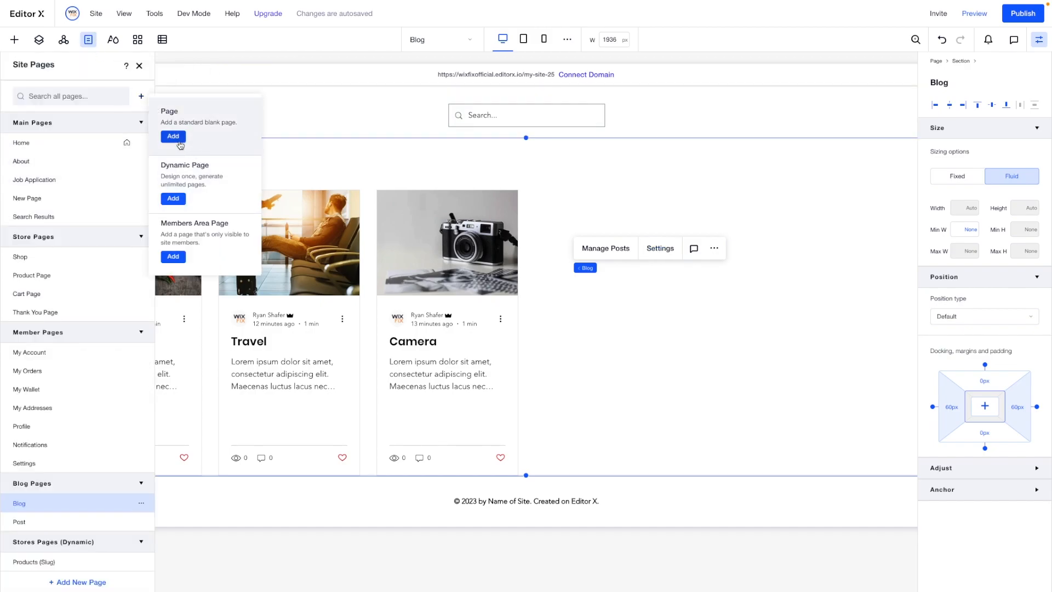
left_click(173, 136)
type("NEW Blog")
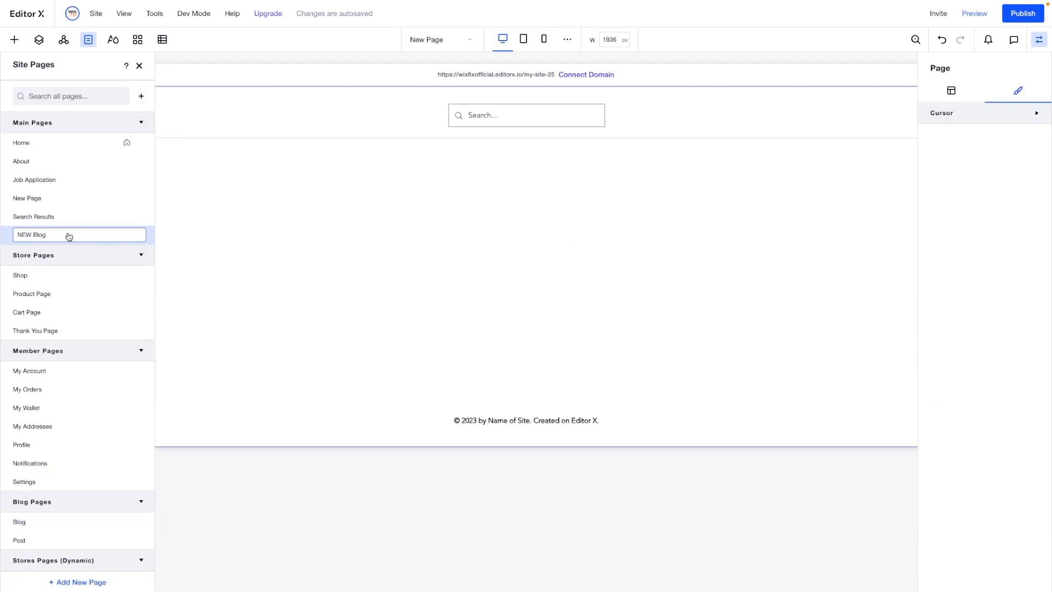
key("Return")
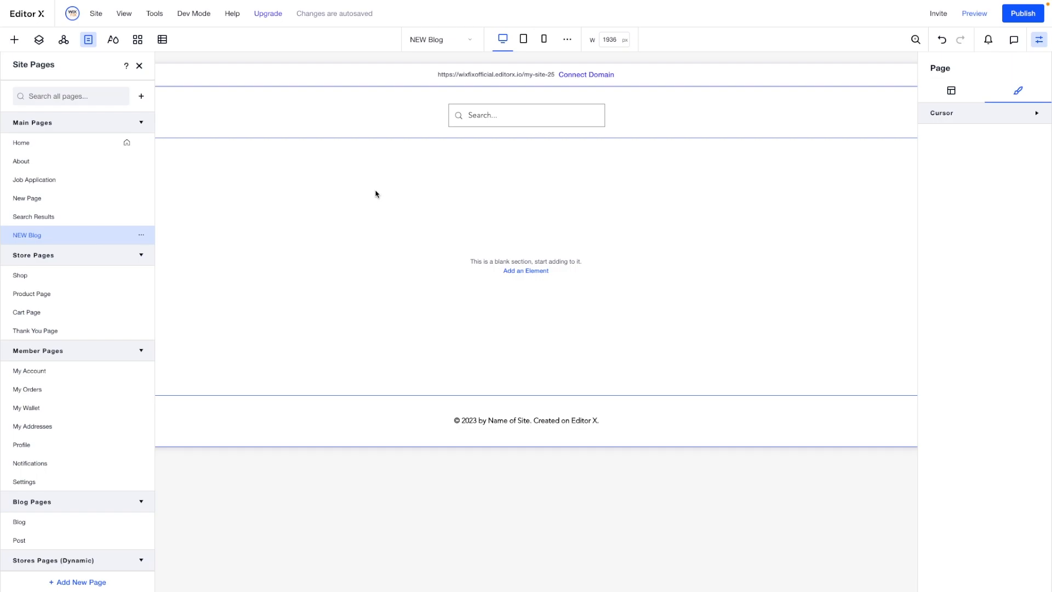
Set the minimum height of the blank section on the NEW Blog page to 900 px
left_click(375, 193)
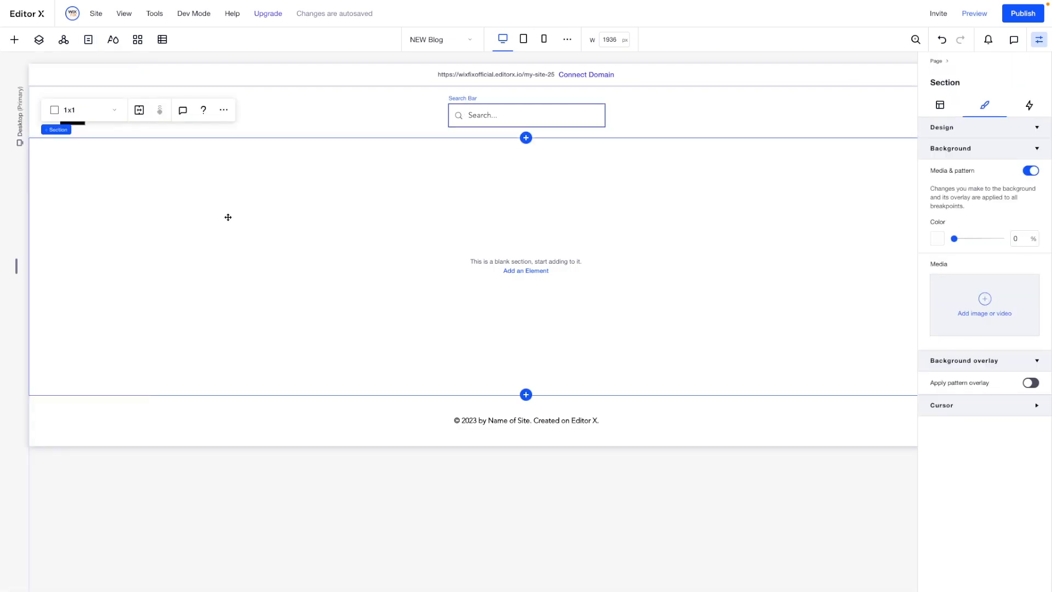
left_click(932, 109)
left_click(1017, 252)
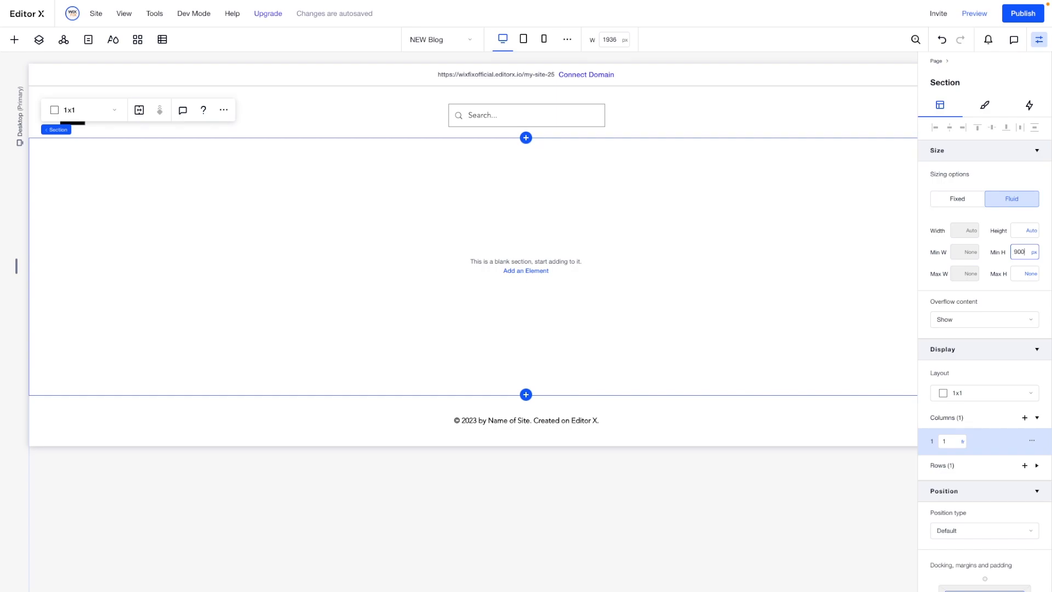
key("Return")
Add the outlined pill-style tabs element with the winter jacket design to the blank section
left_click(14, 40)
mouse_move(35, 156)
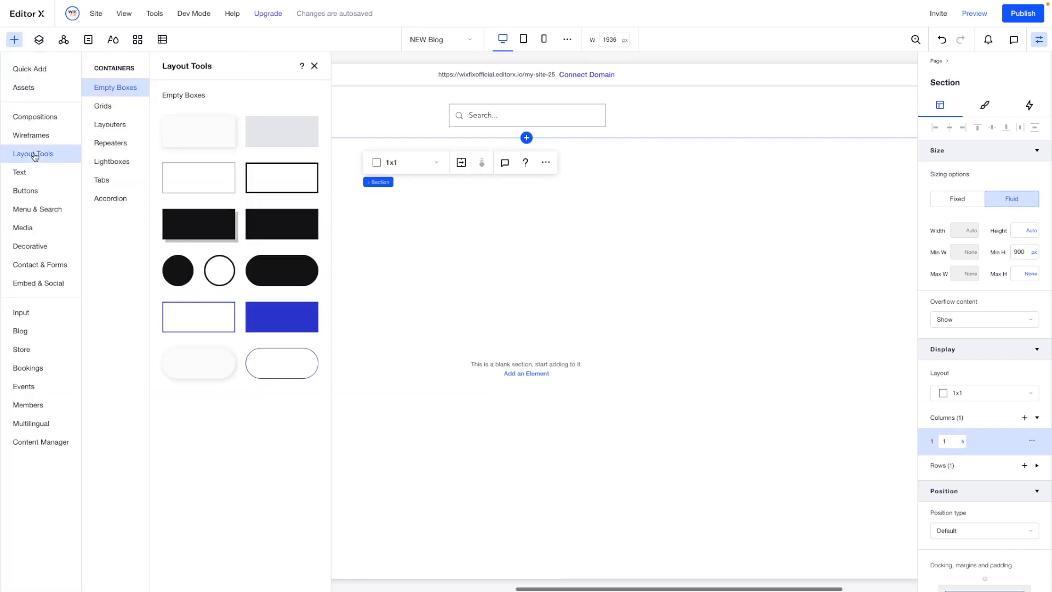
left_click(102, 181)
left_click_drag(214, 230, 501, 295)
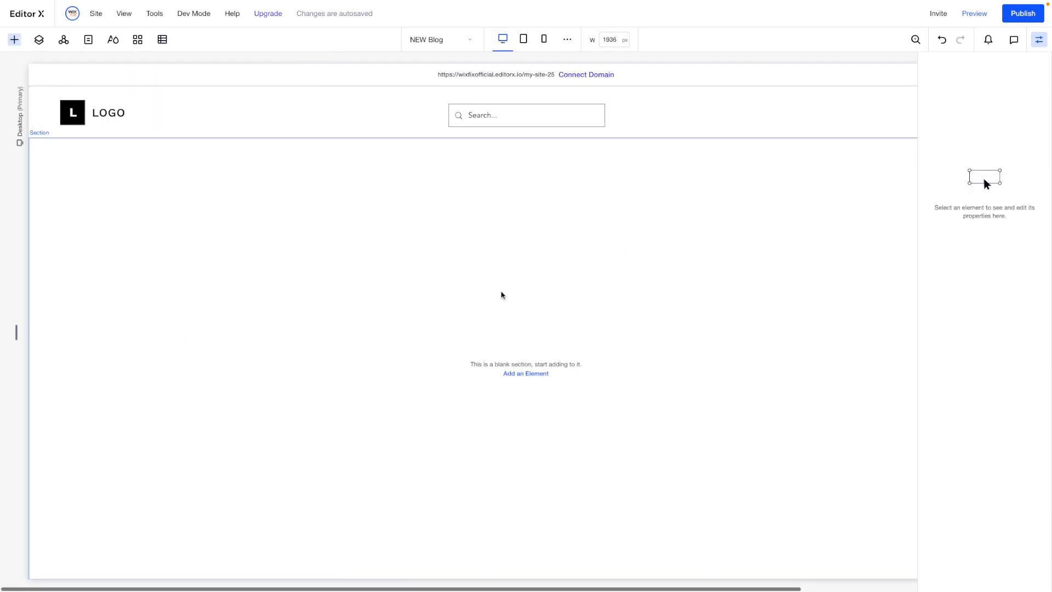
Set the tabs element's width to 90% and center it in the section
left_click(962, 230)
type("90")
key("Return")
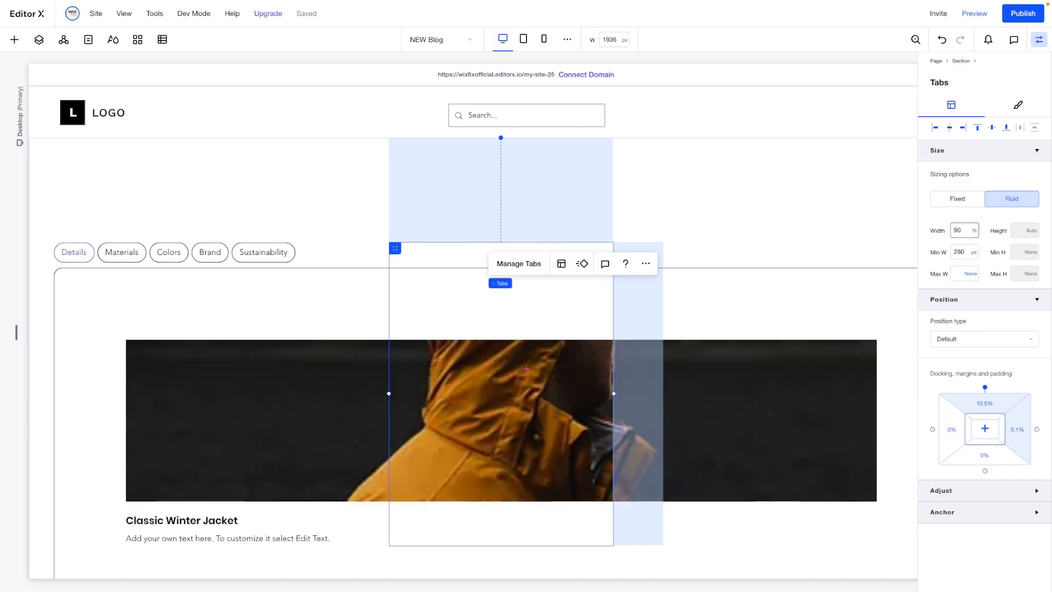
left_click(993, 128)
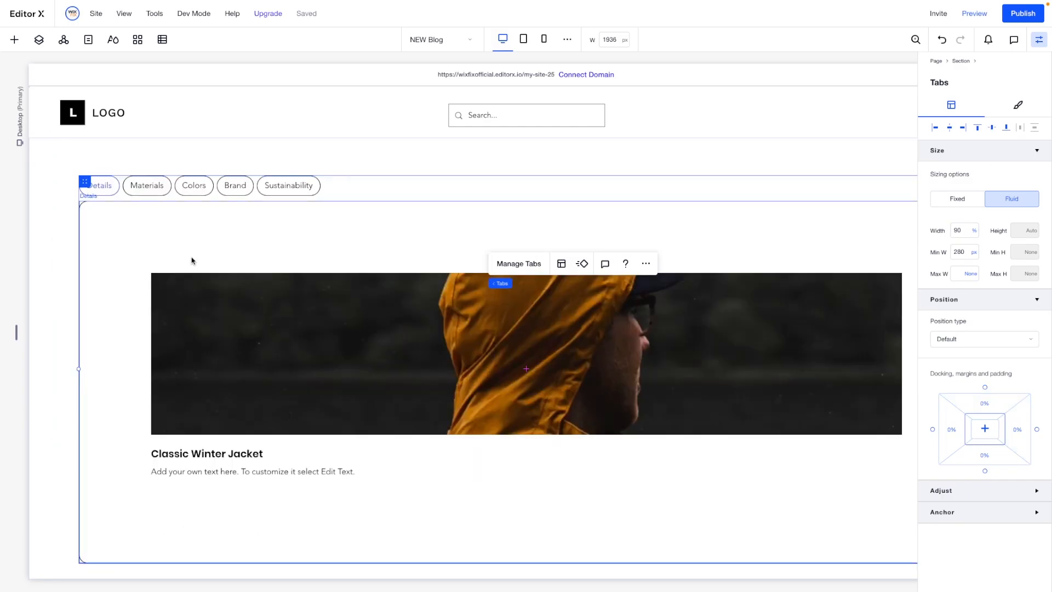
Delete the text stack and jacket image from the Details tab, and set its padding to 2% on all sides
left_click(255, 438)
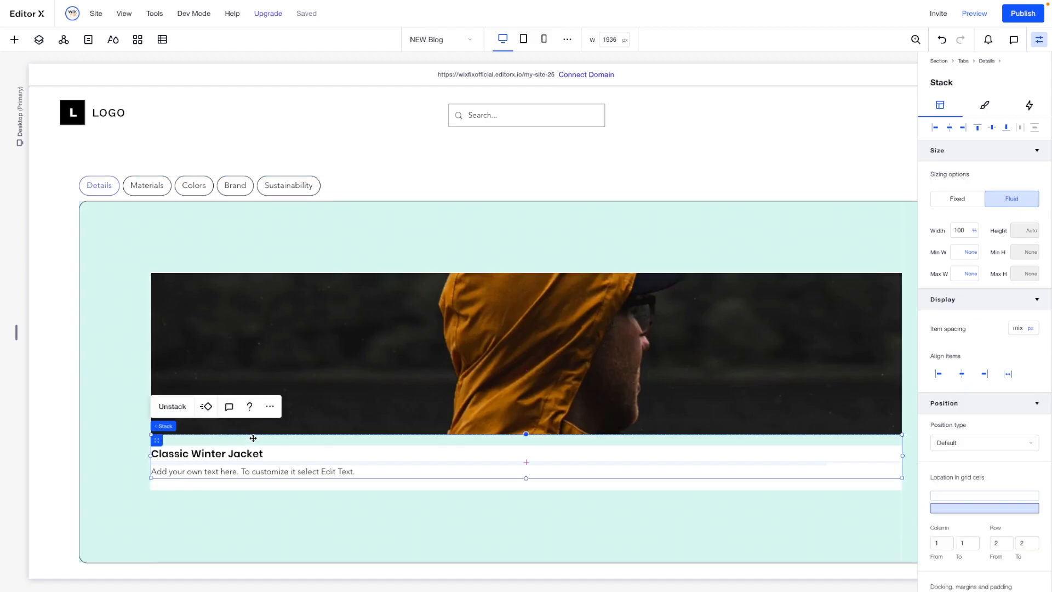
key("Delete")
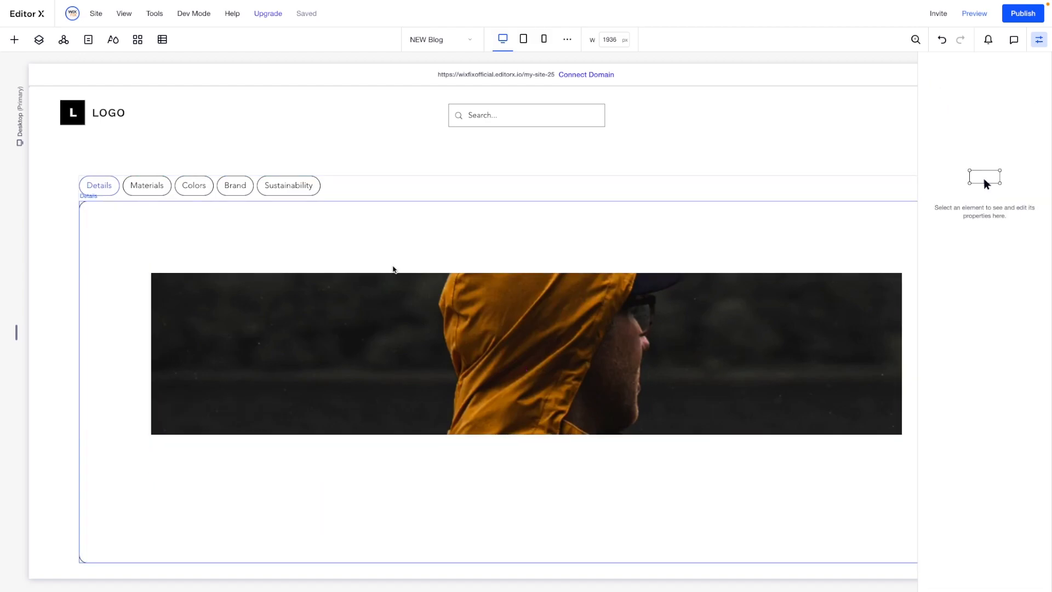
left_click(385, 356)
key("Delete")
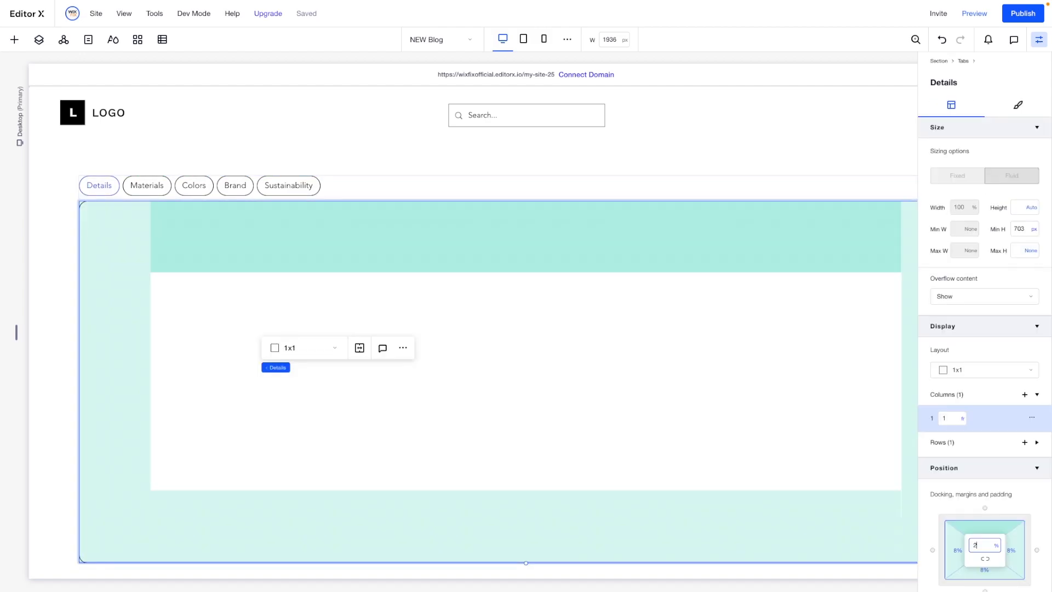
key("Return")
left_click(984, 558)
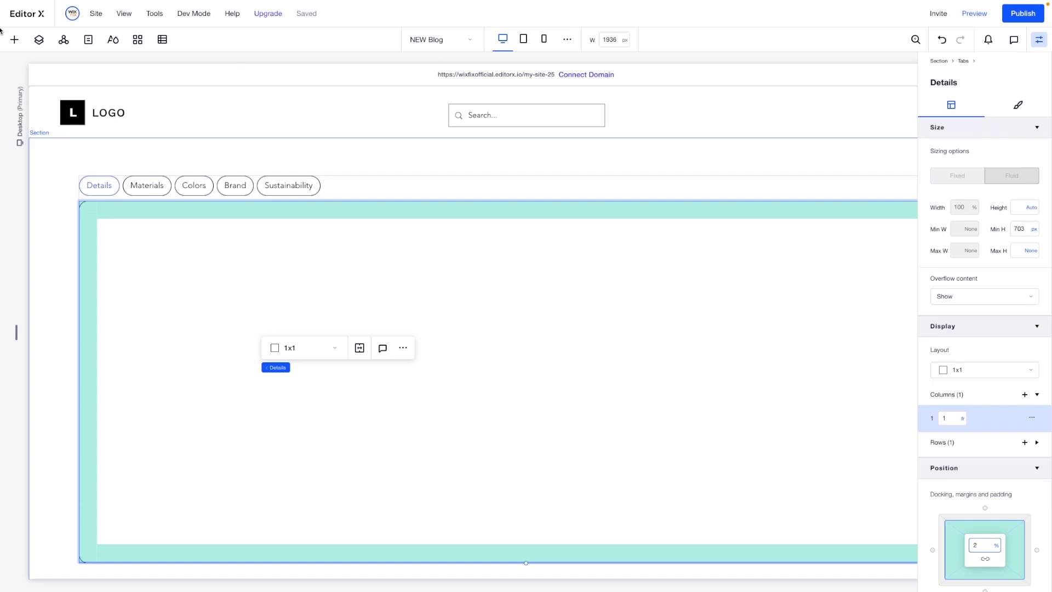
Place a blank three-column repeater inside the Details tab container
left_click(15, 41)
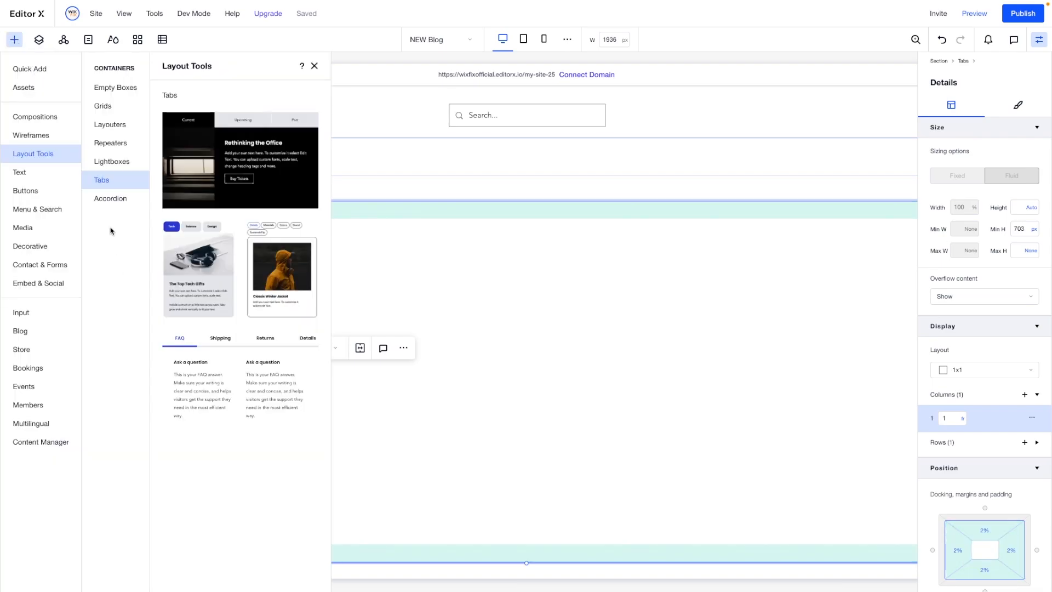
left_click(107, 143)
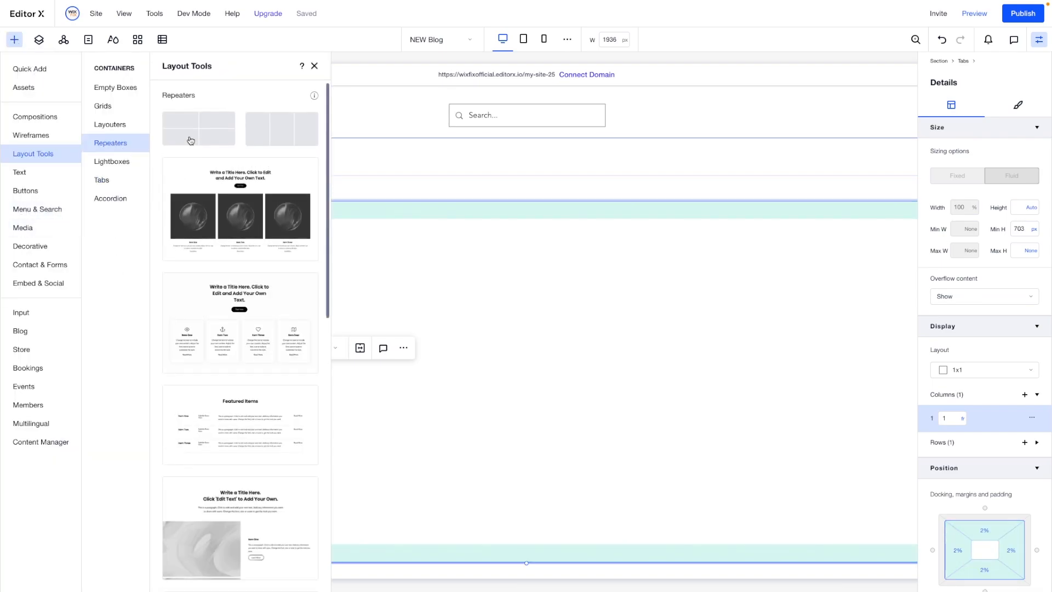
left_click_drag(279, 136, 362, 341)
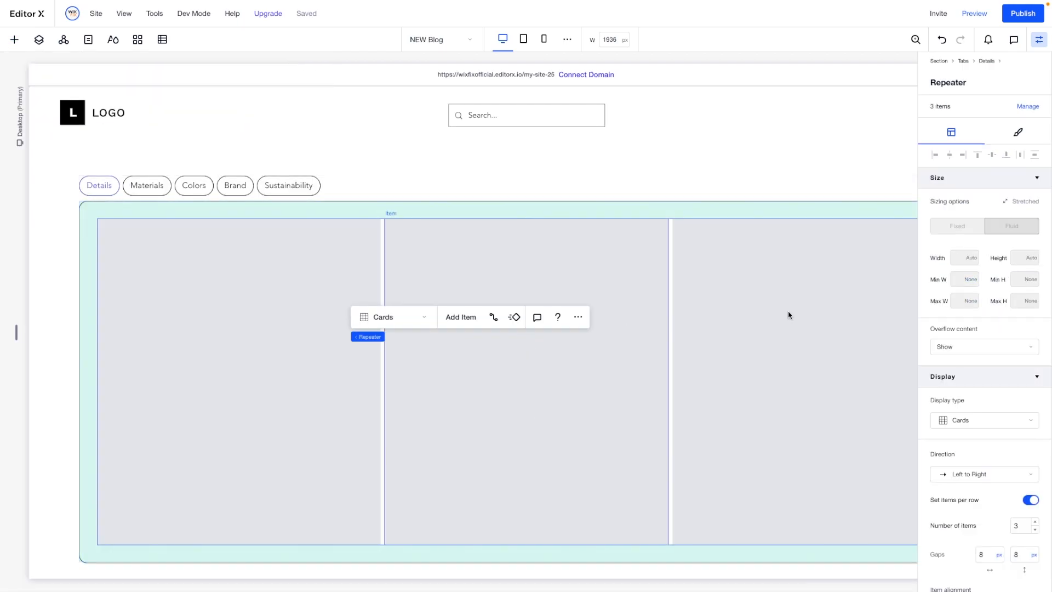
Set the repeater's horizontal and vertical gaps to 60 px
left_click(990, 555)
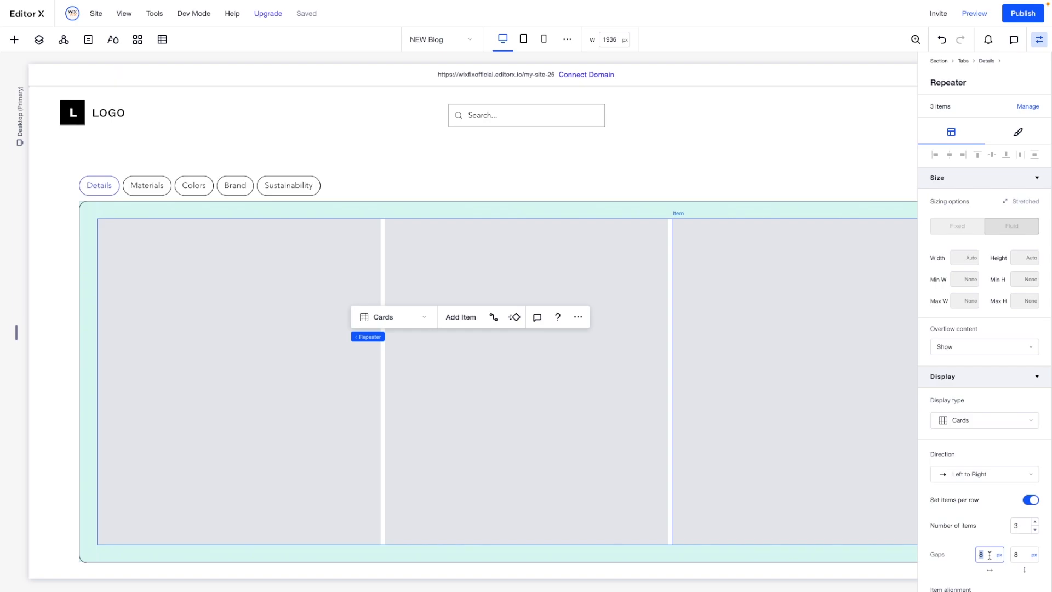
type("60")
key("Tab")
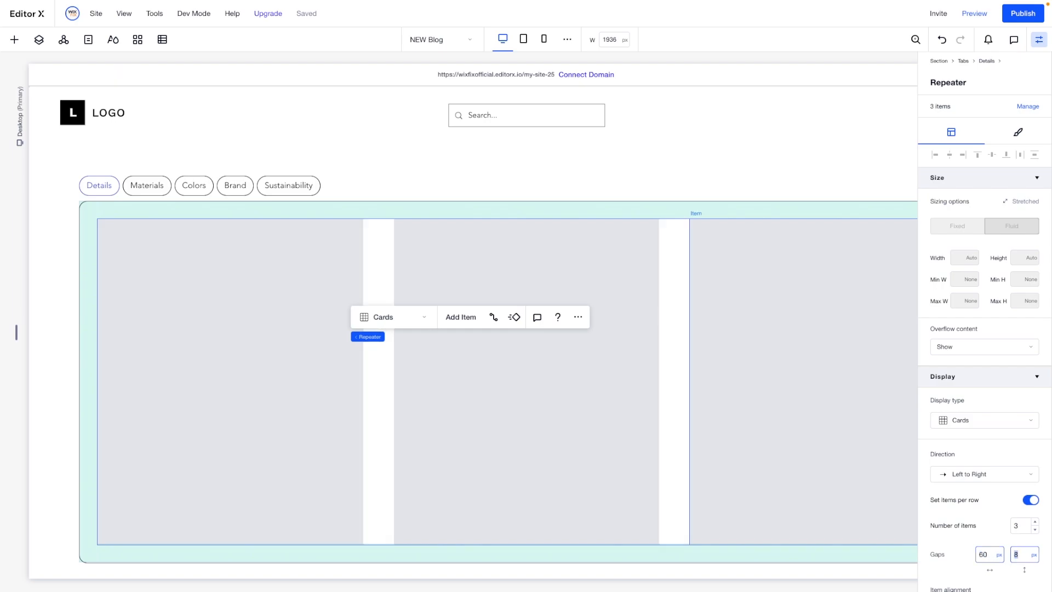
key("Return")
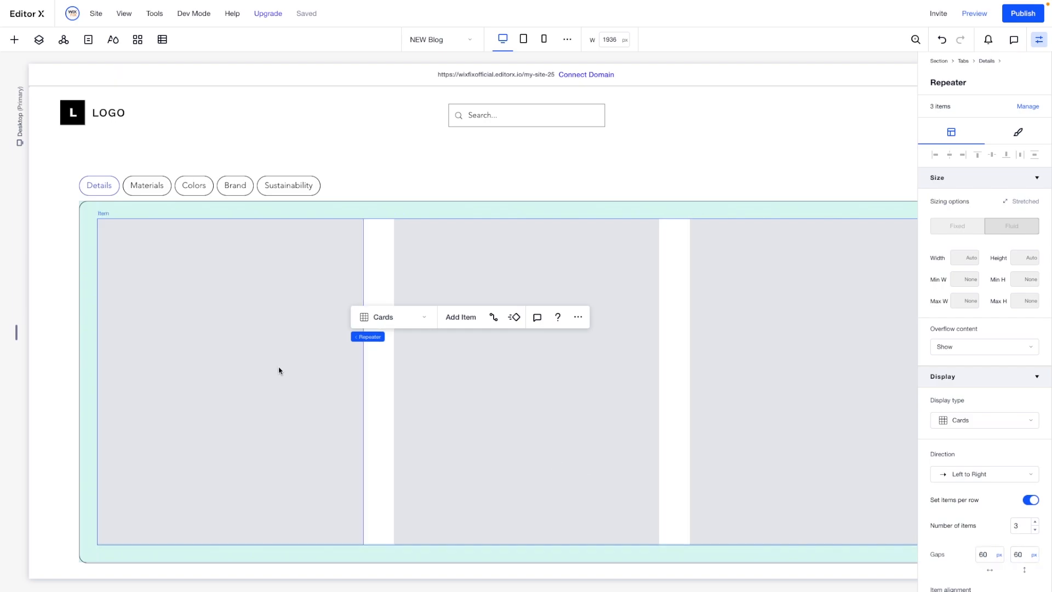
Make the repeater items' background fully transparent by setting its opacity to 0%
left_click(279, 371)
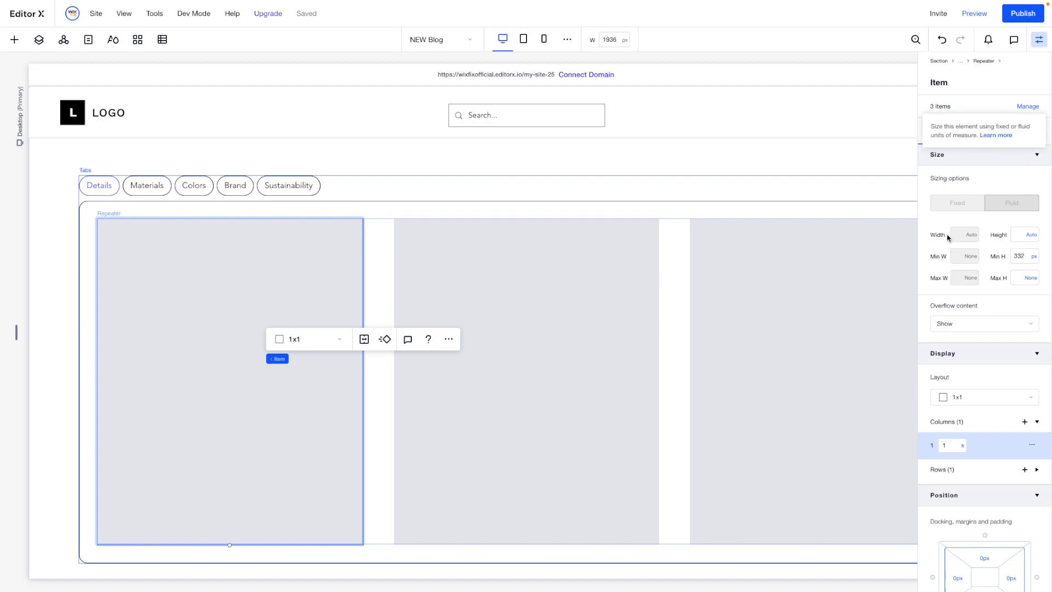
left_click(983, 133)
left_click(1019, 212)
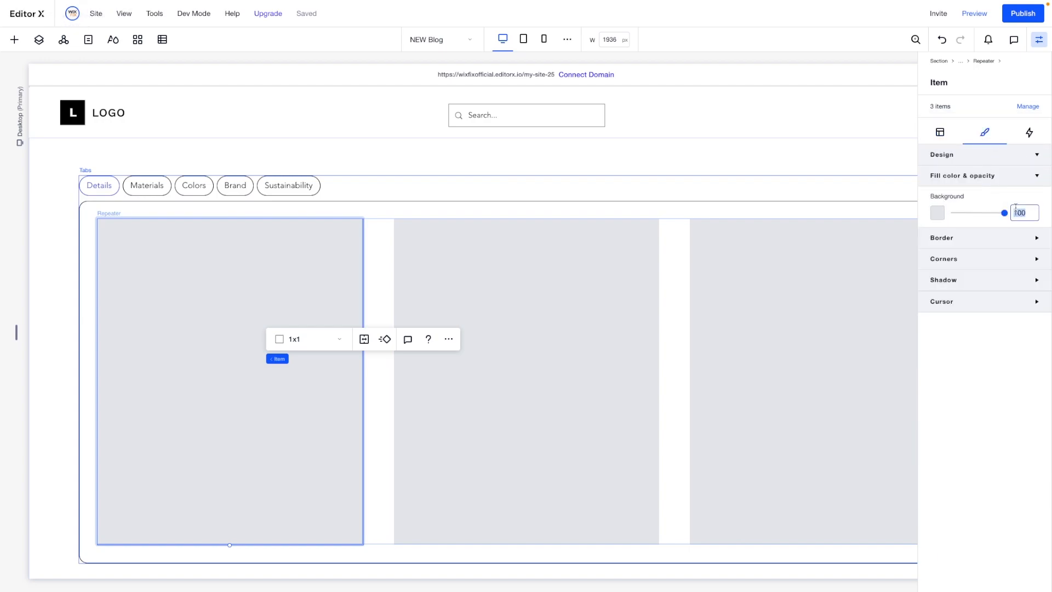
type("0")
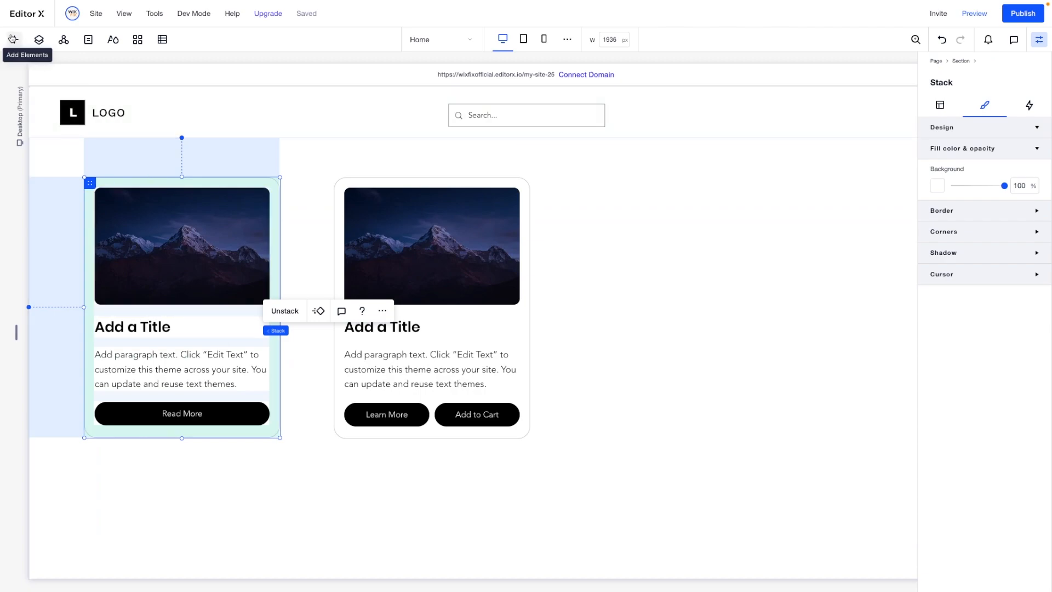
Go from the Home page back to the NEW Blog page and paste the copied Read More card into the first repeater item
left_click(88, 40)
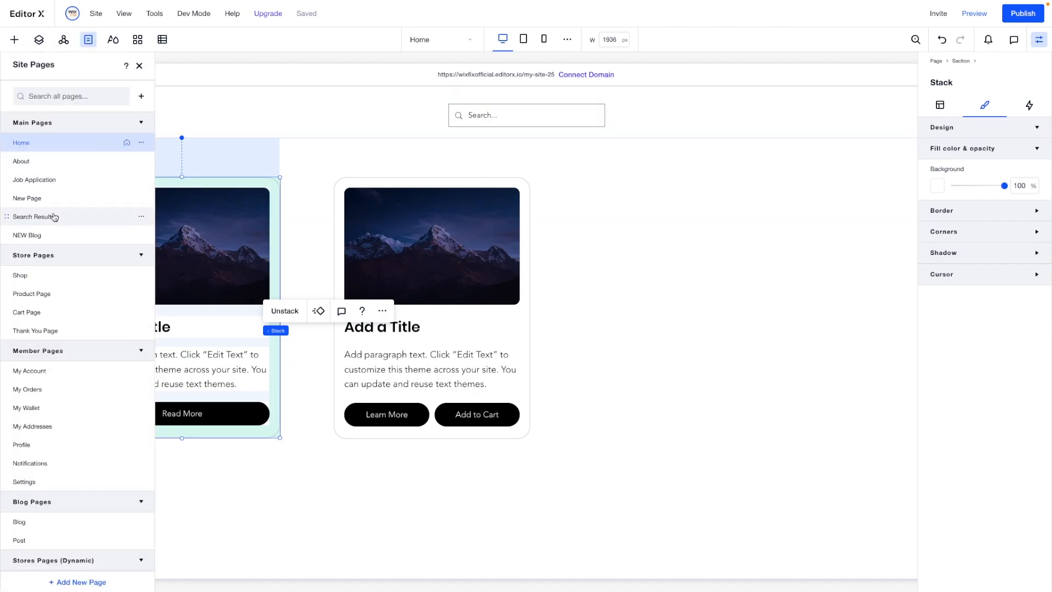
left_click(46, 236)
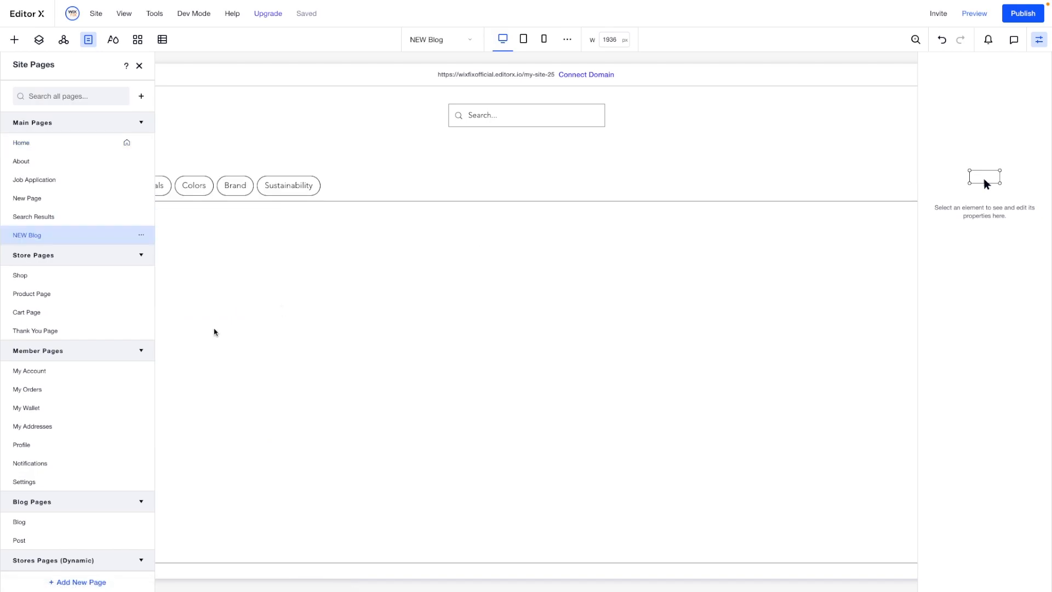
right_click(230, 331)
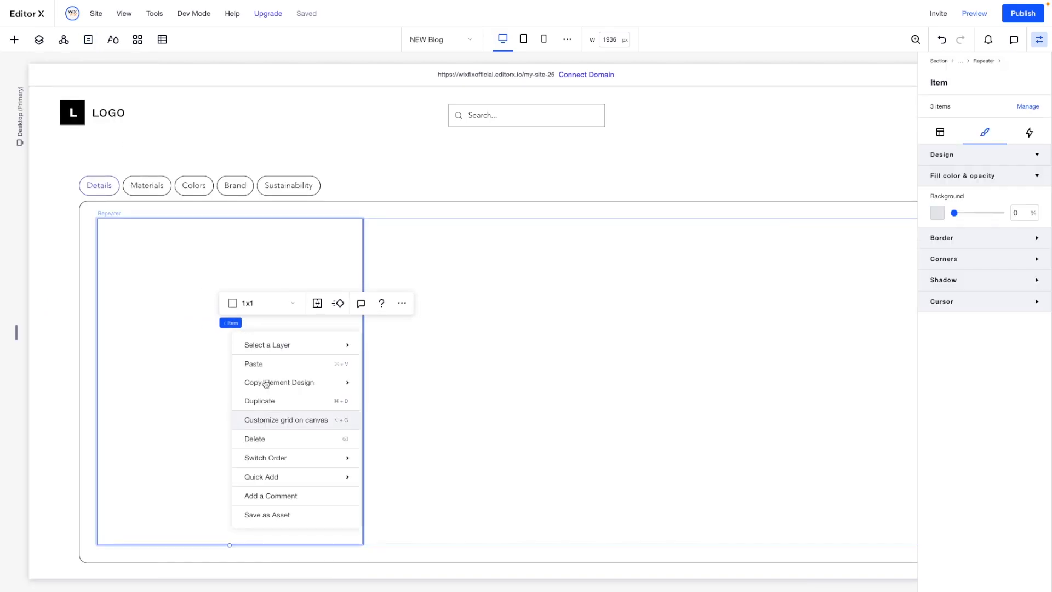
left_click(260, 363)
Align the pasted card stack to the left and top of its repeater item and set its width to 100%
left_click(233, 349)
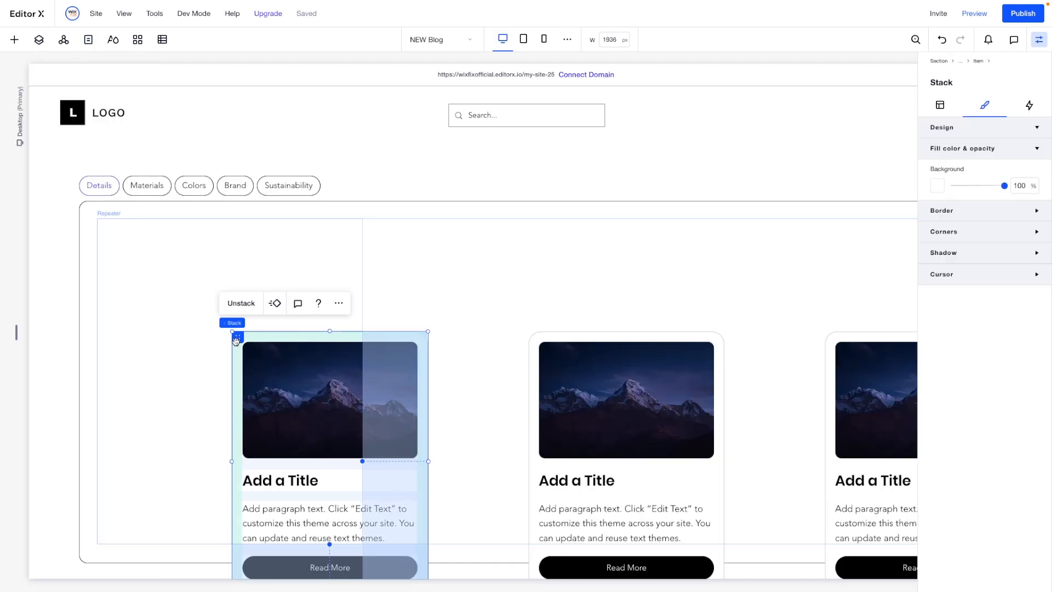
left_click(939, 107)
left_click(936, 128)
left_click(977, 128)
left_click(966, 231)
type("100")
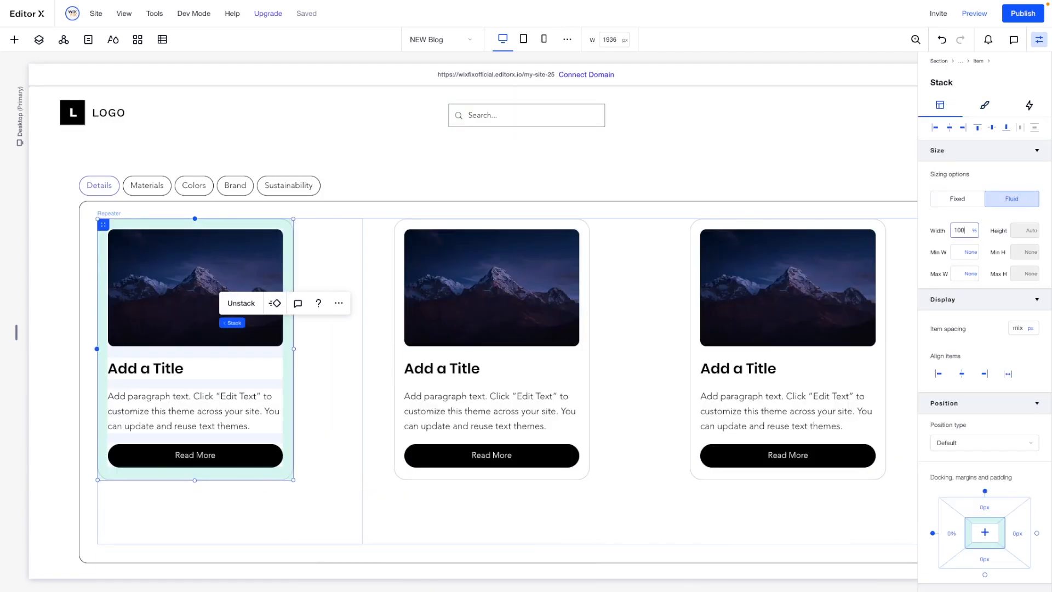
Set the minimum height to None for both the repeater item and the Details tab container
left_click(331, 539)
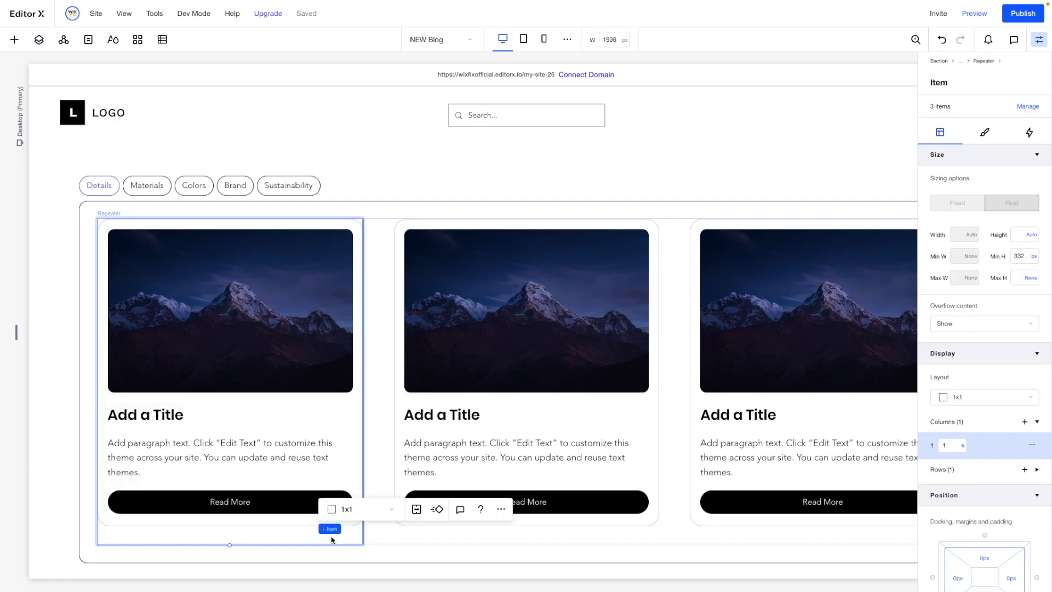
left_click(1033, 257)
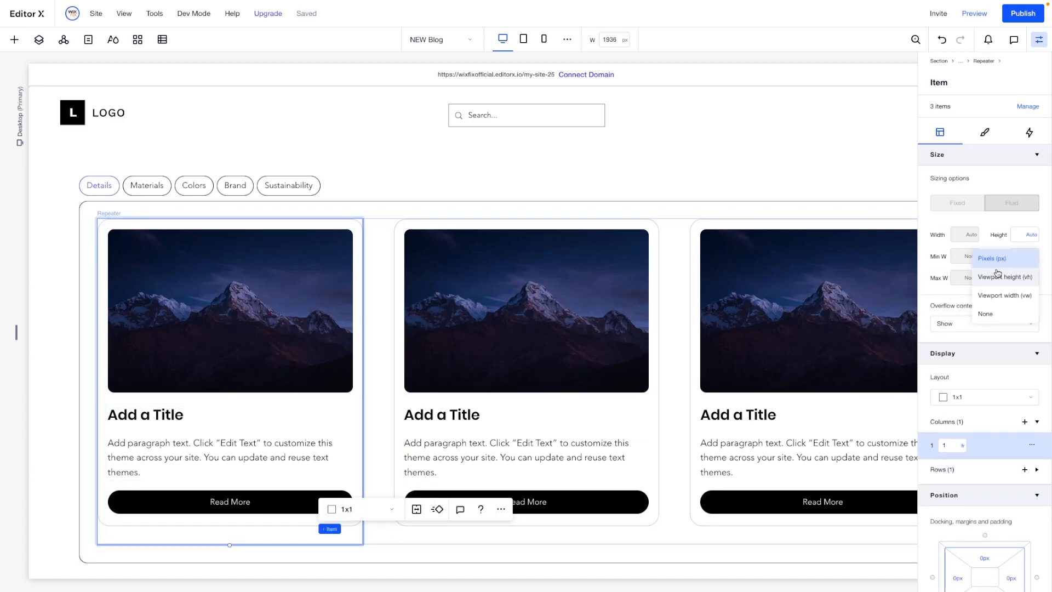
left_click(988, 314)
left_click(667, 349)
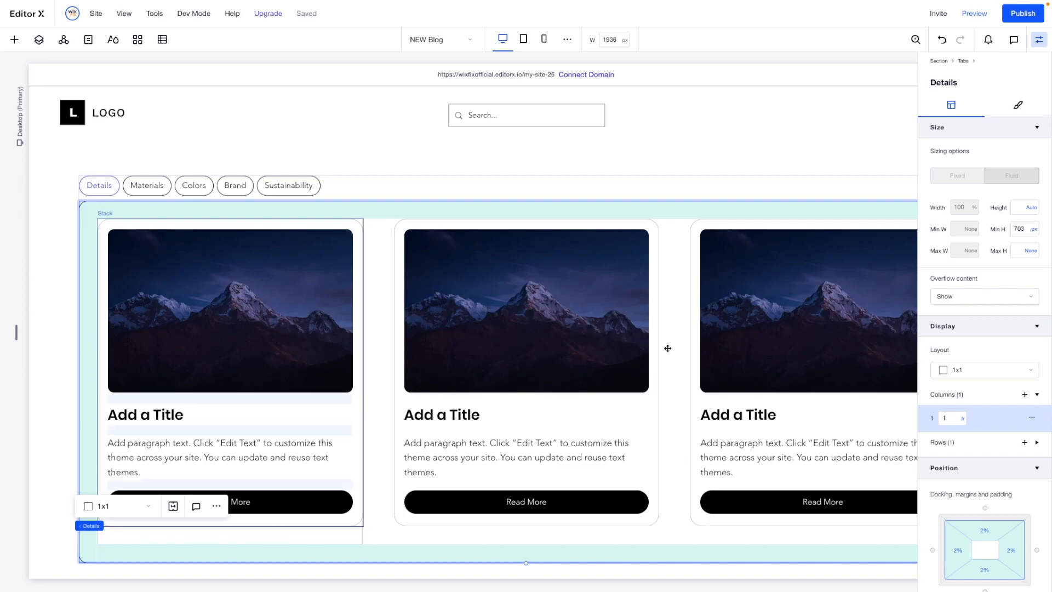
left_click(1034, 231)
left_click(992, 214)
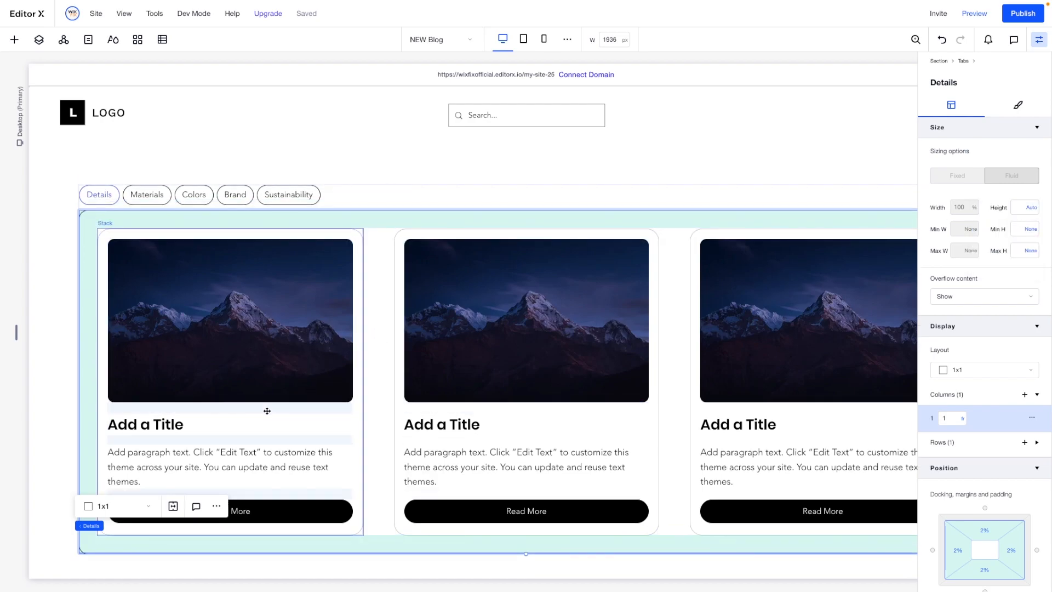
Delete the Materials, Colors, Brand and Sustainability tabs from the Tabs element
left_click(349, 228)
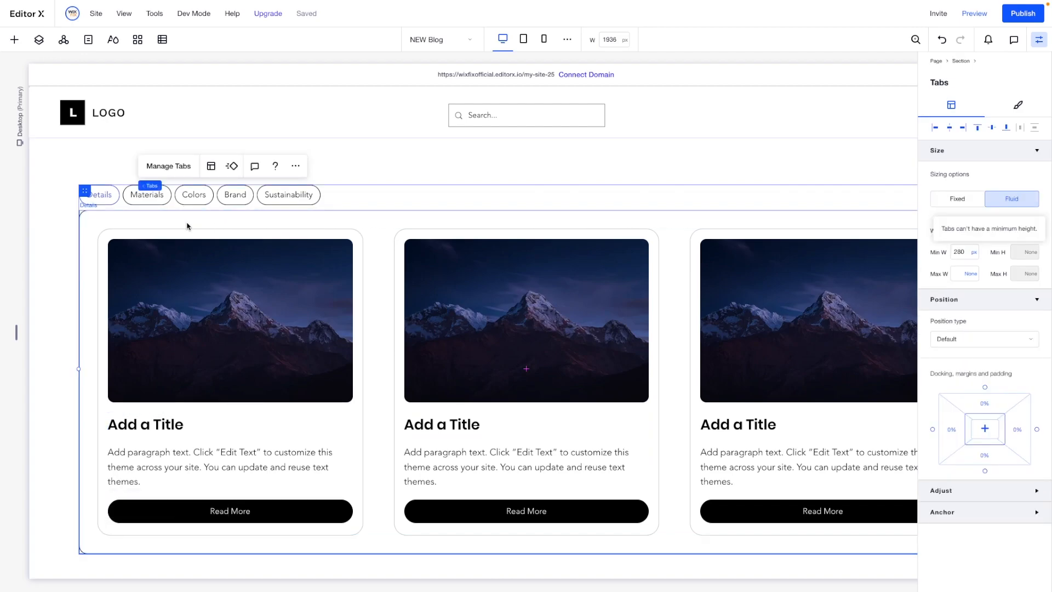
left_click(174, 167)
left_click(170, 250)
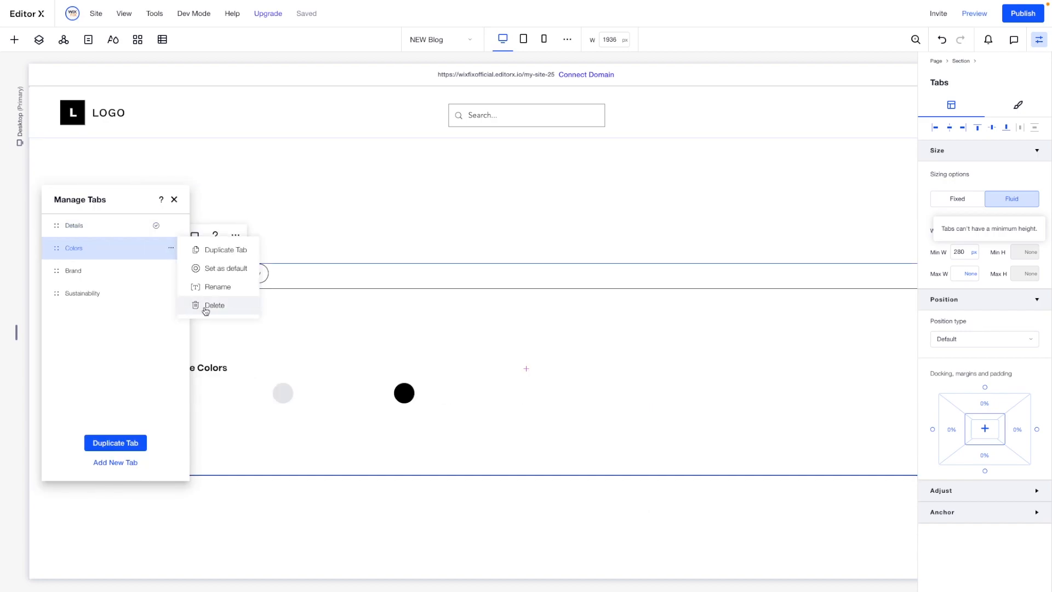
left_click(207, 308)
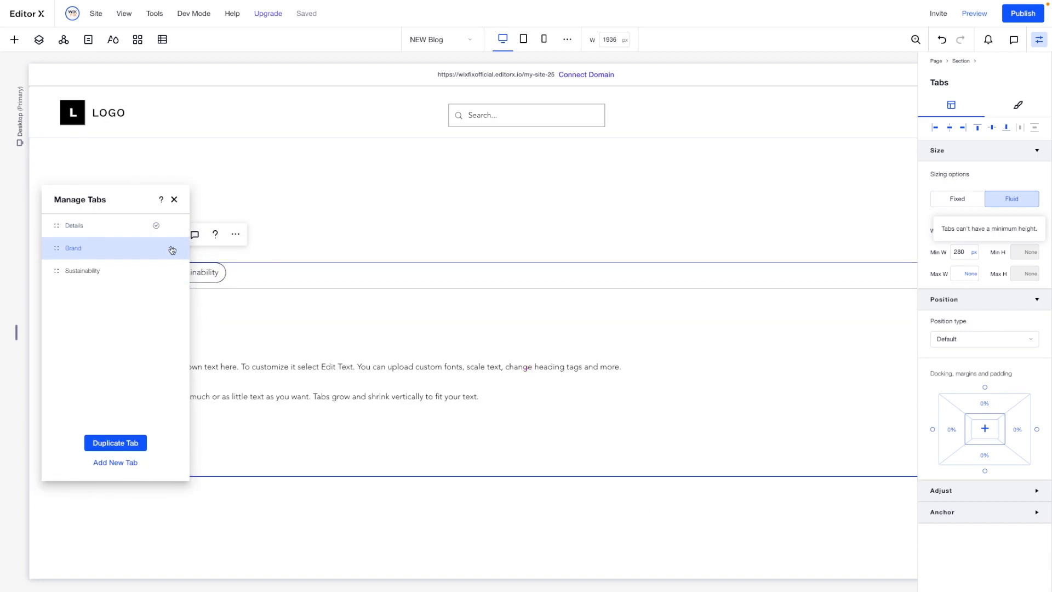
left_click(171, 248)
left_click(202, 305)
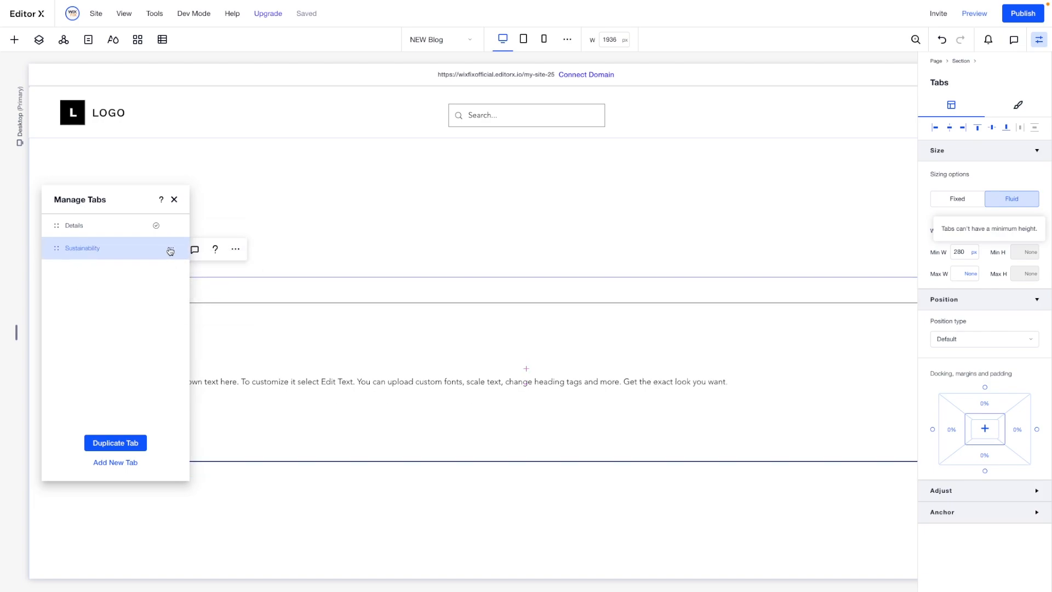
left_click(170, 249)
Rename the Details tab to All Posts and duplicate it to make three more tabs
left_click(215, 248)
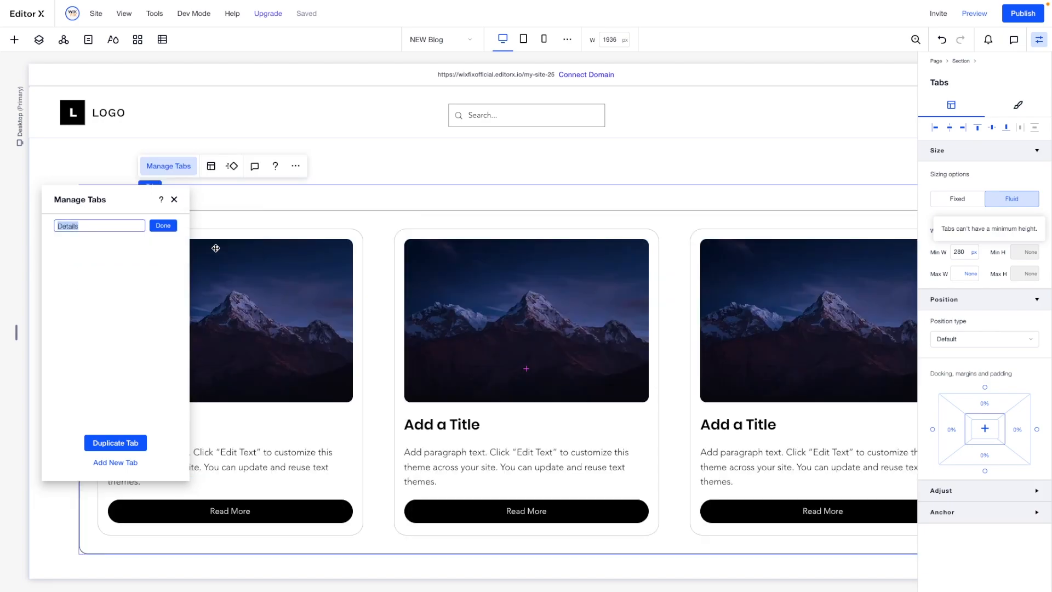
type("All Posts")
key("Return")
left_click(171, 225)
left_click(203, 226)
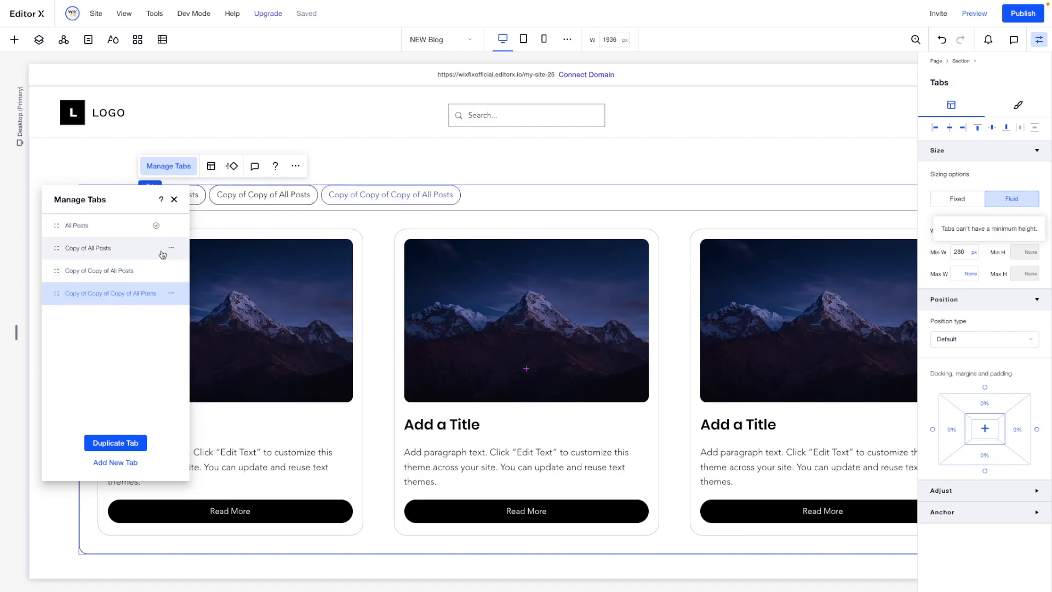
Rename the three duplicated tabs, in order, to Camera, Travel and Food
left_click(174, 250)
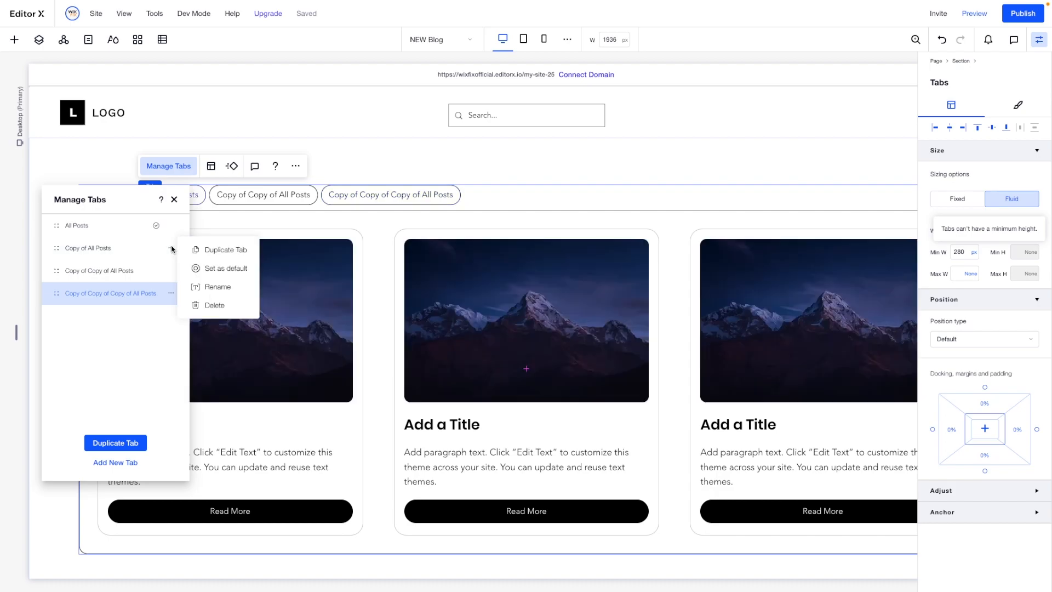
left_click(227, 282)
type("Camera")
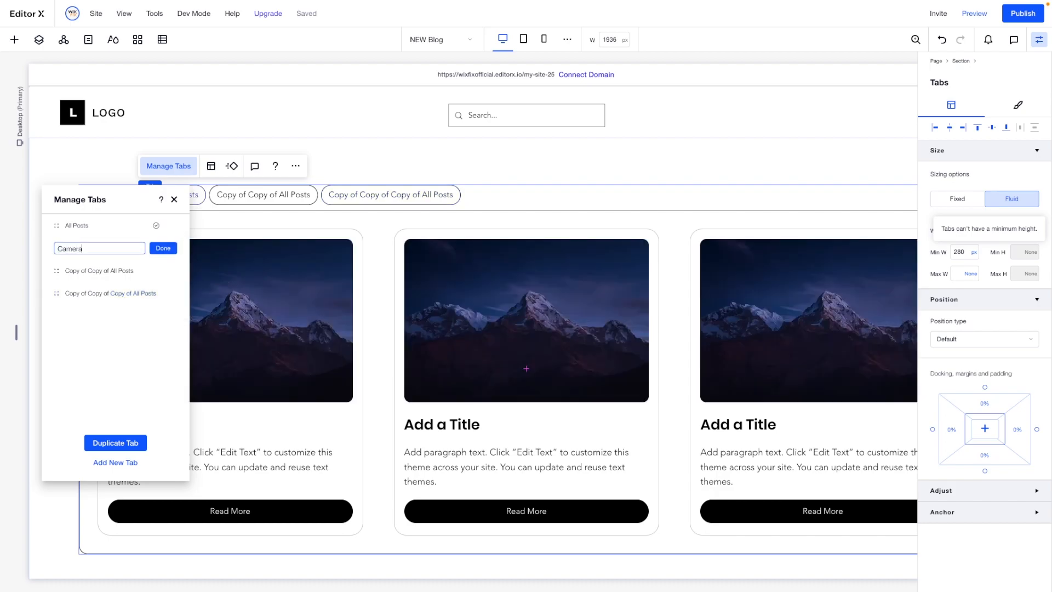
left_click(219, 304)
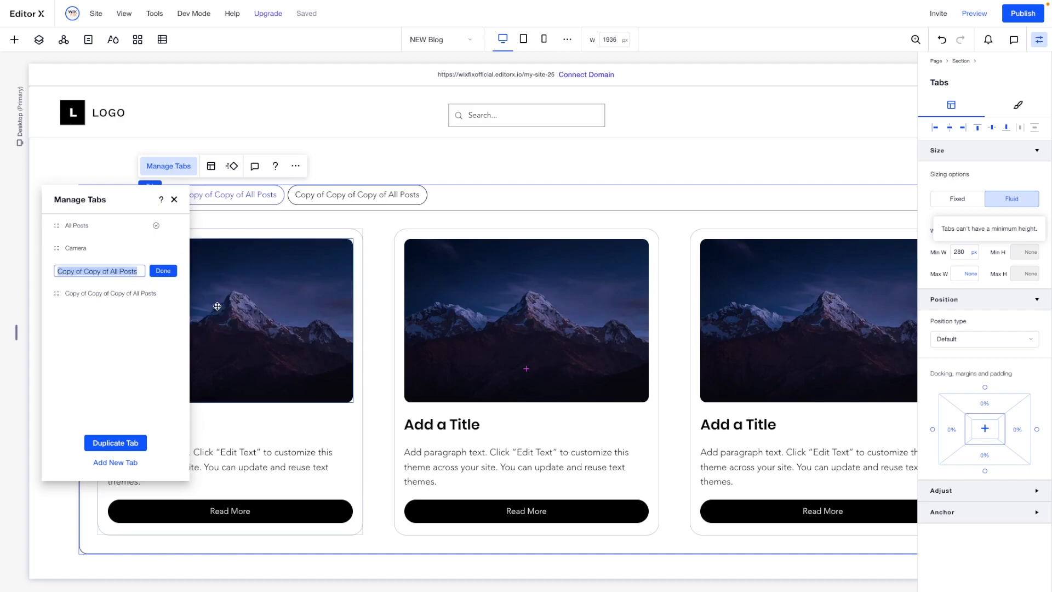
type("T")
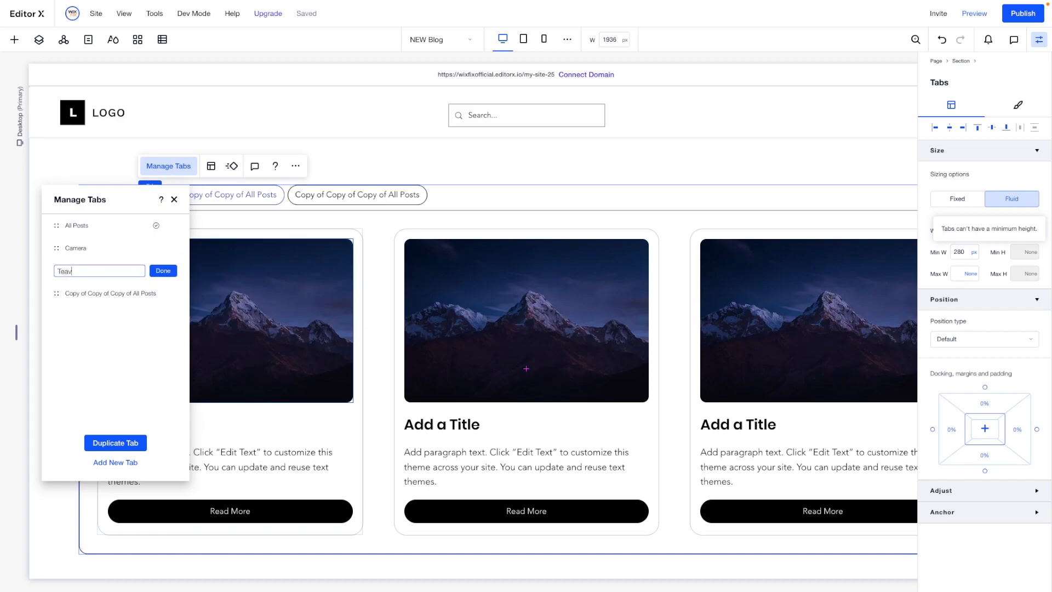
type("ravel")
key("Return")
left_click(175, 293)
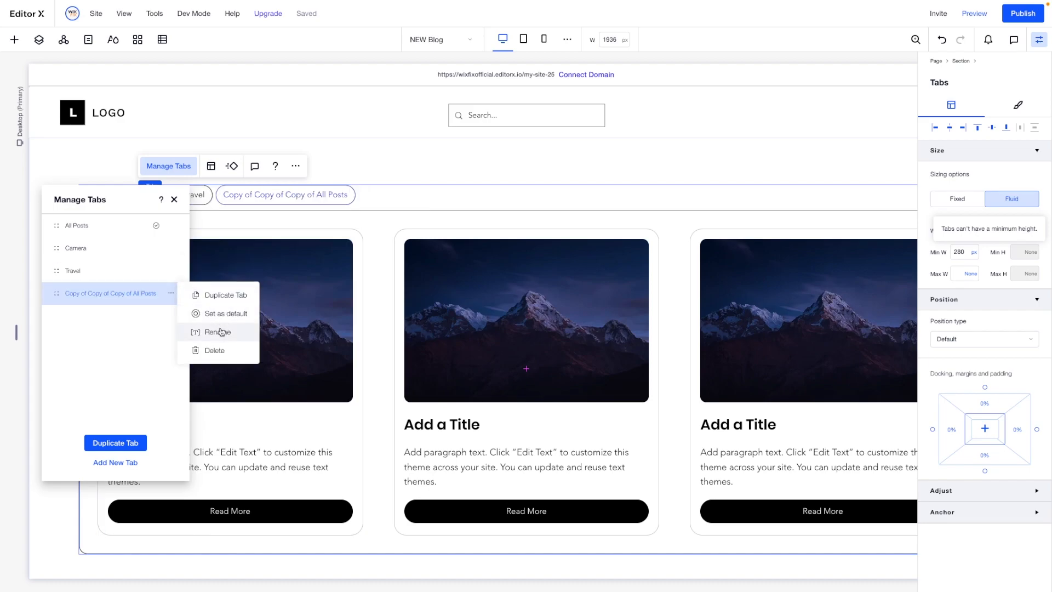
left_click(220, 327)
type("F")
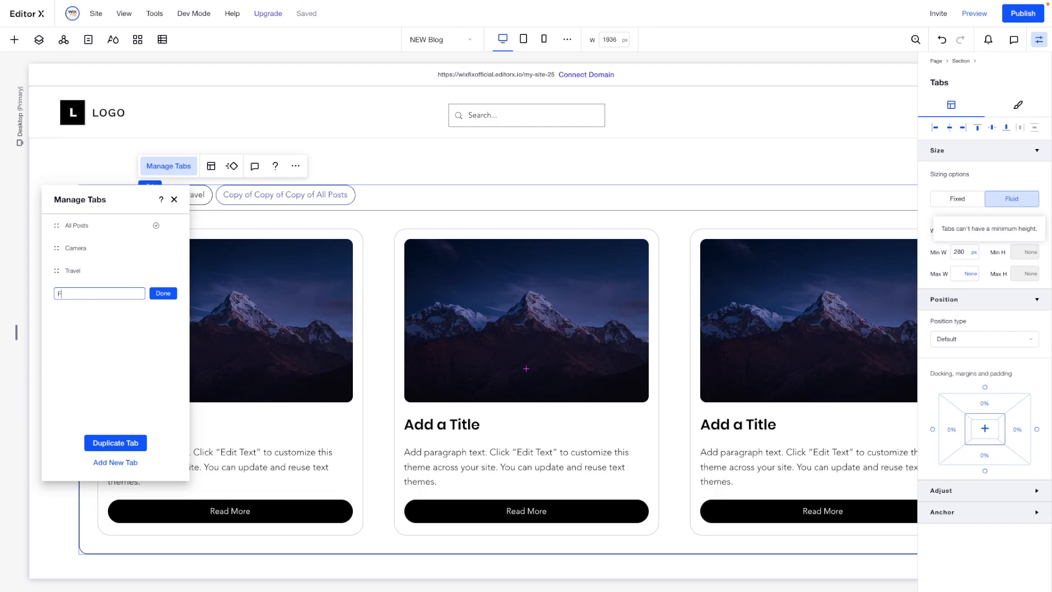
type("ood")
key("Return")
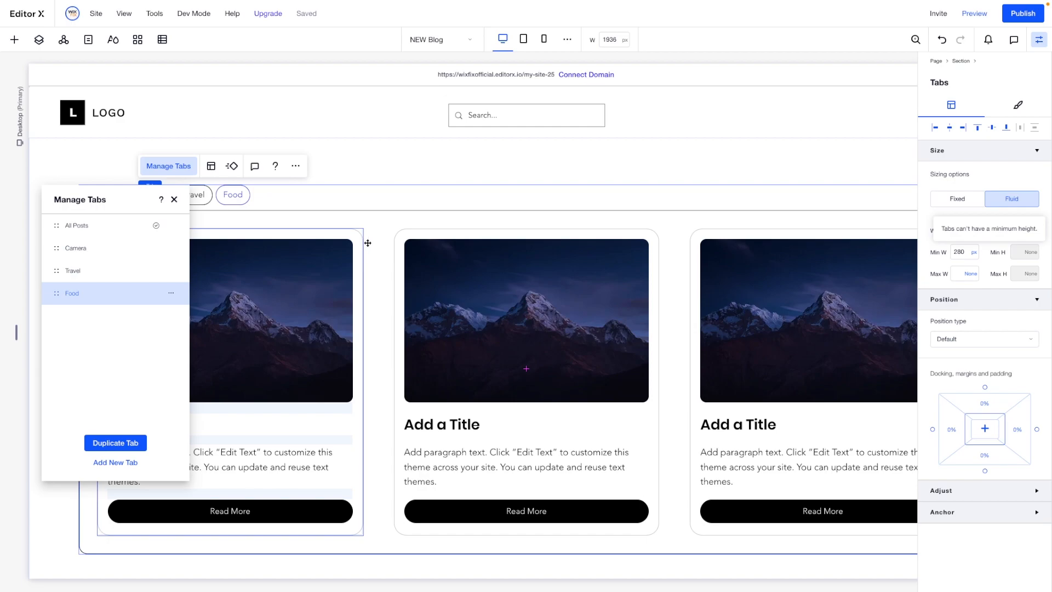
Return to the All Posts tab and add a content dataset to the page
left_click(72, 224)
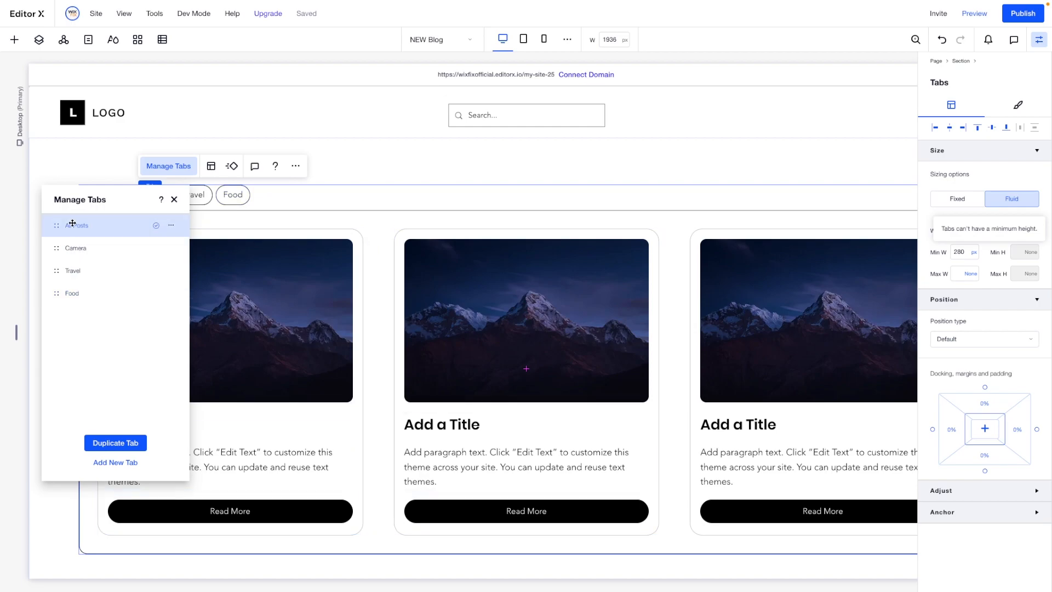
left_click(15, 39)
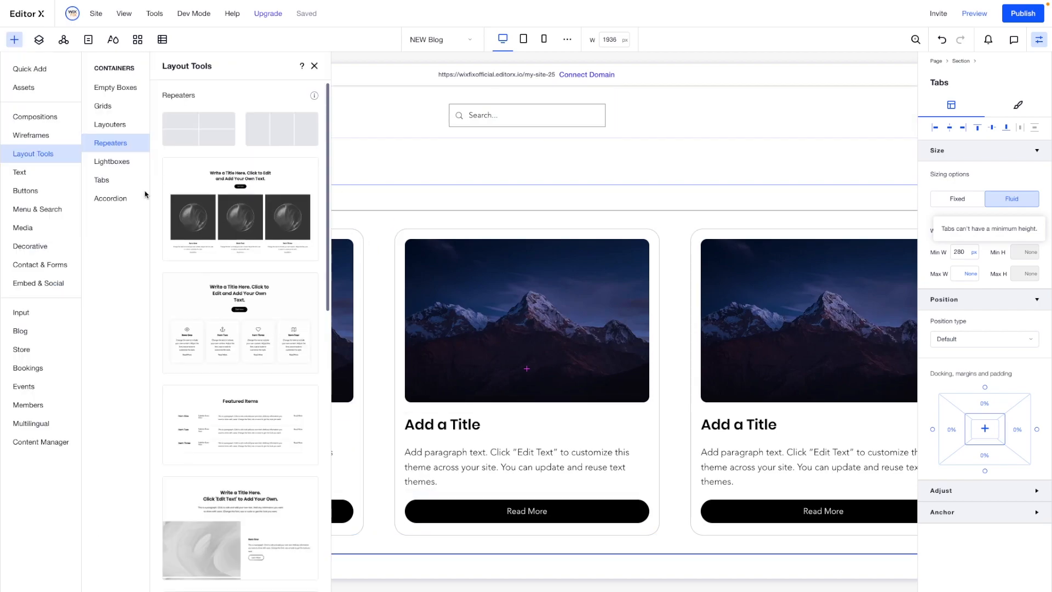
left_click(40, 441)
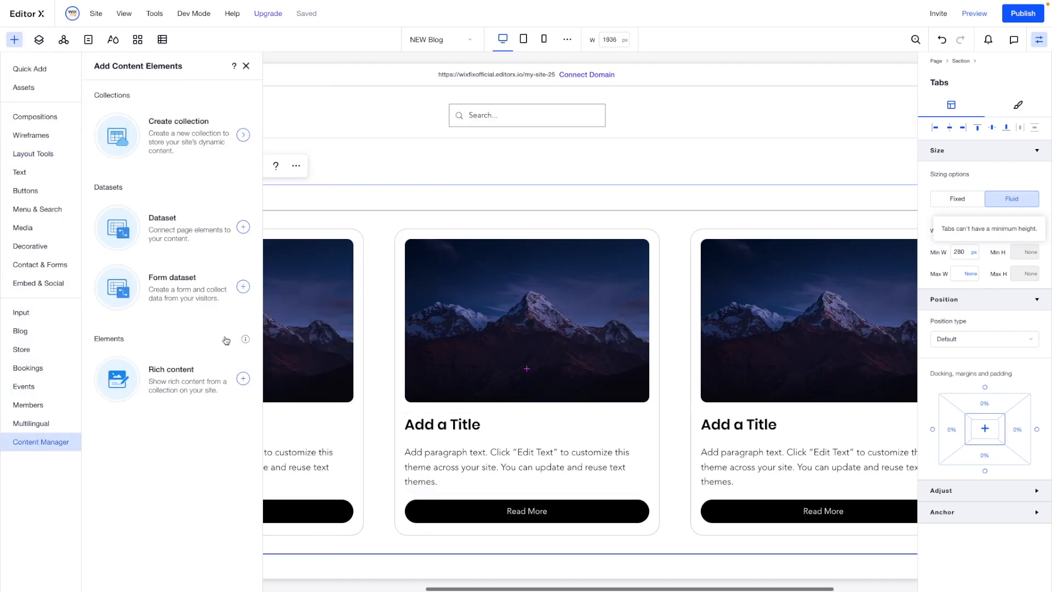
left_click(175, 228)
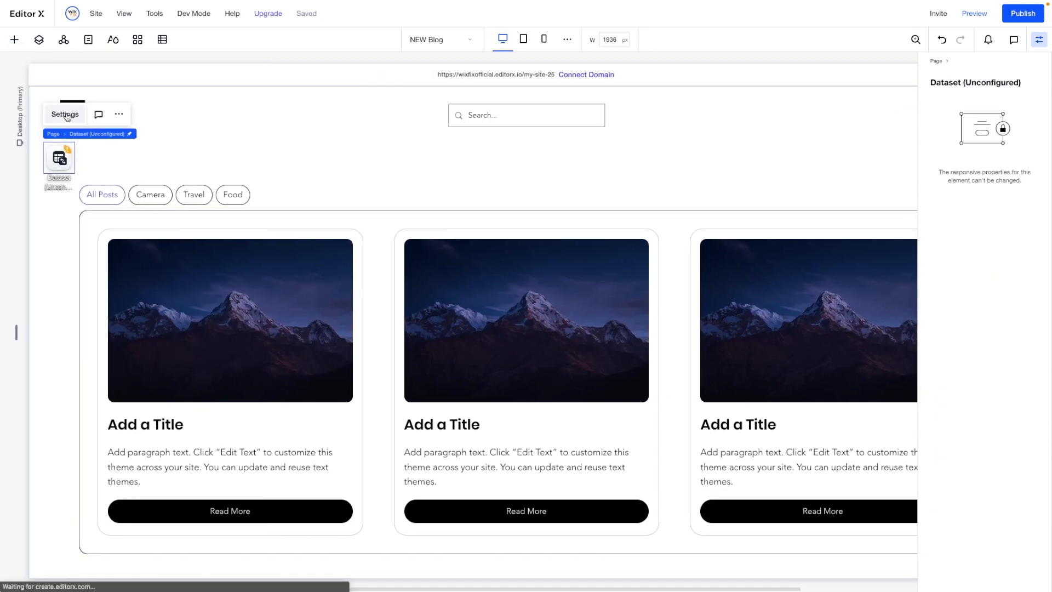
Connect the new dataset to the blog's Posts collection and name the dataset All Posts
left_click(65, 114)
scroll(128, 327, "down", 5)
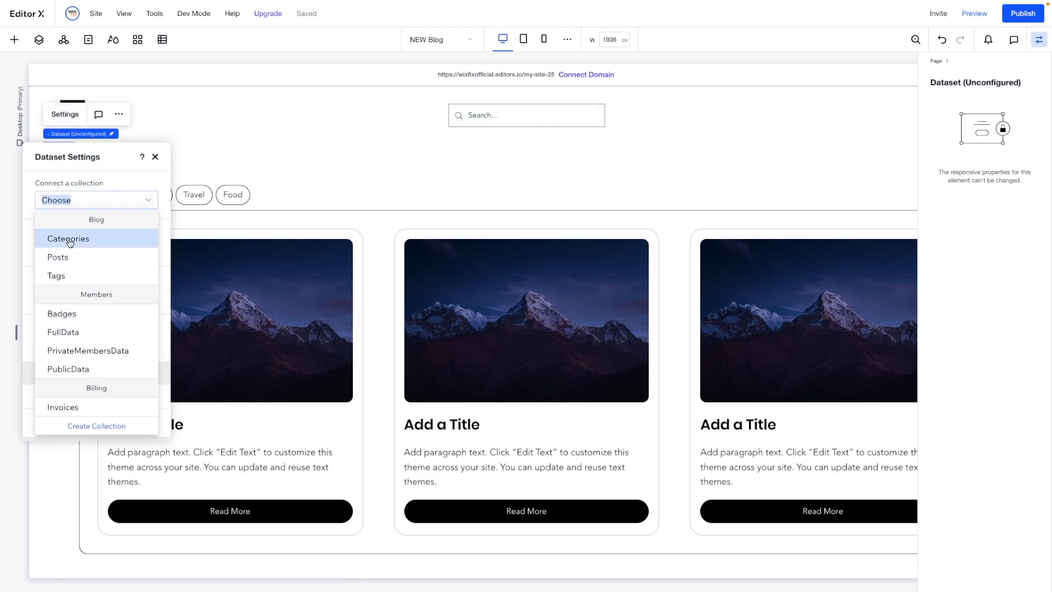
left_click(66, 257)
type("All")
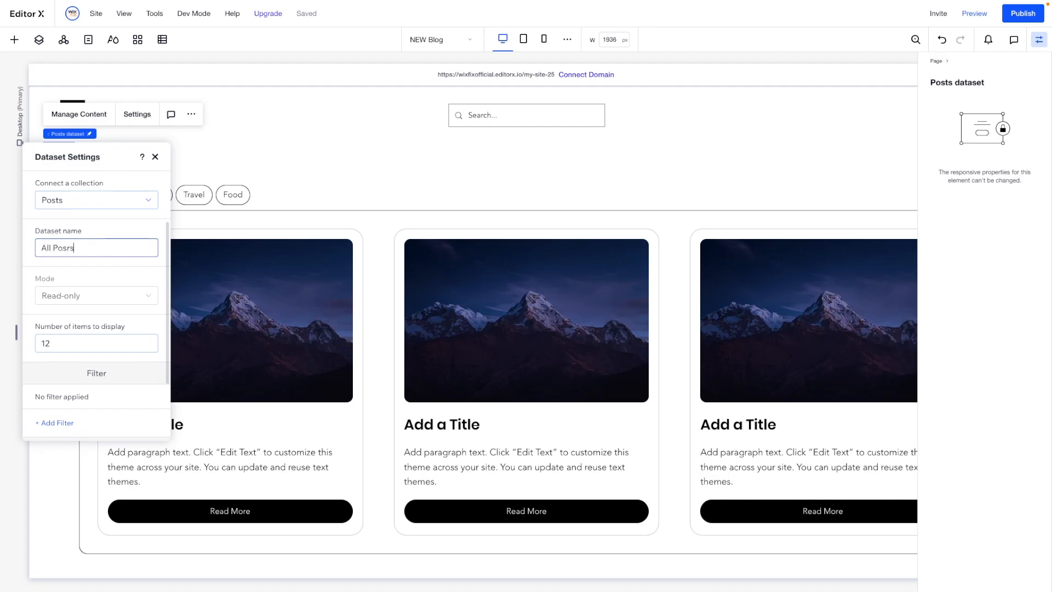
type(" Posts")
left_click(324, 167)
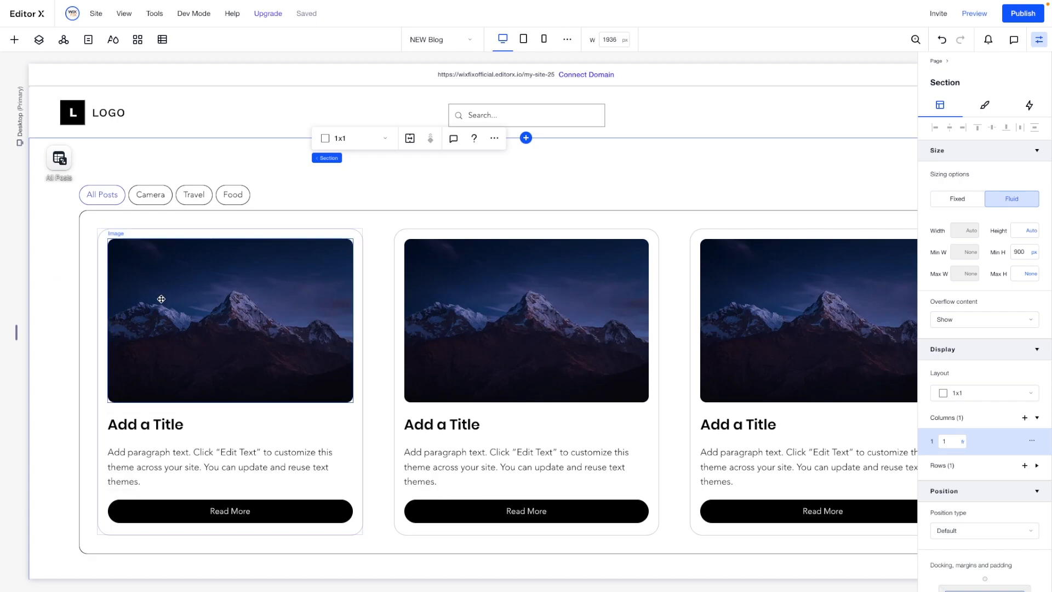
Connect the repeater card's image source to Cover Image (Image) in the All Posts dataset
left_click(182, 308)
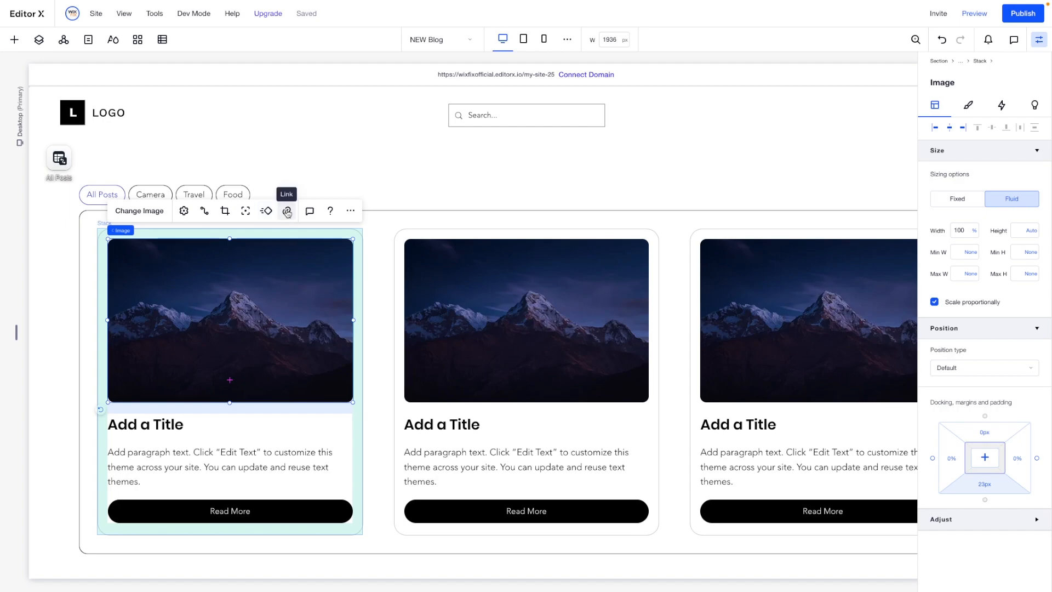
left_click(205, 212)
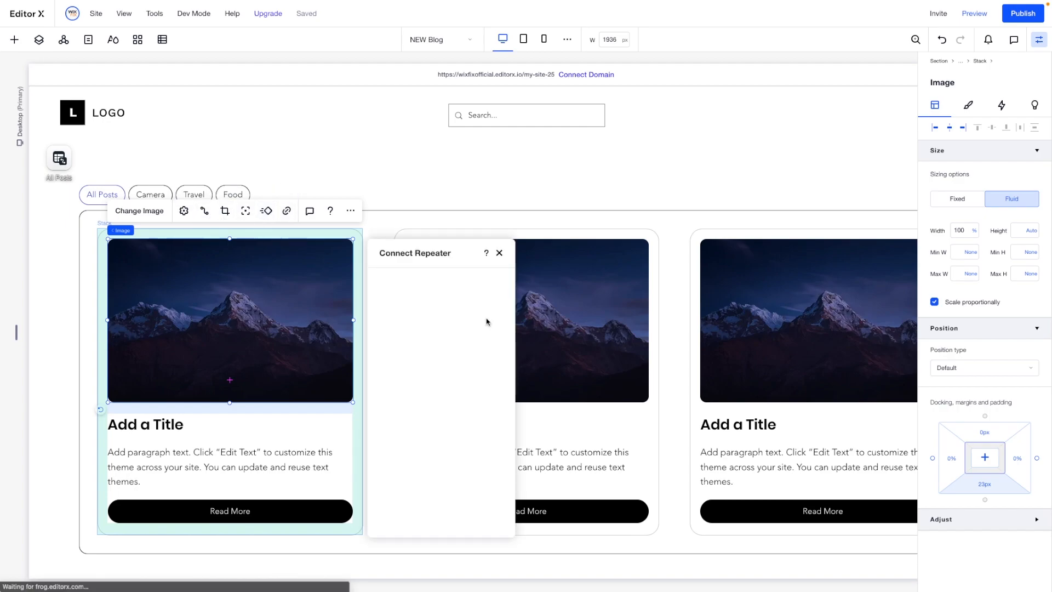
left_click(403, 386)
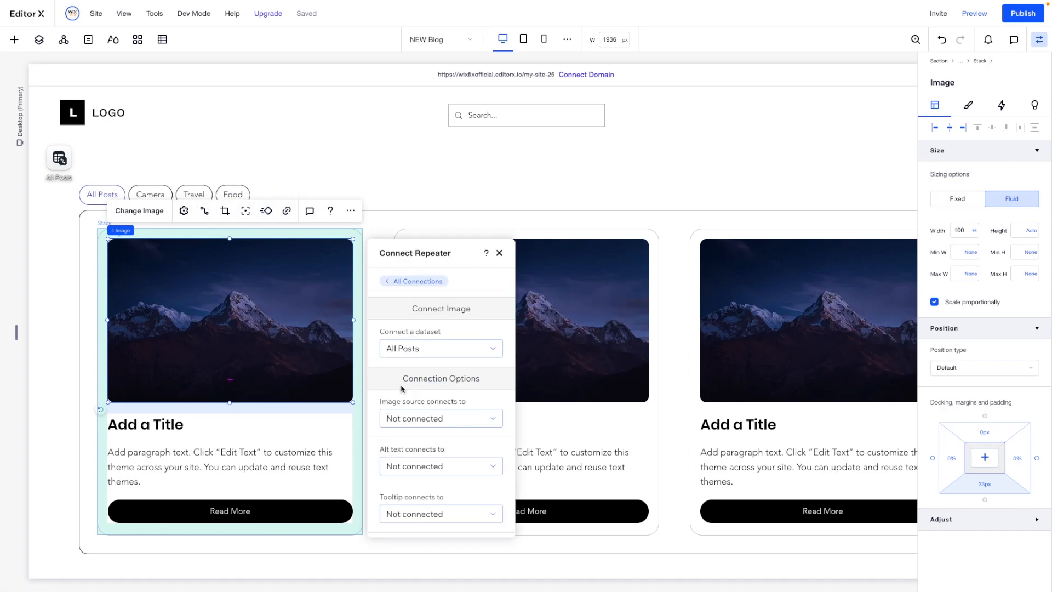
left_click(427, 418)
left_click(430, 493)
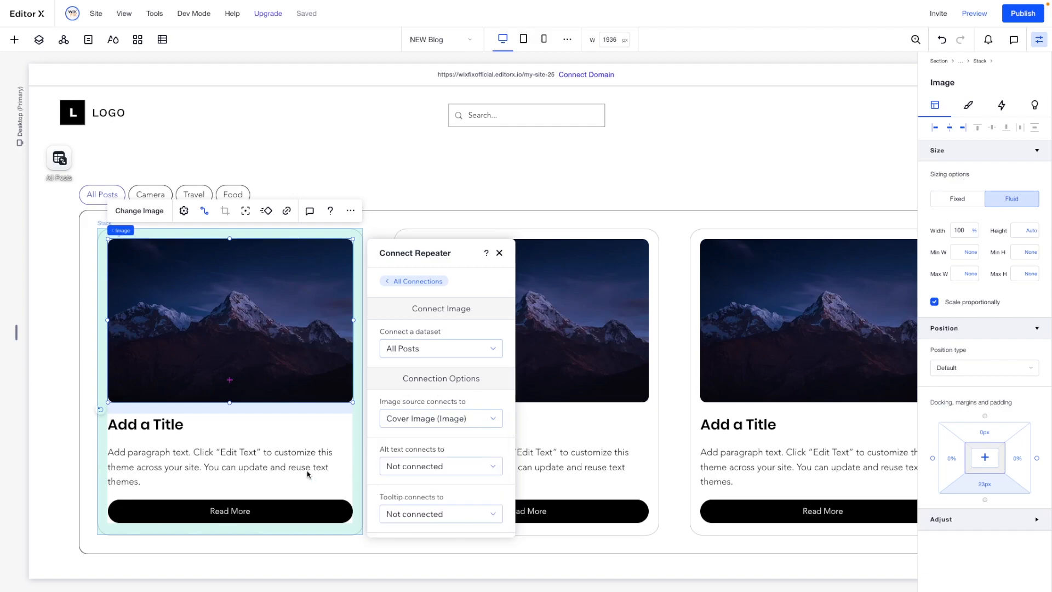
Connect the card's title to Title (Text) and its paragraph to the main category description in the All Posts dataset
left_click(247, 425)
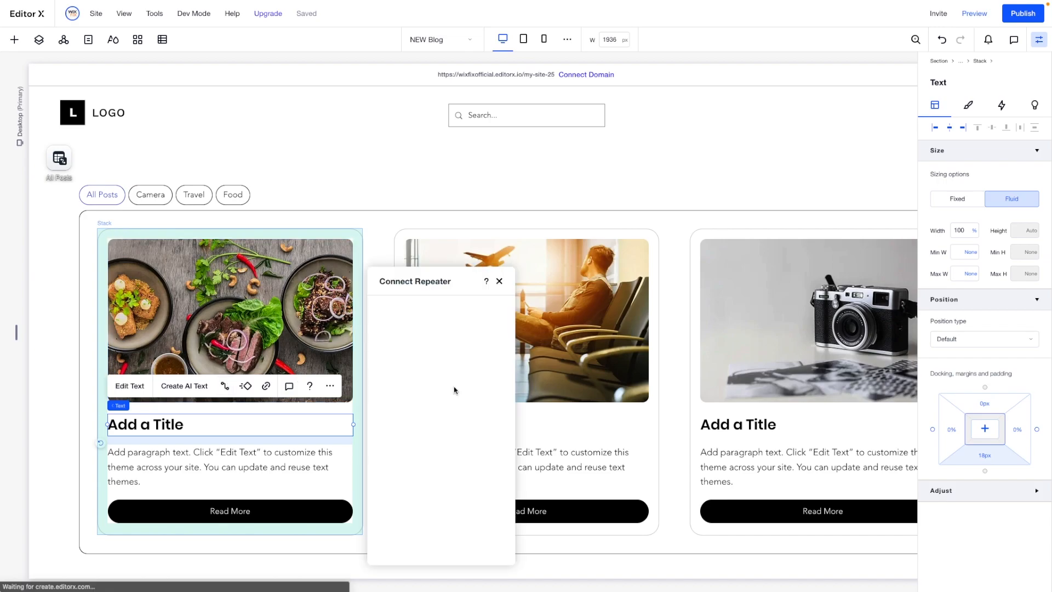
scroll(454, 390, "down", 2)
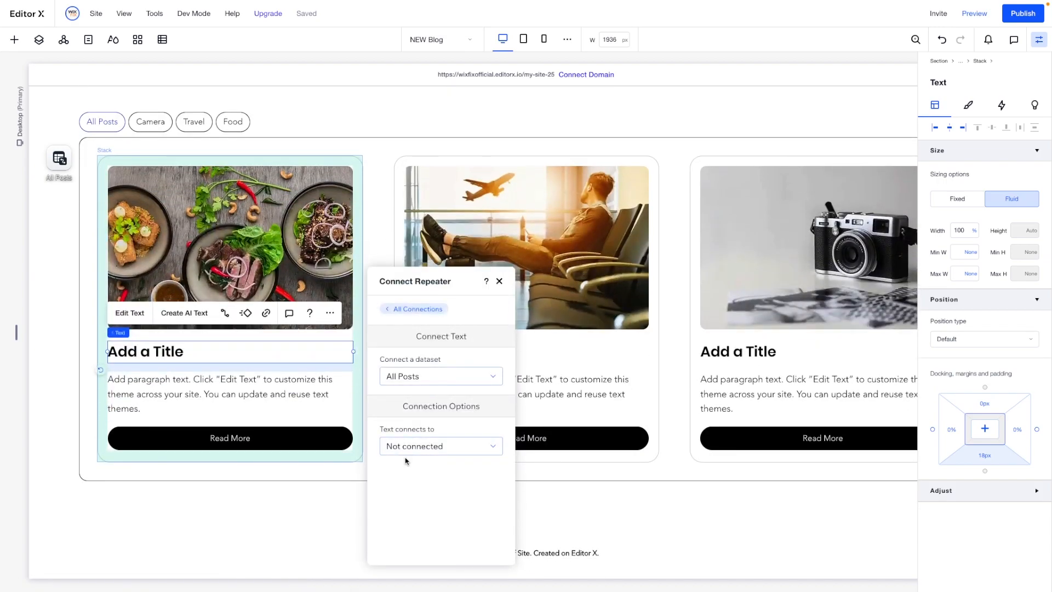
left_click(398, 453)
left_click(417, 484)
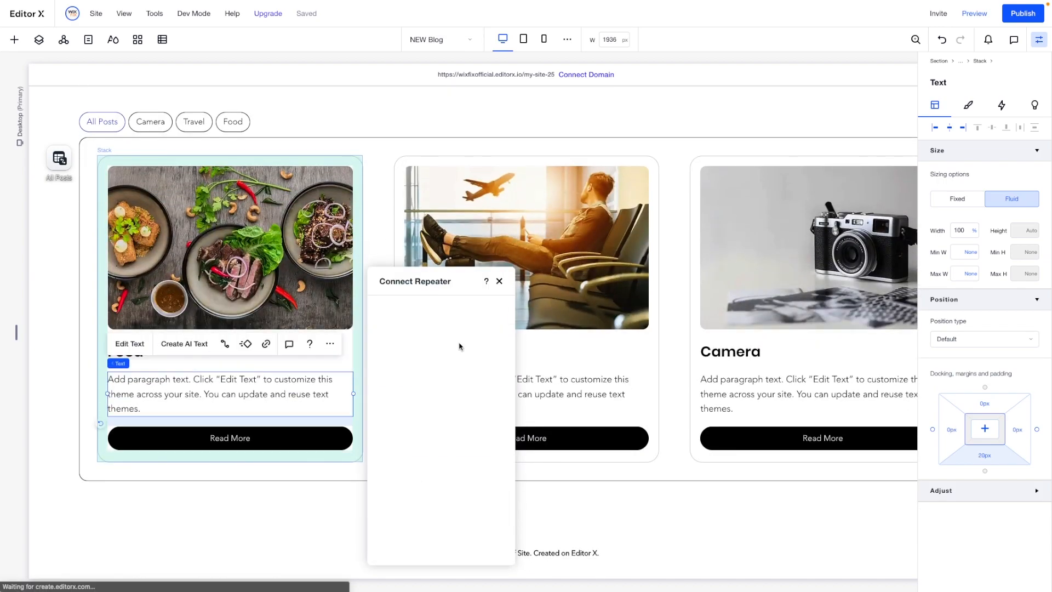
left_click(441, 446)
left_click(411, 500)
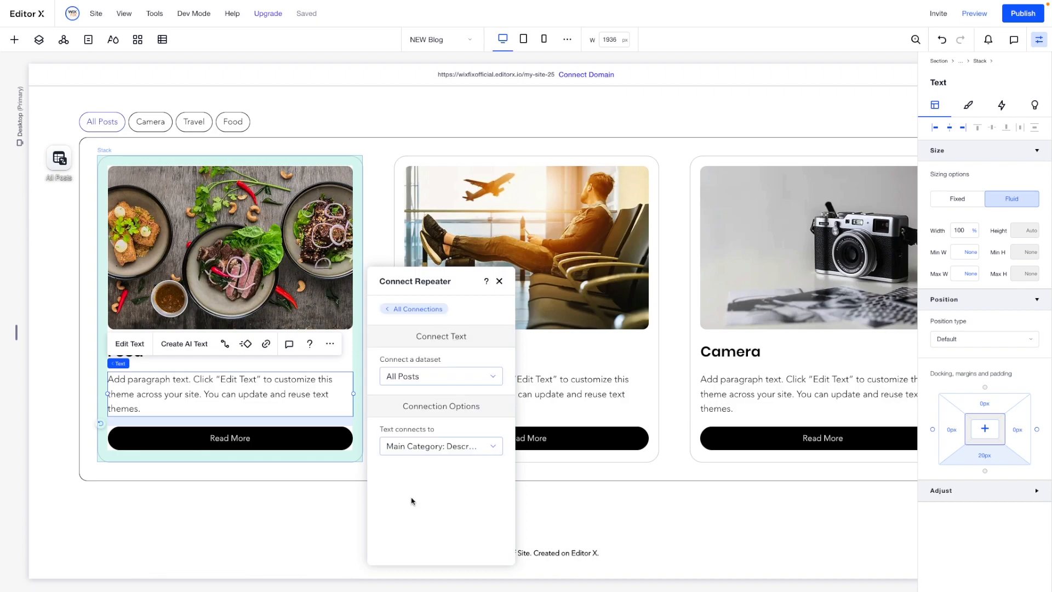
Try connecting the Read More button's click action to Post Page URL (URL) in the All Posts dataset
left_click(337, 441)
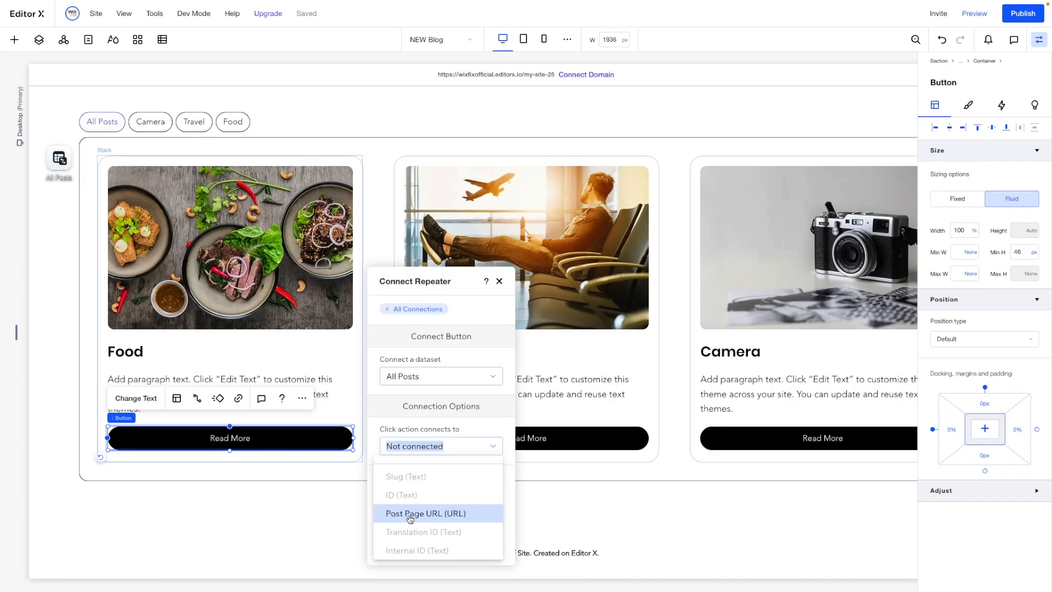
left_click(420, 514)
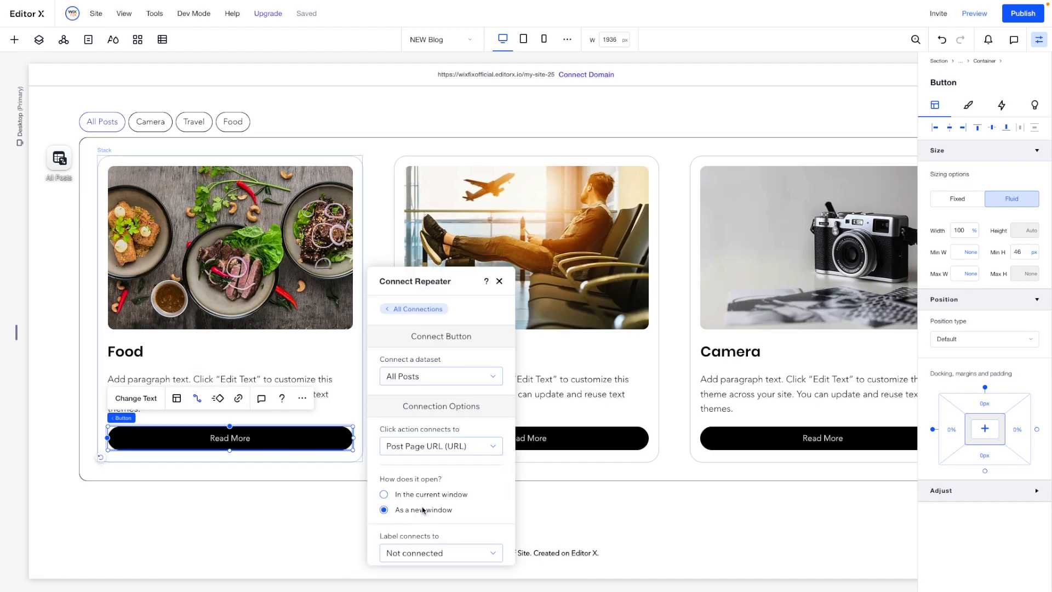
left_click(418, 450)
scroll(427, 472, "up", 5)
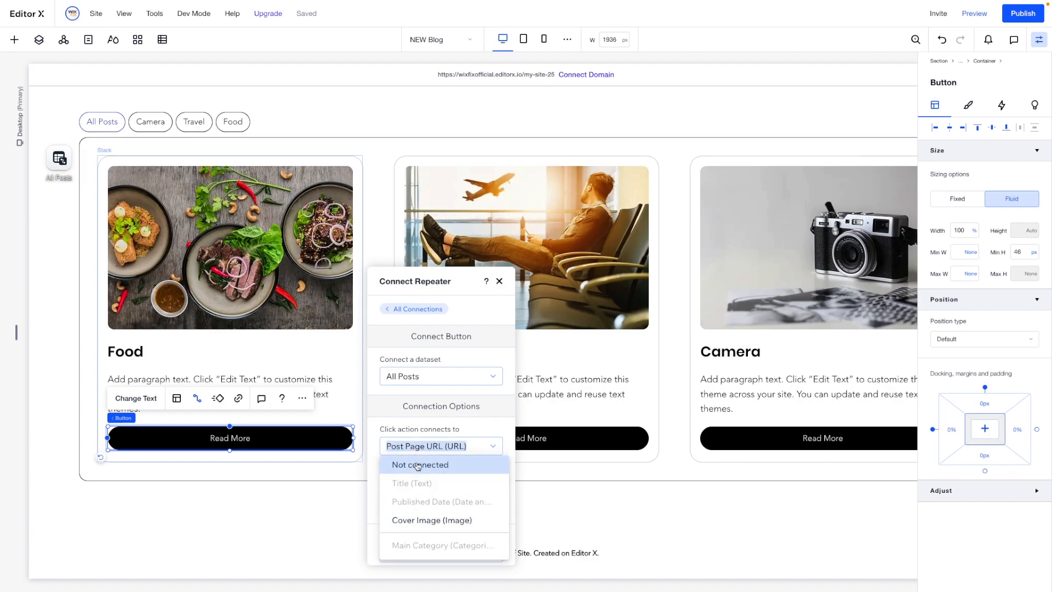
left_click(418, 465)
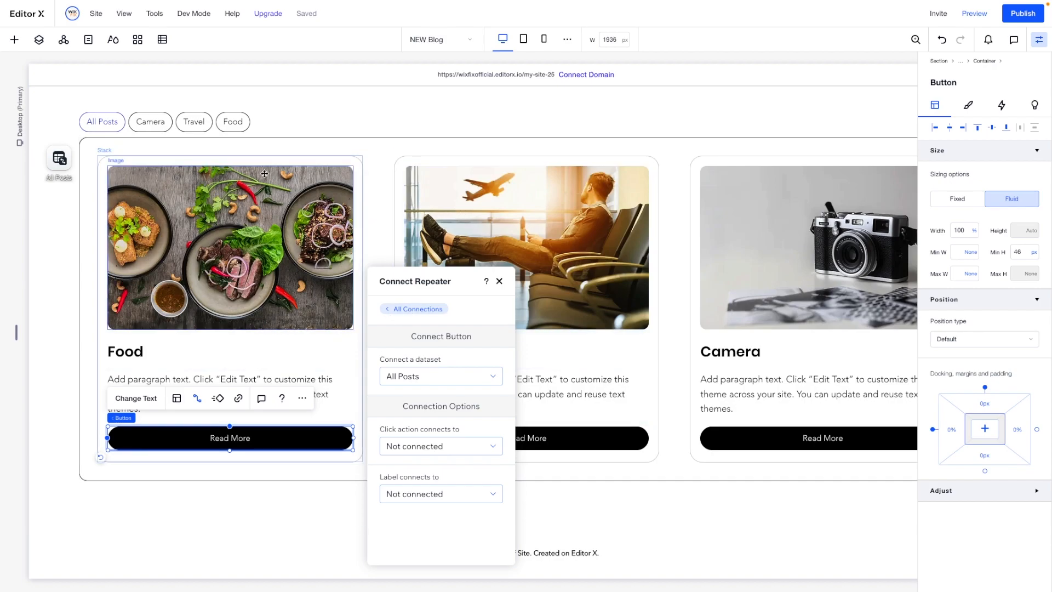
Switch to the Camera tab, add a new dataset, and open its settings with it placed below the All Posts dataset
left_click(58, 162)
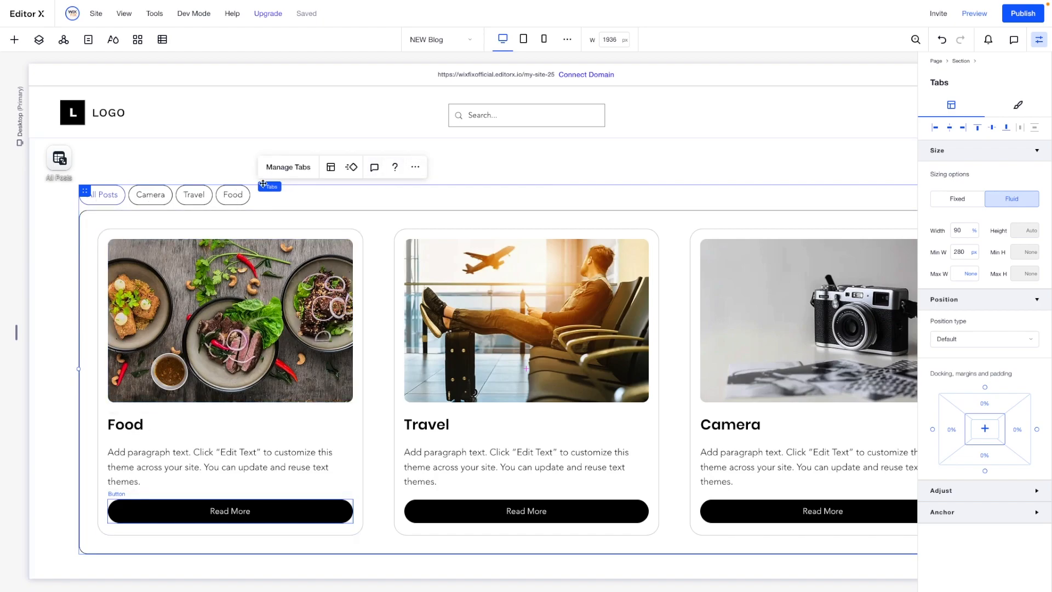
left_click(291, 171)
left_click(88, 253)
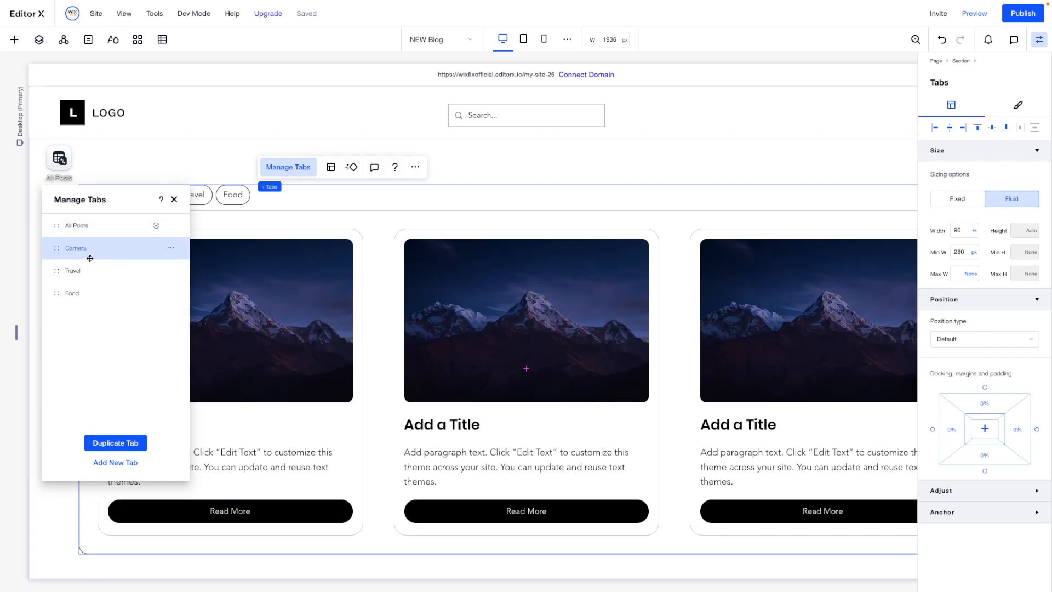
left_click(14, 40)
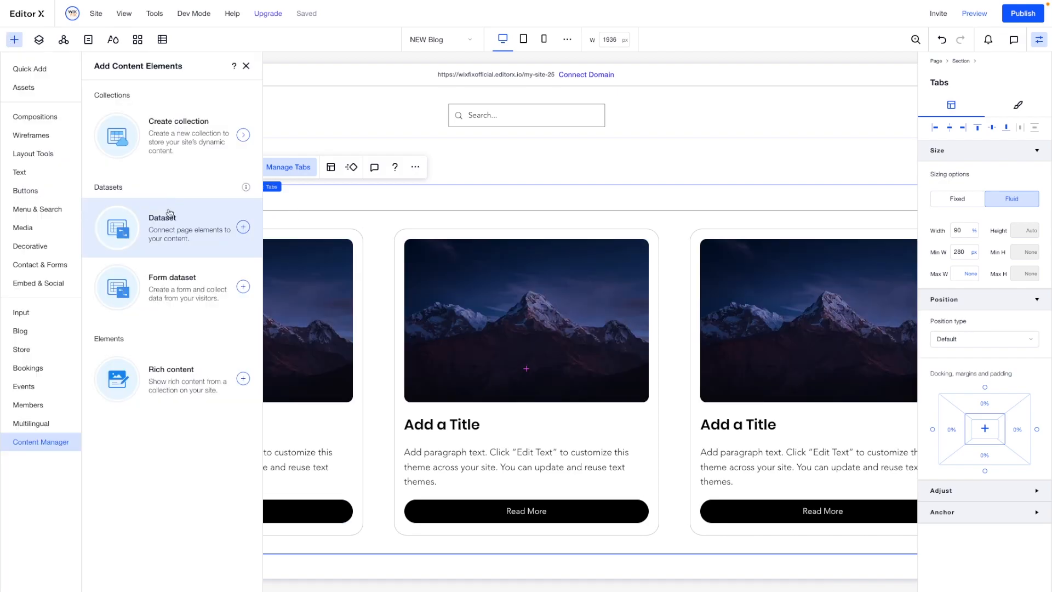
left_click(167, 225)
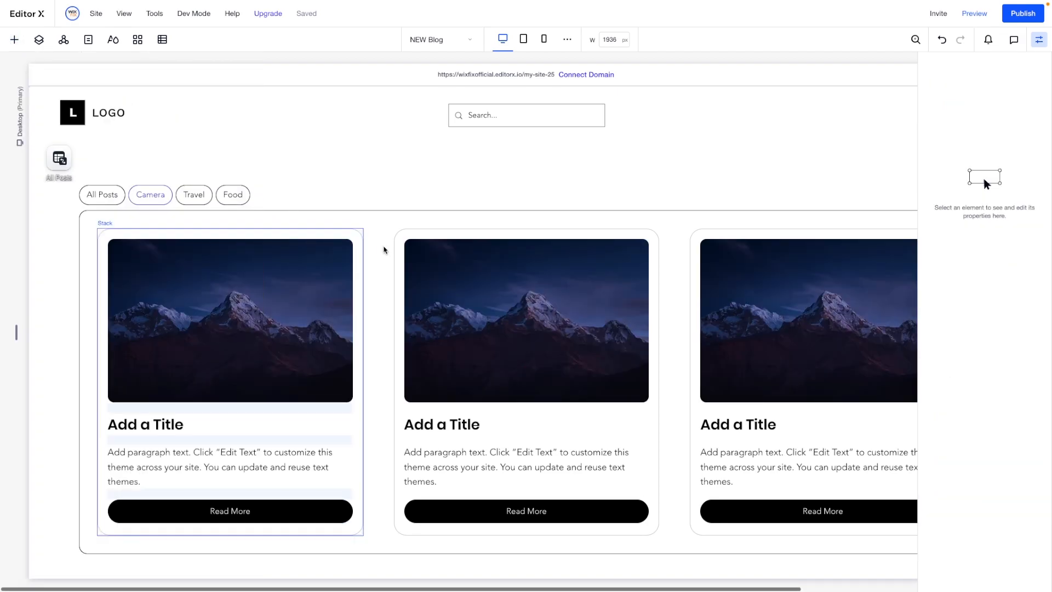
left_click_drag(69, 167, 56, 223)
left_click(51, 180)
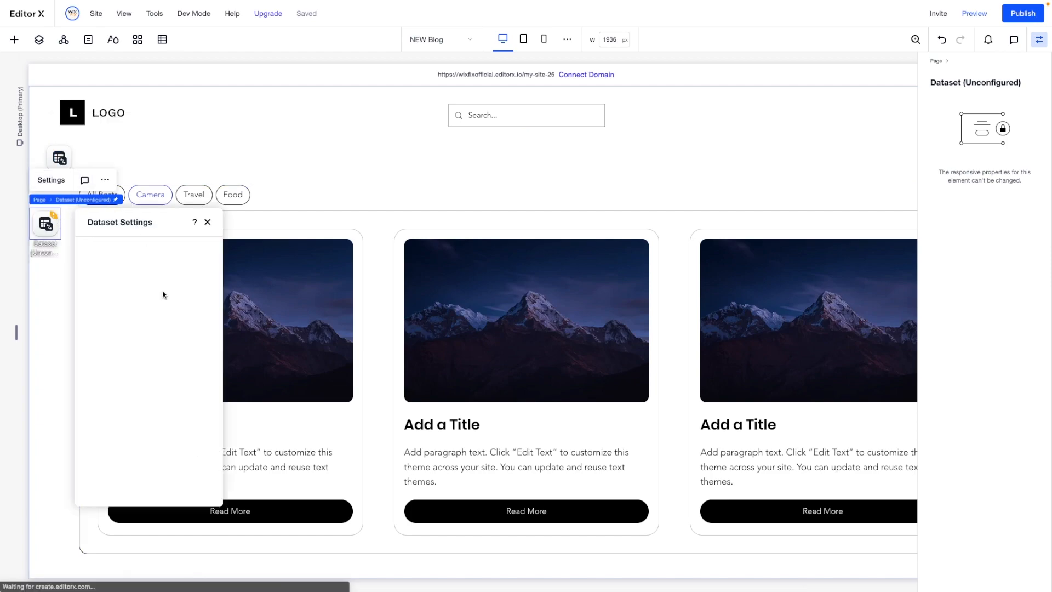
Connect the new dataset to the blog's Posts collection and name the dataset Camera
left_click(122, 268)
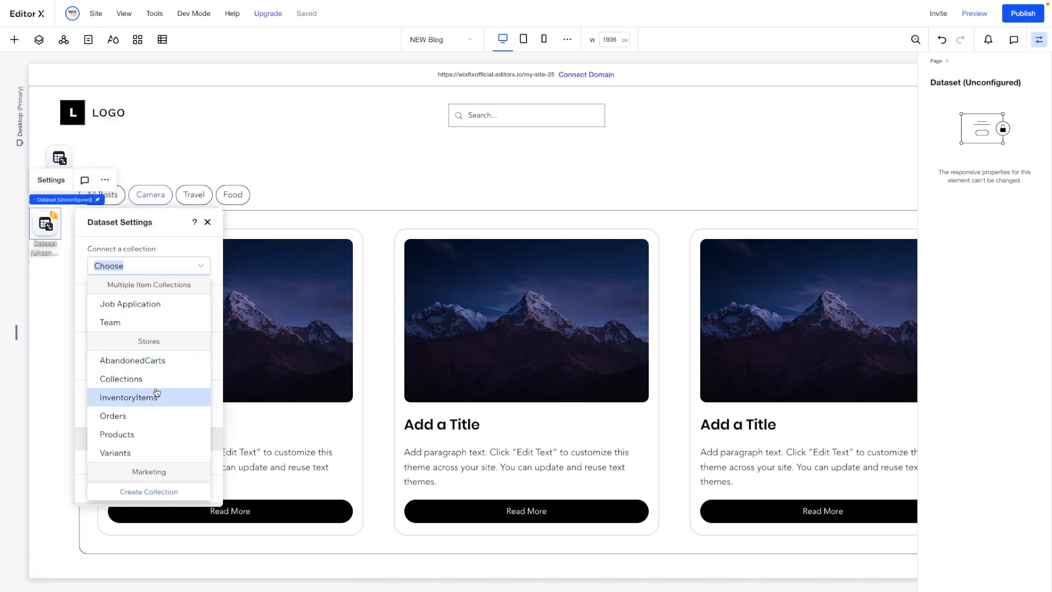
scroll(157, 393, "down", 5)
scroll(158, 395, "up", 3)
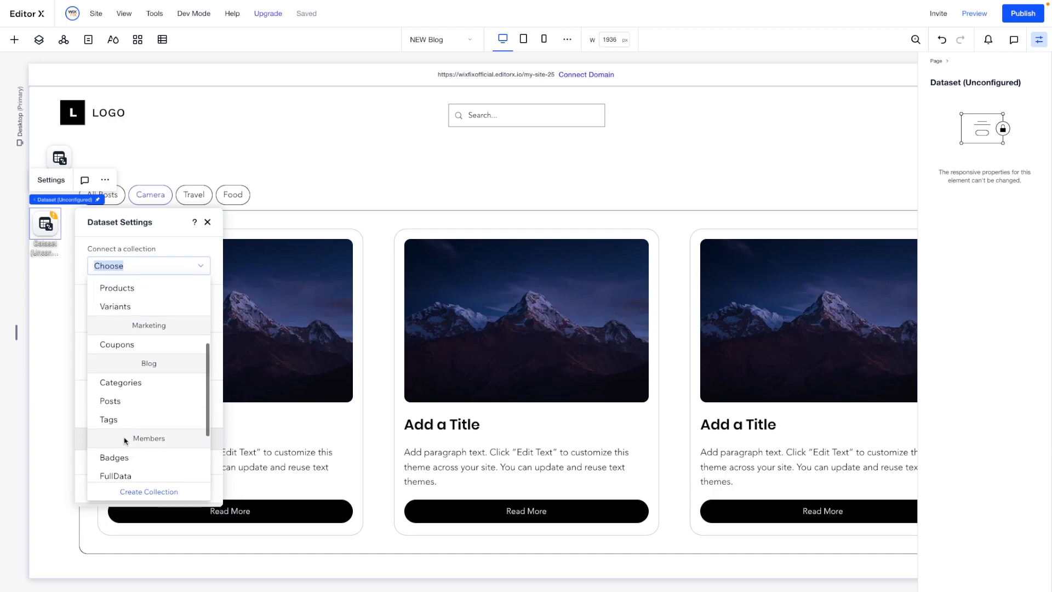
left_click(110, 401)
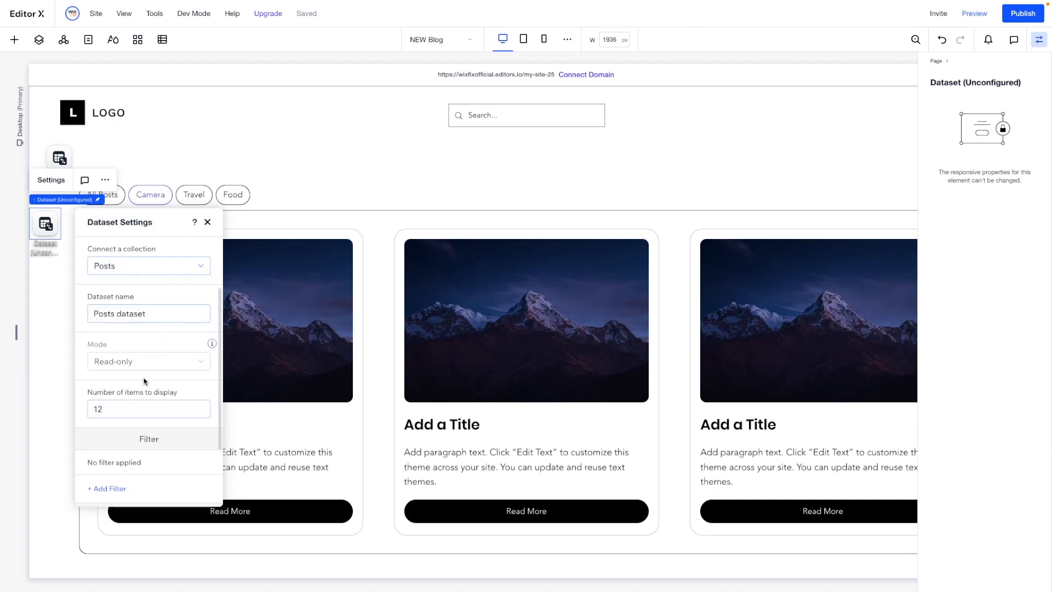
left_click(147, 313)
type("Camera")
Add a filter to the Camera dataset so that Categories includes Camera
left_click(167, 438)
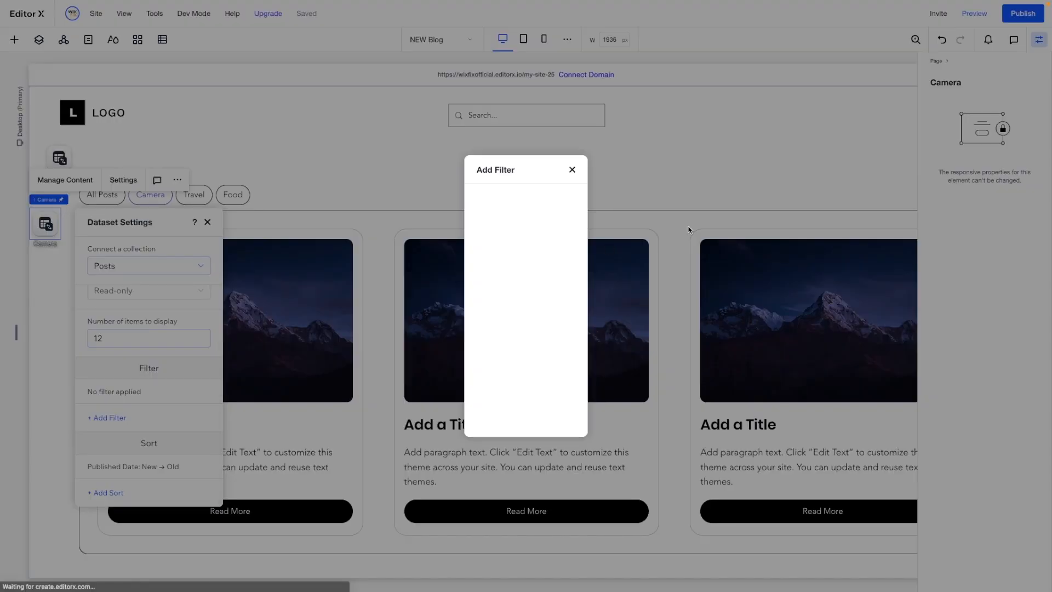
left_click(518, 214)
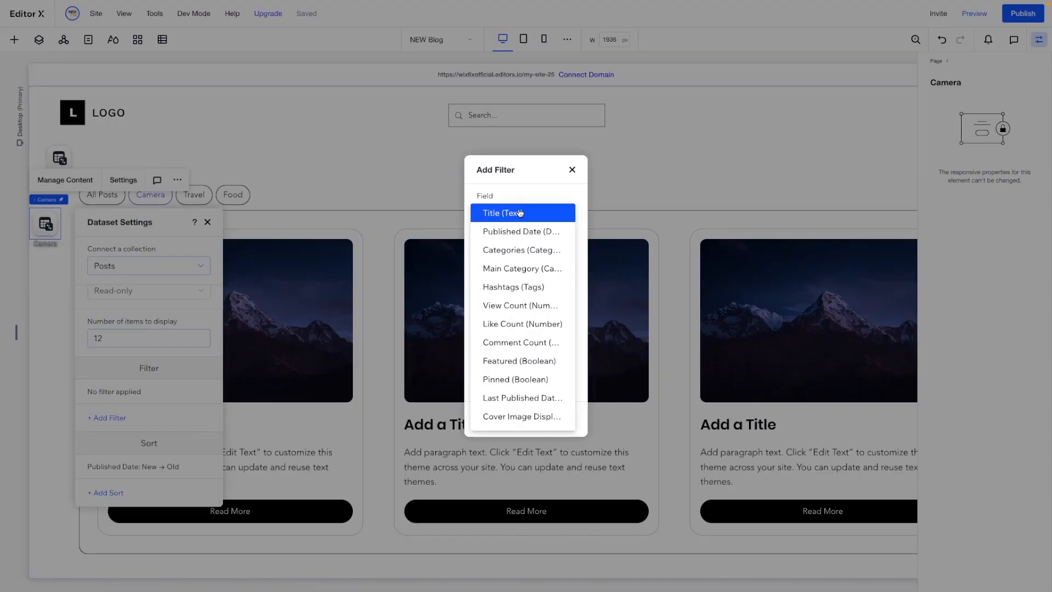
left_click(519, 264)
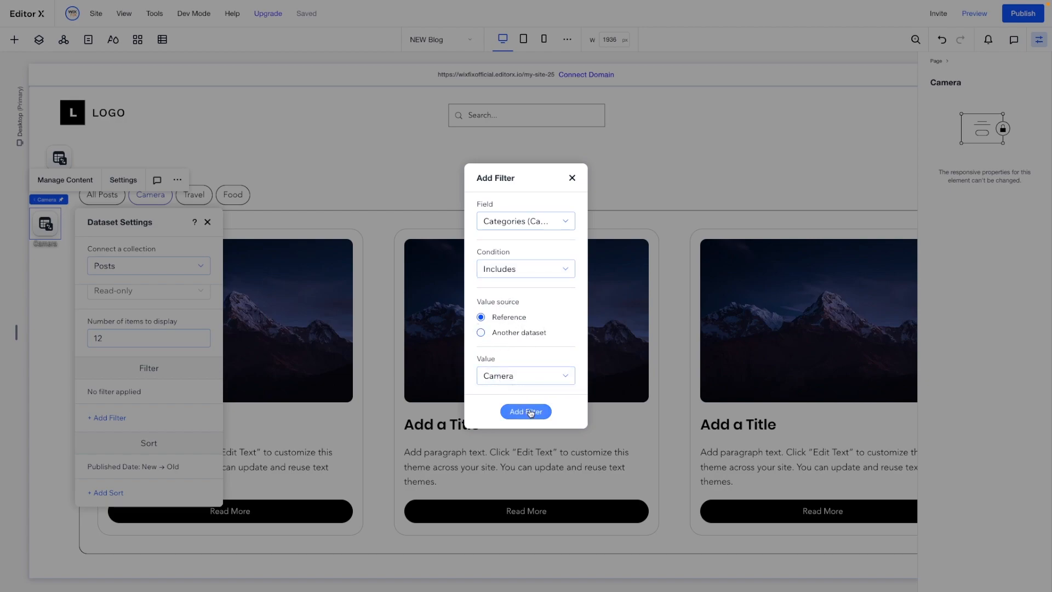
left_click(530, 411)
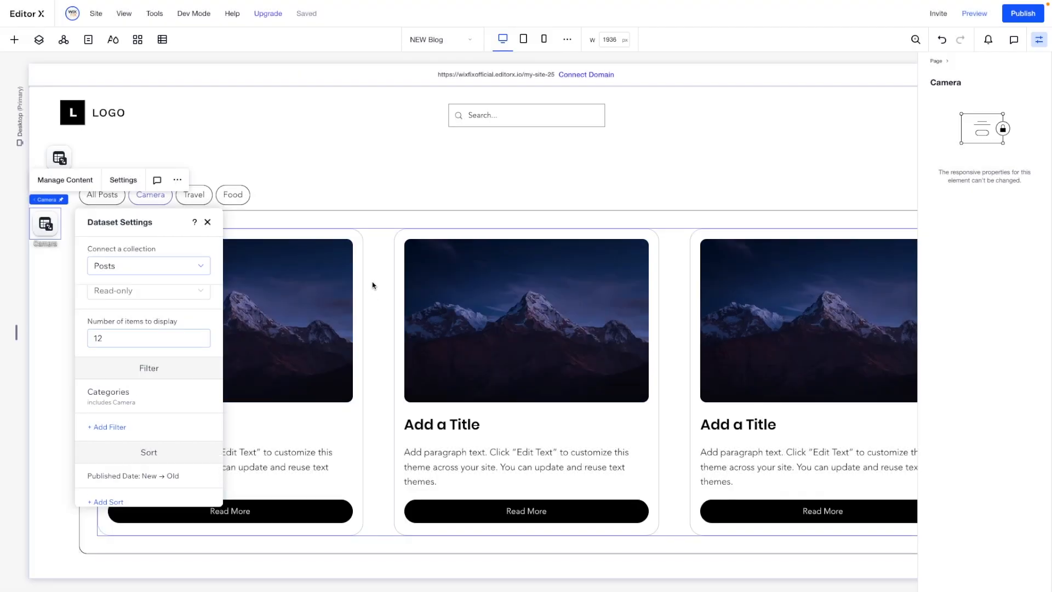
Connect the Camera tab card's image source to Cover Image (Image) in the Camera dataset
left_click(312, 277)
left_click(203, 212)
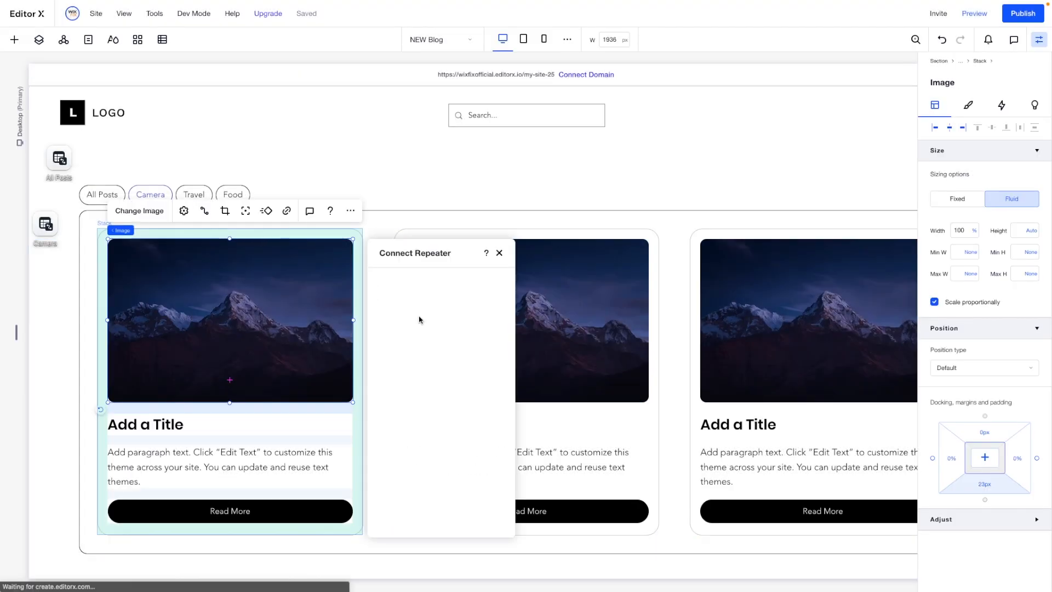
left_click(416, 351)
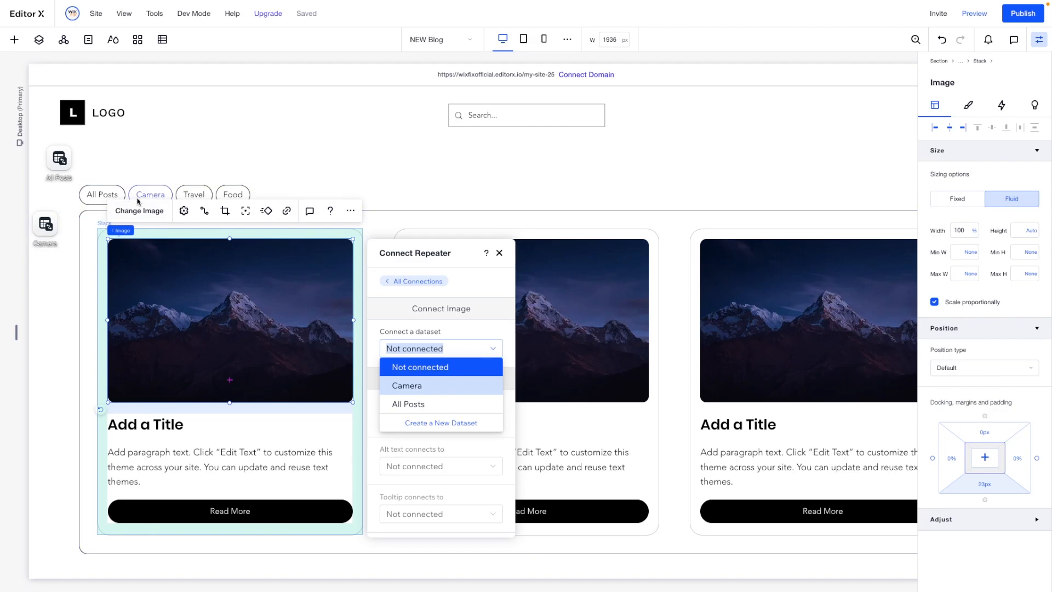
left_click(408, 384)
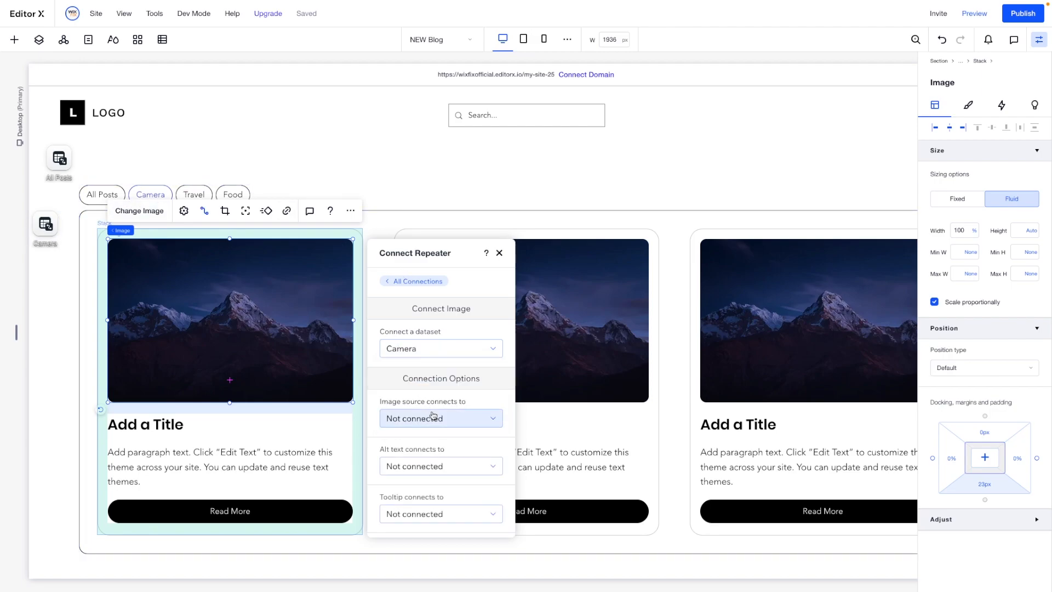
left_click(718, 419)
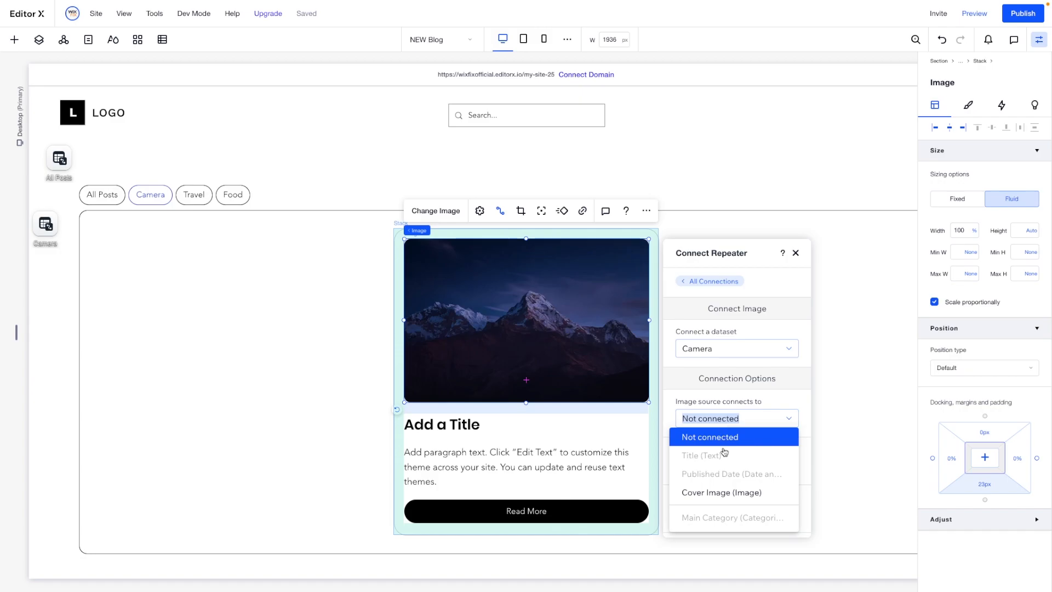
left_click(722, 492)
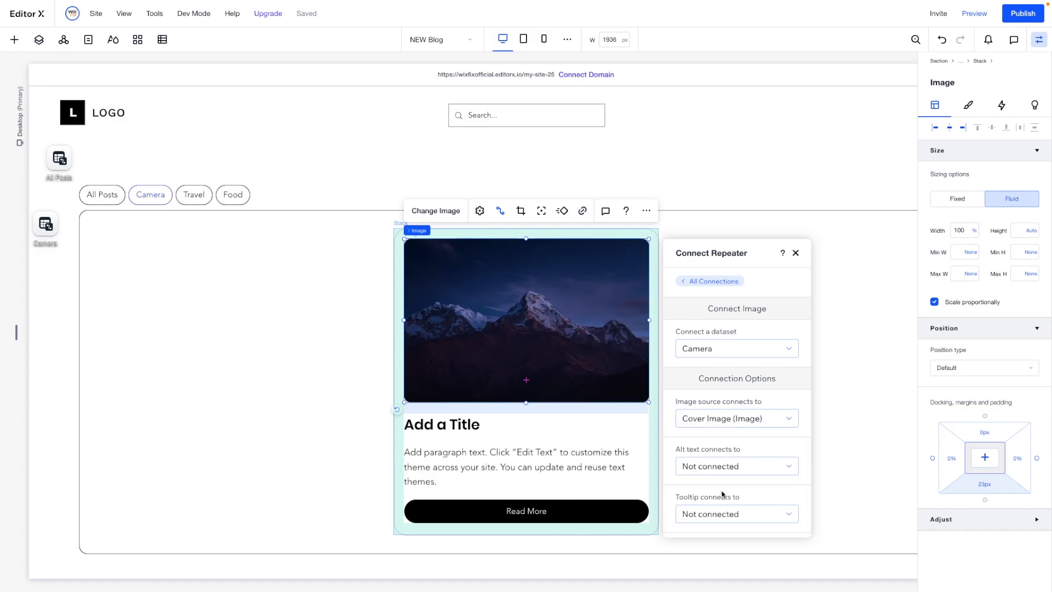
Connect the Camera tab card's title to Title (Text) in the Camera dataset
left_click(483, 436)
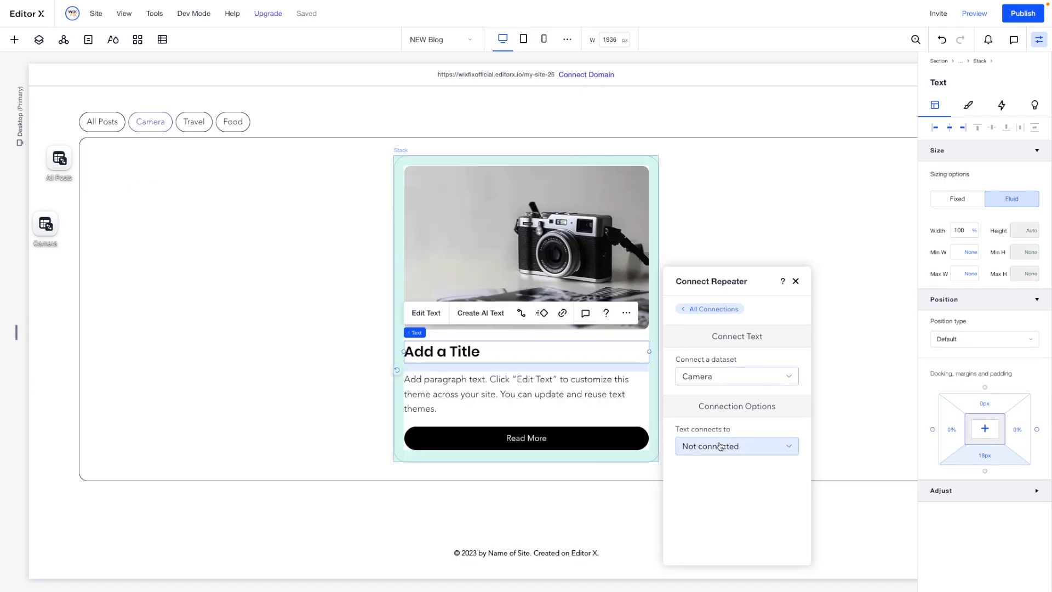
left_click(720, 446)
scroll(734, 492, "down", 3)
scroll(729, 485, "up", 3)
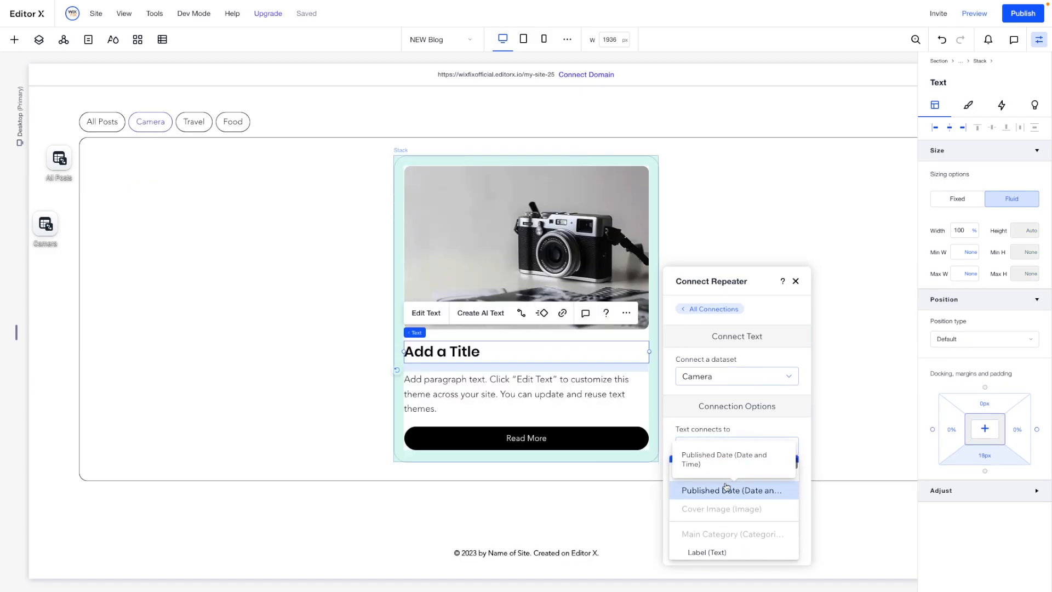
left_click(719, 472)
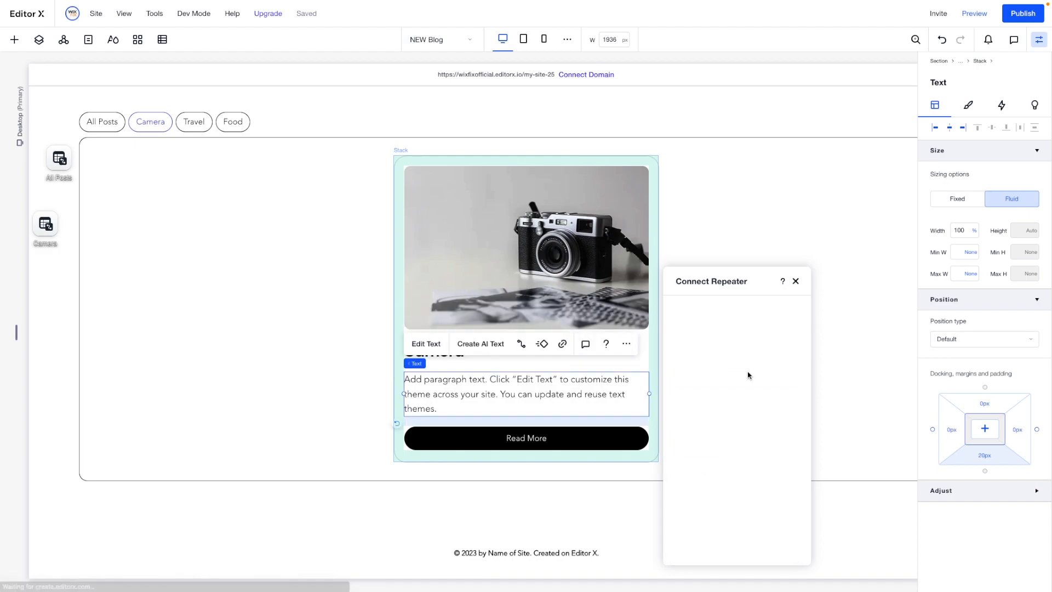
left_click(710, 439)
scroll(728, 505, "down", 5)
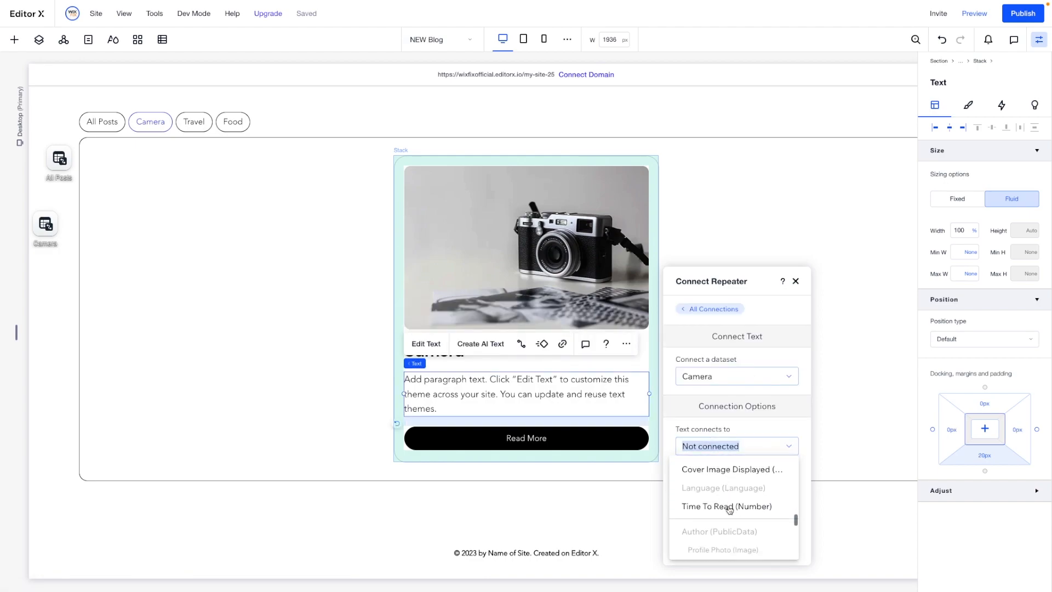
left_click(446, 441)
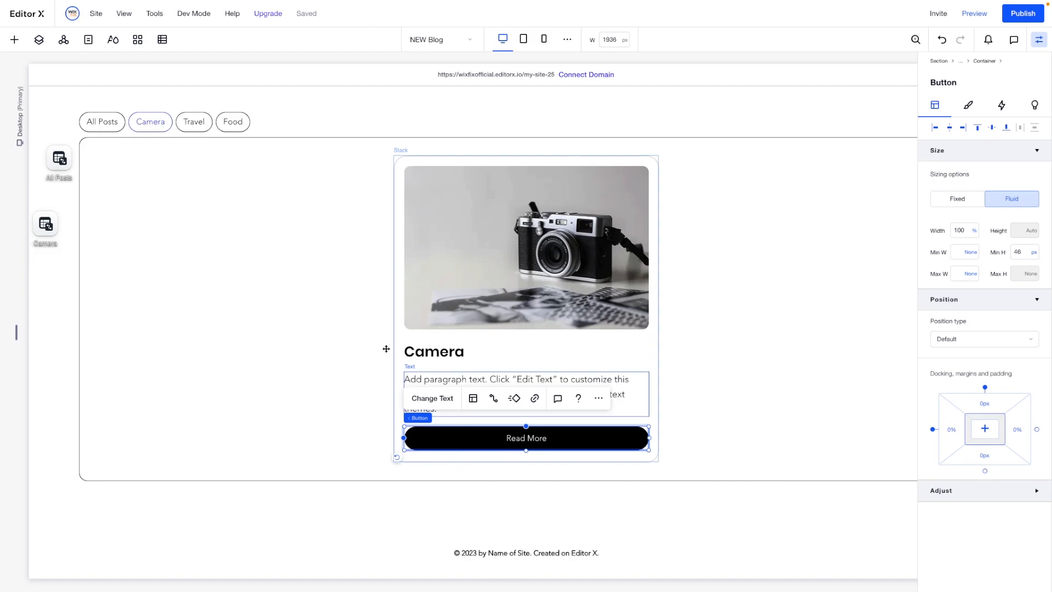
Switch to the Travel tab and add a new dataset below the Camera dataset
left_click(193, 122)
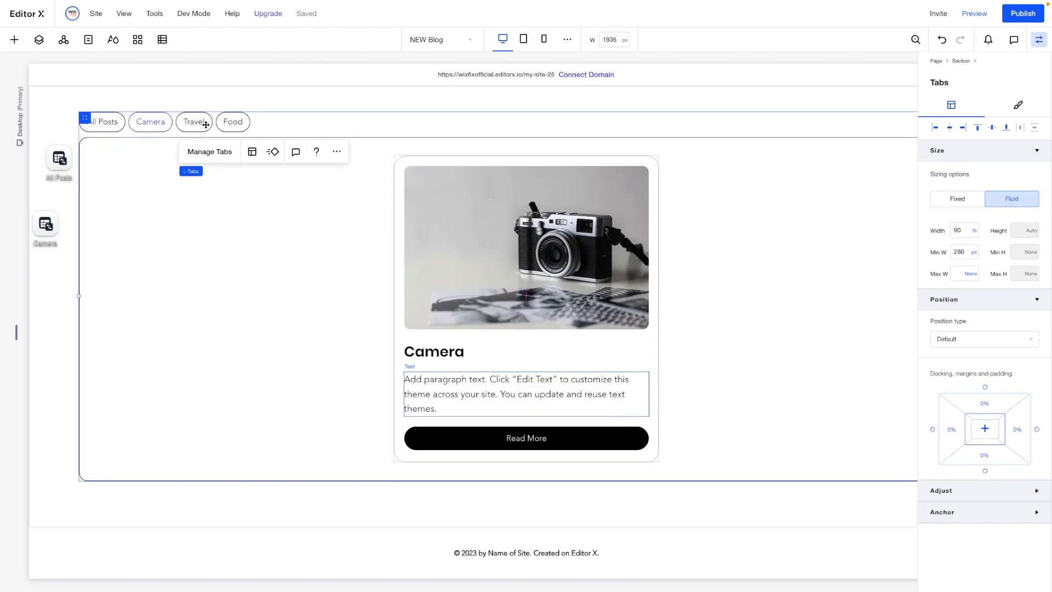
left_click(210, 152)
left_click(114, 196)
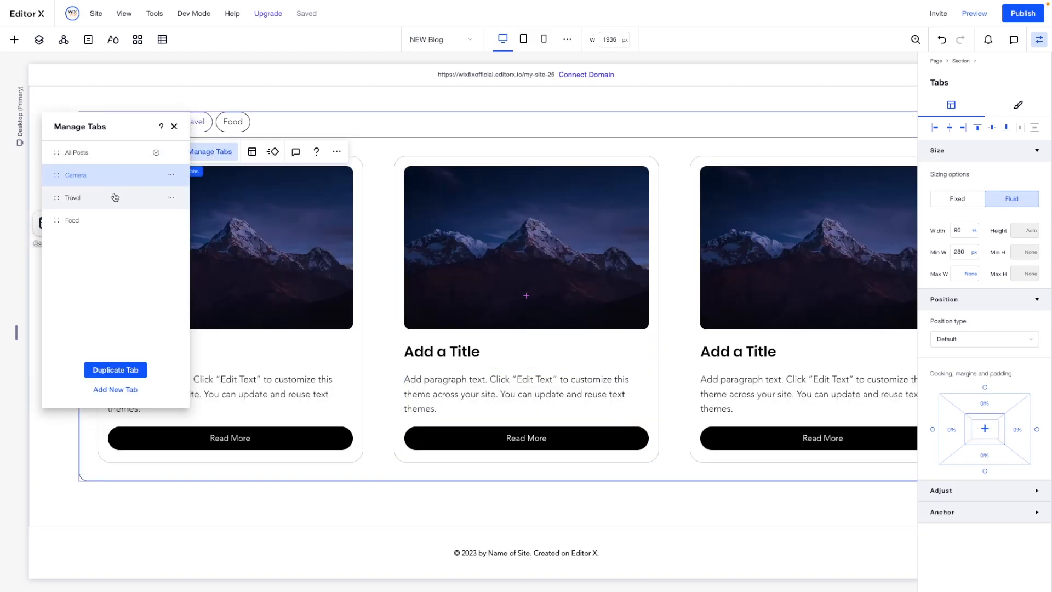
left_click(14, 39)
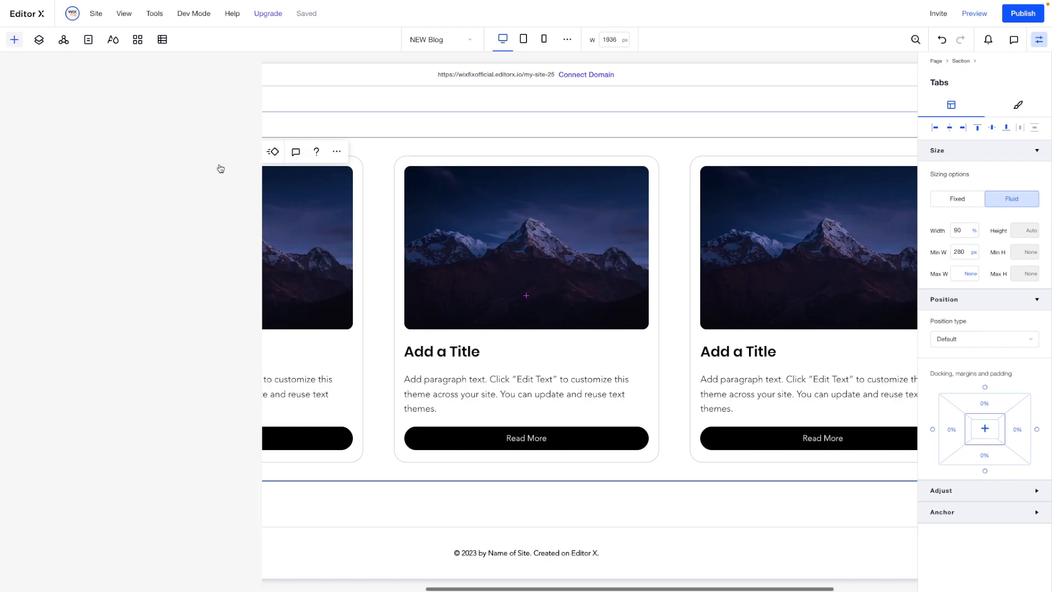
left_click(175, 241)
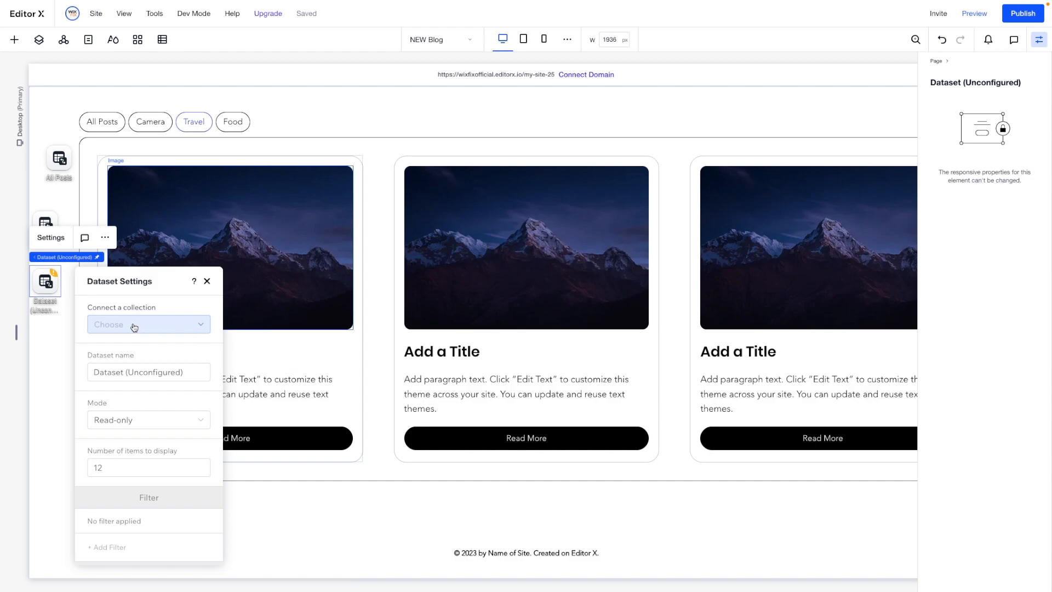
Connect the newest dataset to the blog's Posts collection and name it Travel
left_click(134, 324)
scroll(134, 457, "down", 5)
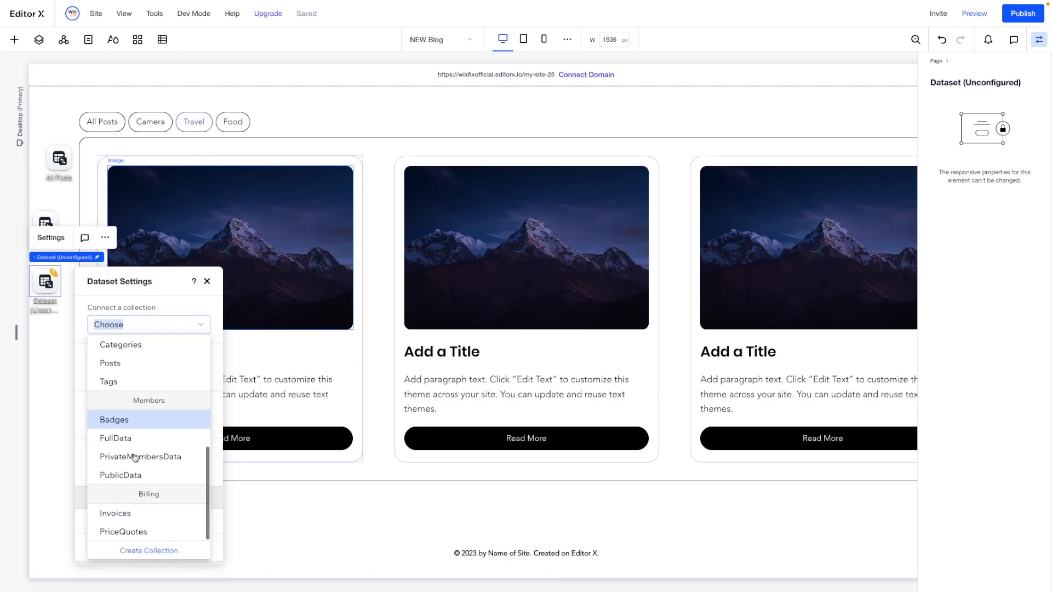
left_click(124, 362)
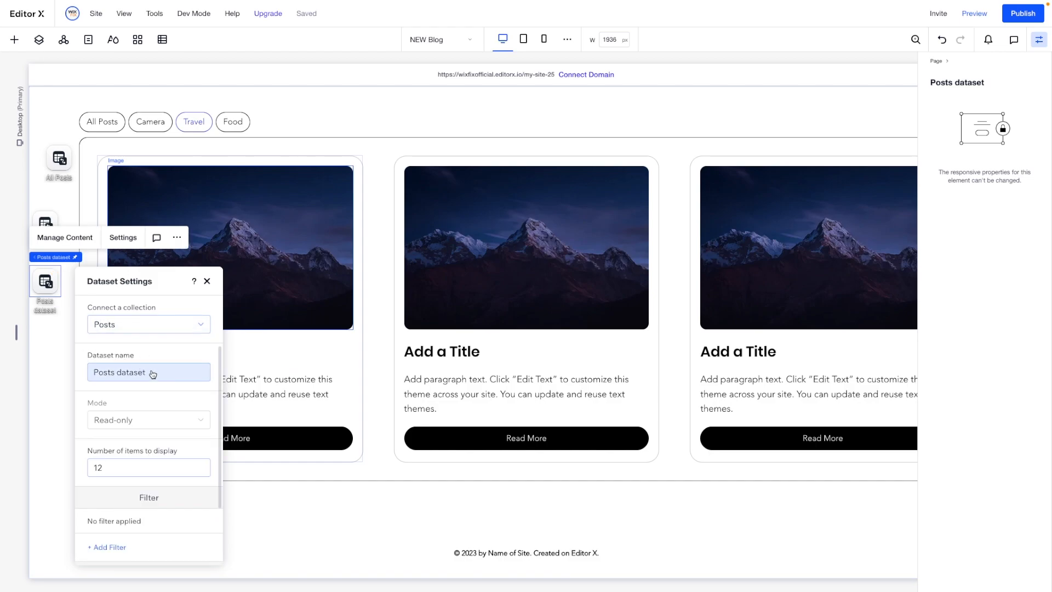
left_click(153, 374)
type("Travel")
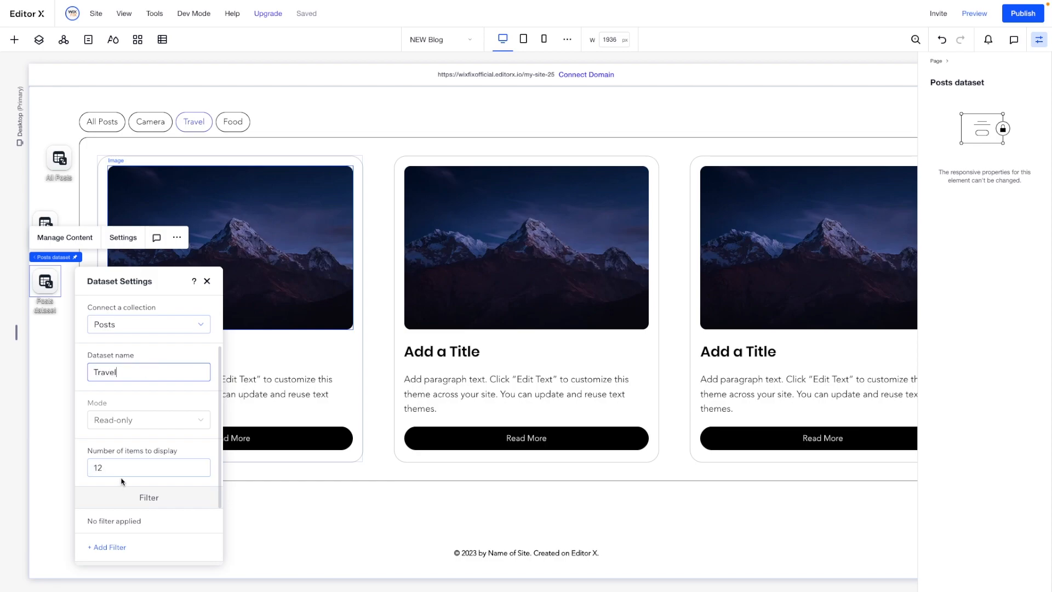
Add a filter to the Travel dataset so that Categories includes Travel
scroll(121, 481, "down", 1)
left_click(107, 522)
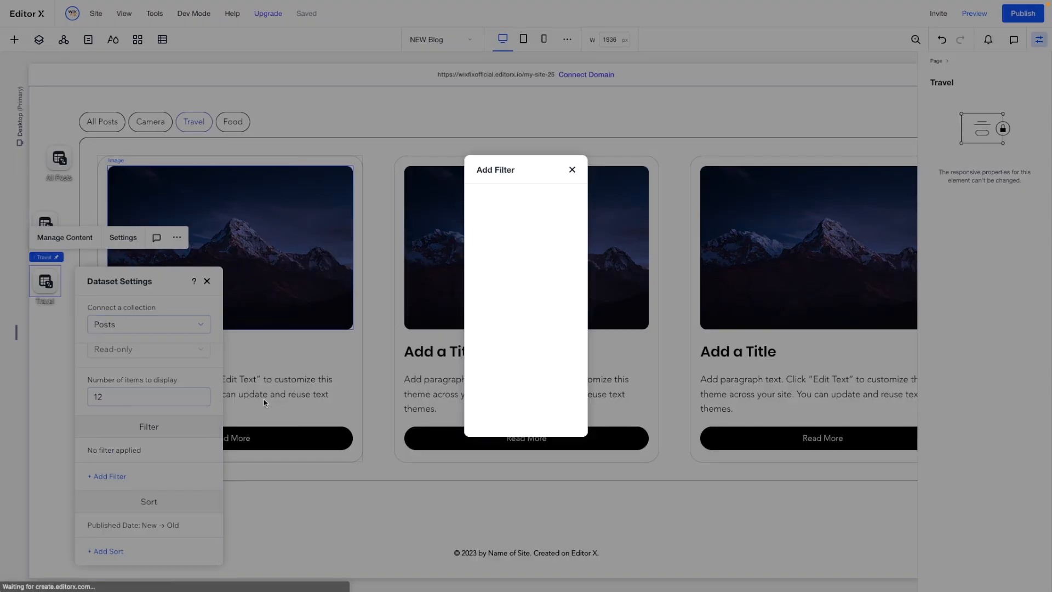
left_click(508, 219)
left_click(518, 246)
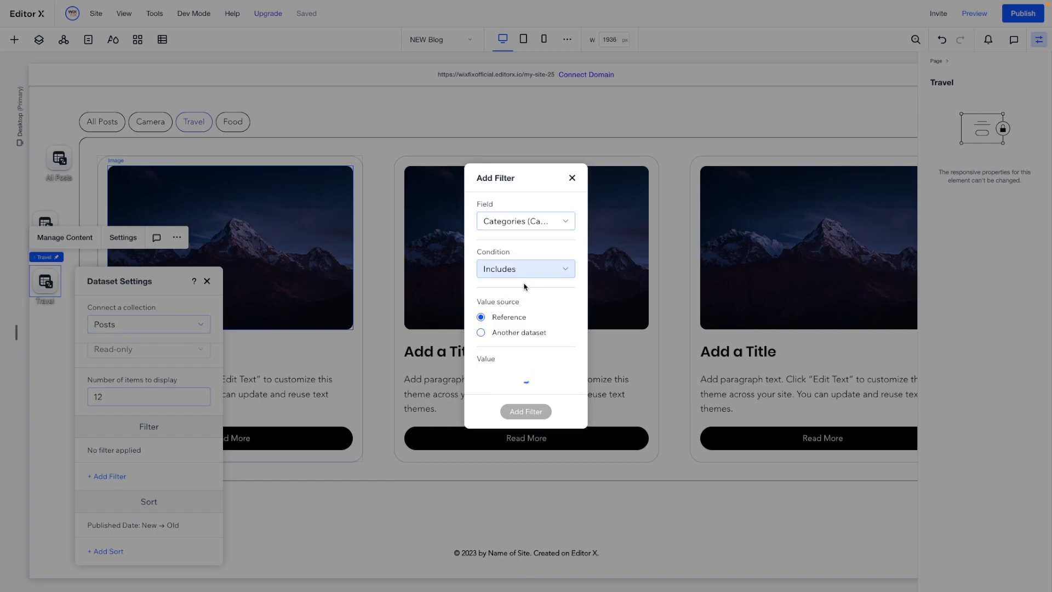
left_click(503, 376)
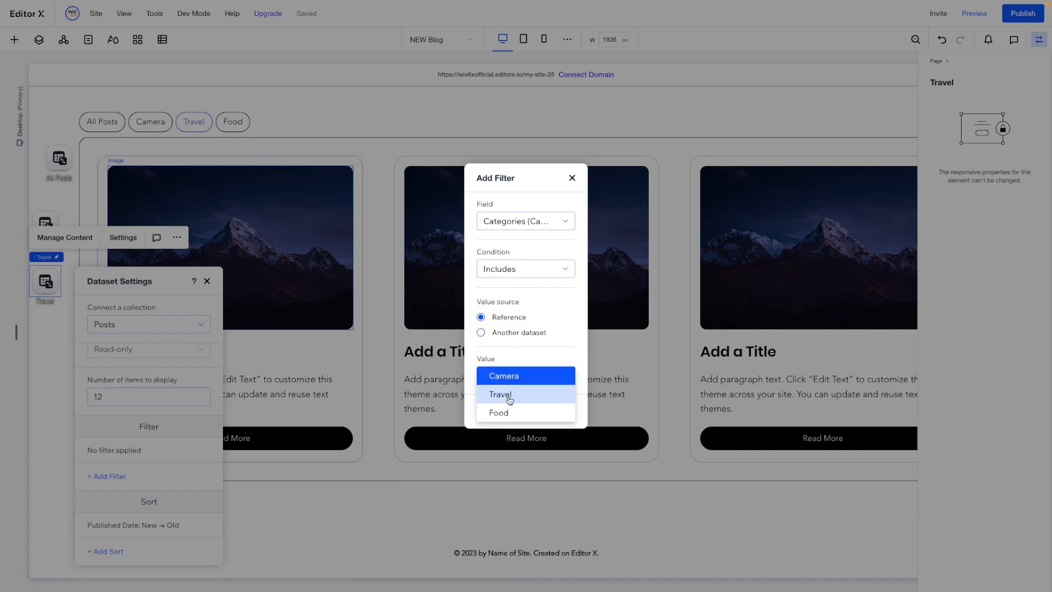
left_click(507, 392)
left_click(526, 411)
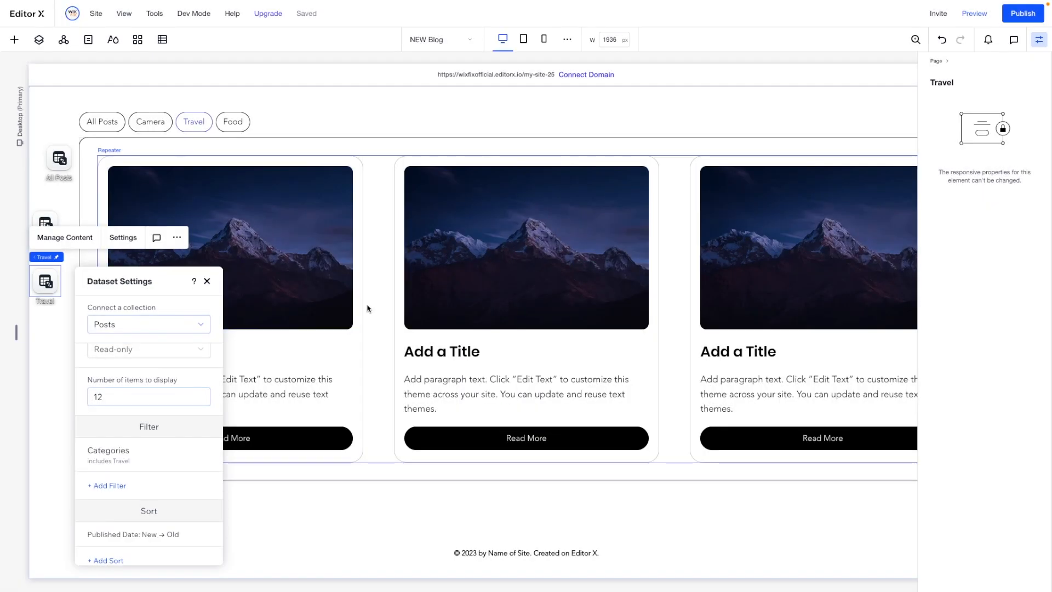
Connect the Travel tab card's image and title to the post's cover image and title in the Travel dataset
left_click(304, 258)
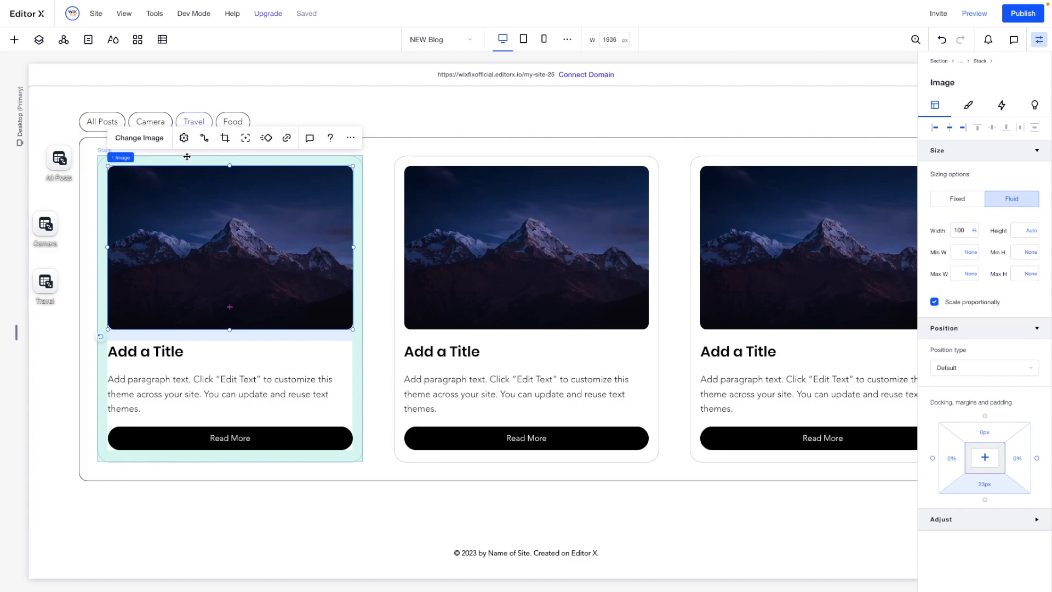
left_click(205, 138)
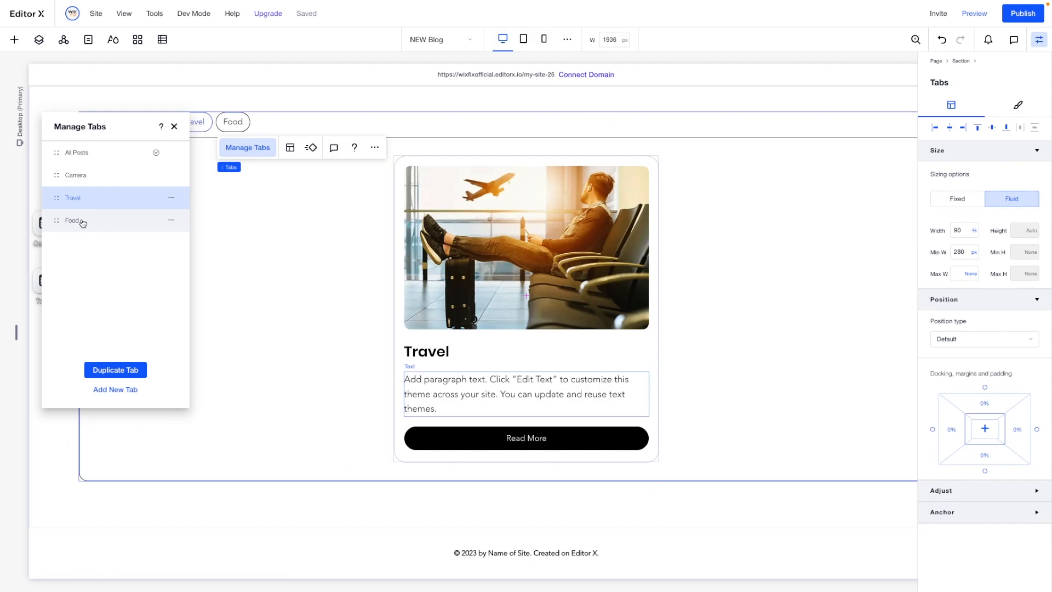
Bring up the Food tab's content, then preview the page and check the Camera, Travel, Food and All Posts tabs
left_click(82, 220)
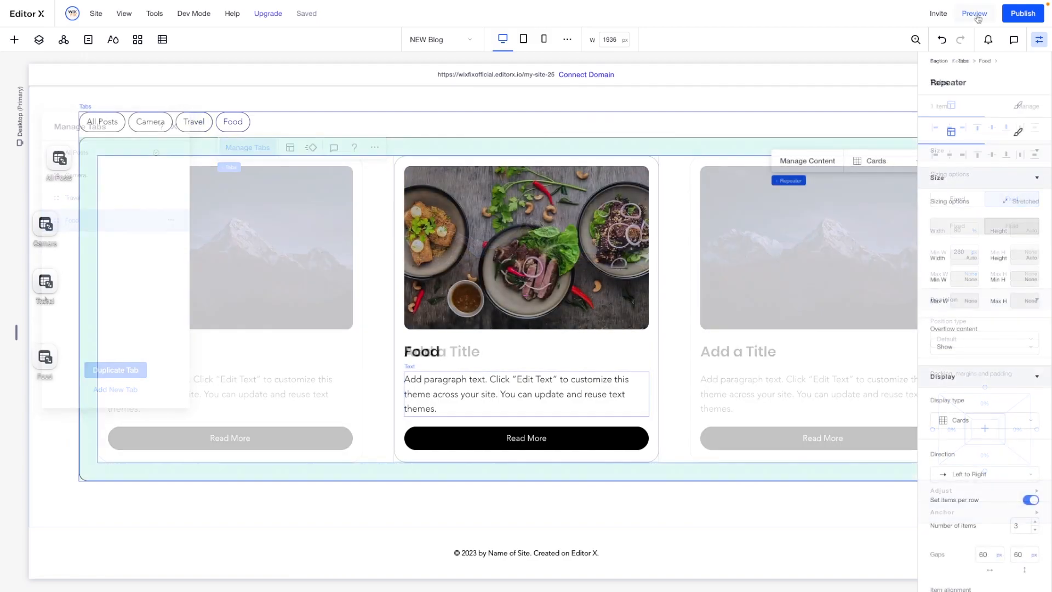
left_click(974, 13)
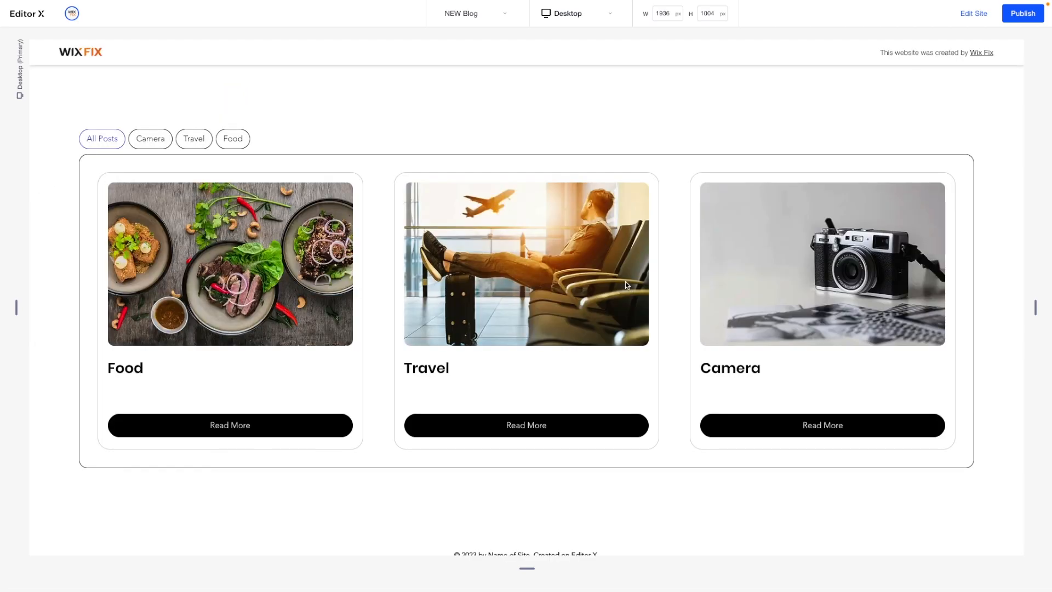
left_click(146, 143)
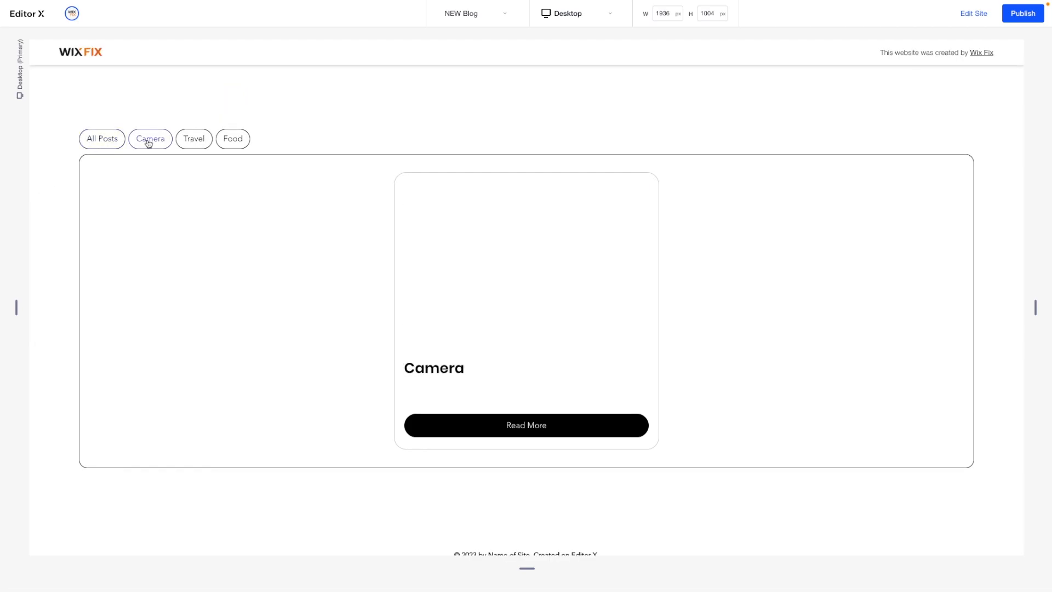
left_click(185, 144)
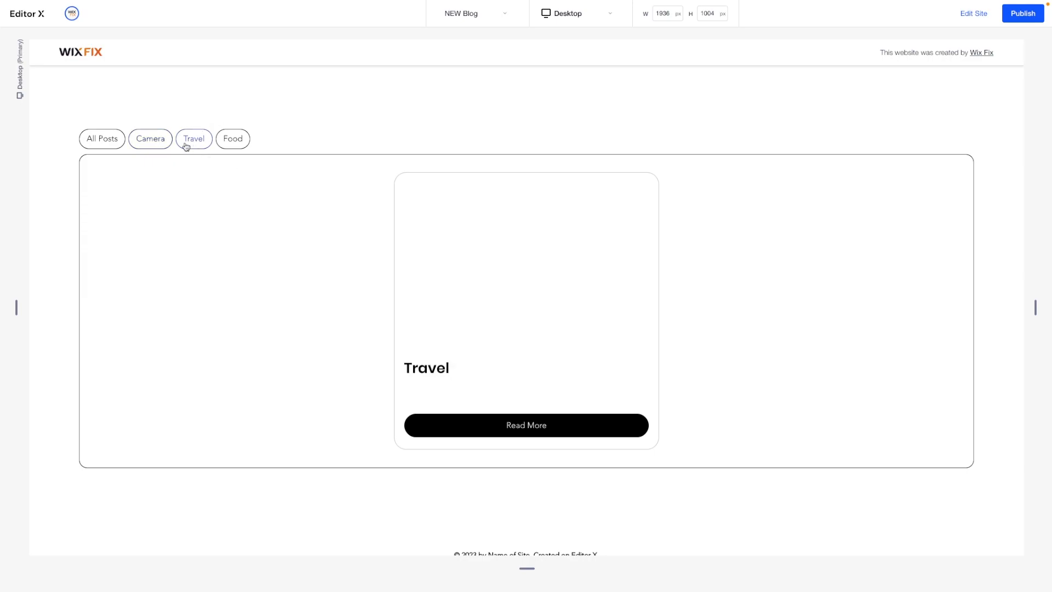
left_click(237, 143)
left_click(99, 140)
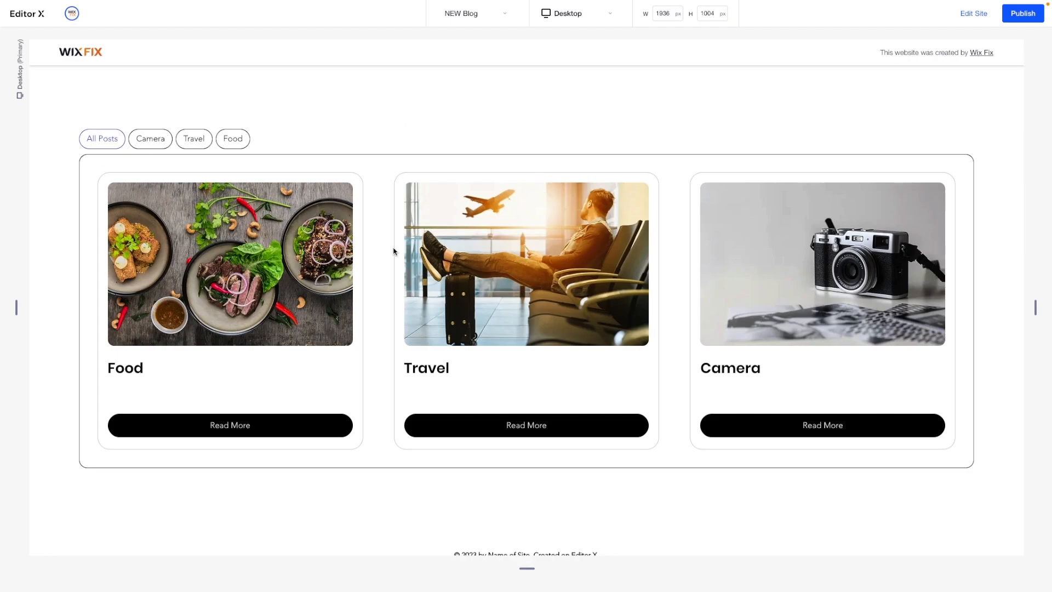
View the Shop page in the preview, go back to the NEW Blog page and return to editing the site
left_click(495, 18)
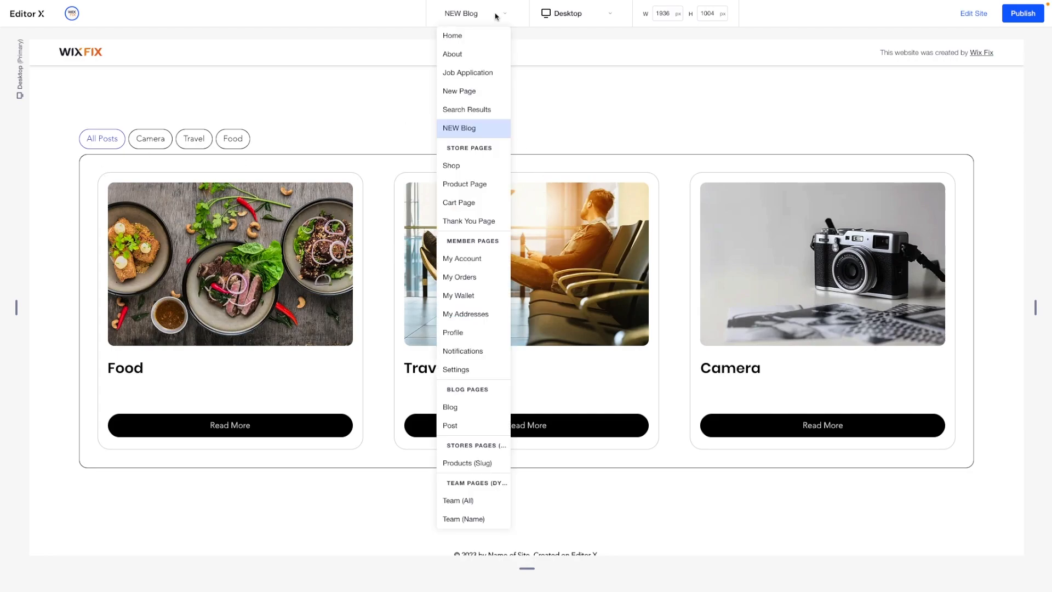
left_click(454, 171)
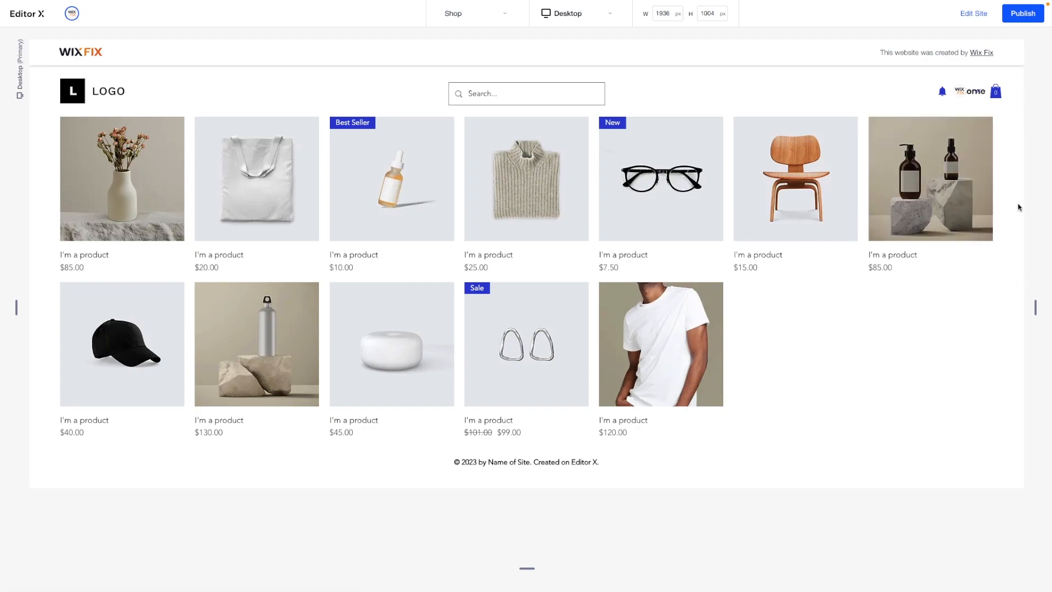
left_click(488, 23)
left_click(468, 128)
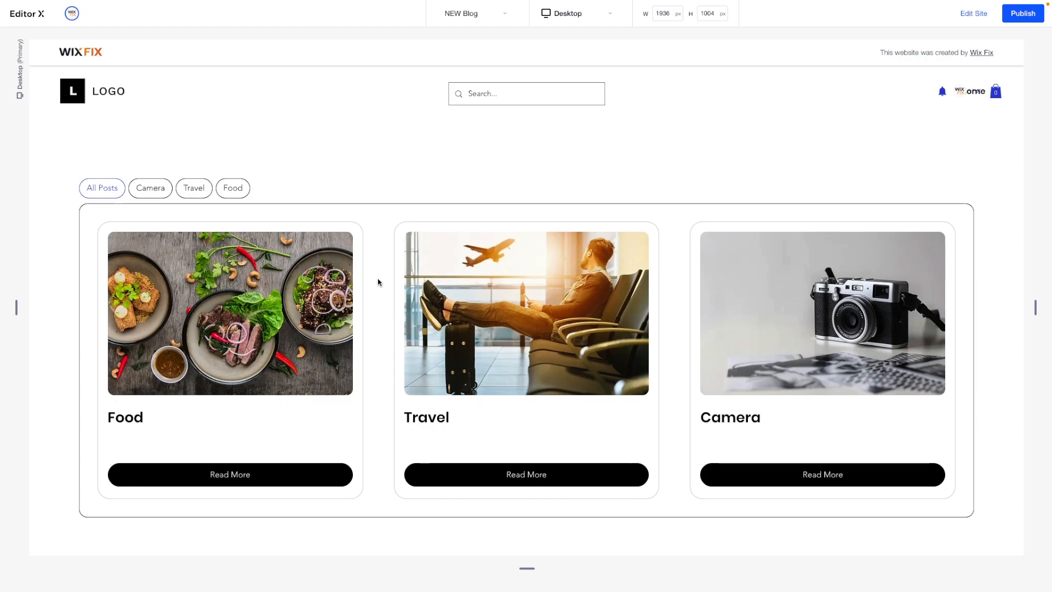
left_click(973, 13)
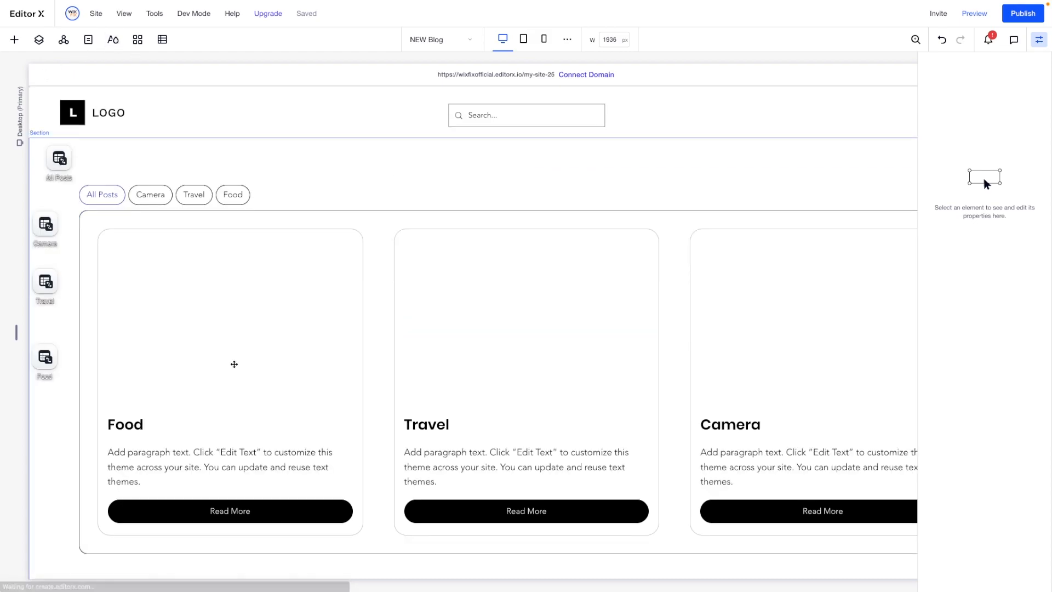
Add a dynamic item page for the blog's Posts collection from the Content Manager
left_click(448, 37)
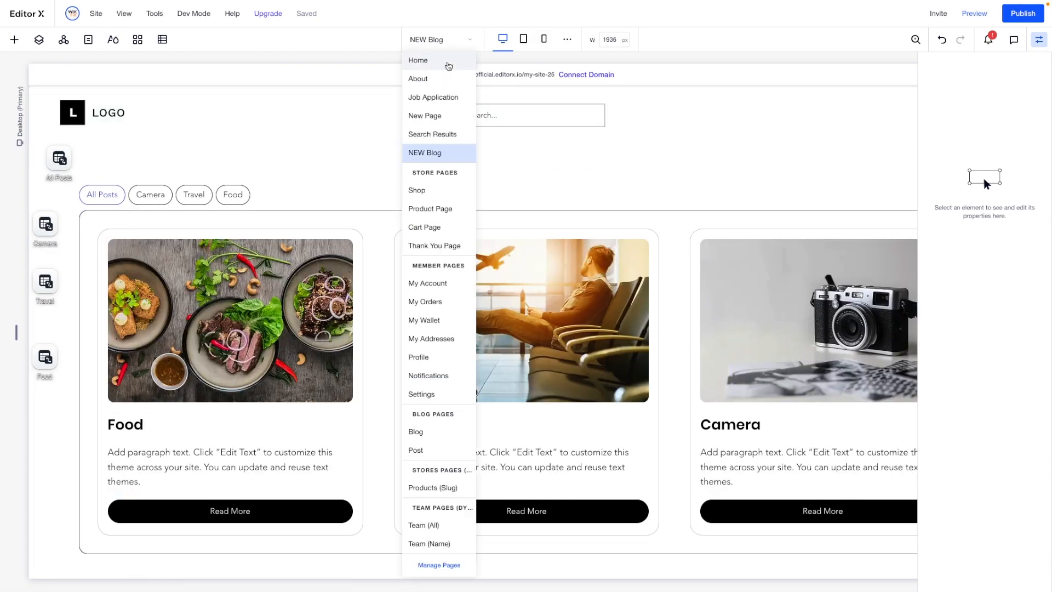
left_click(300, 175)
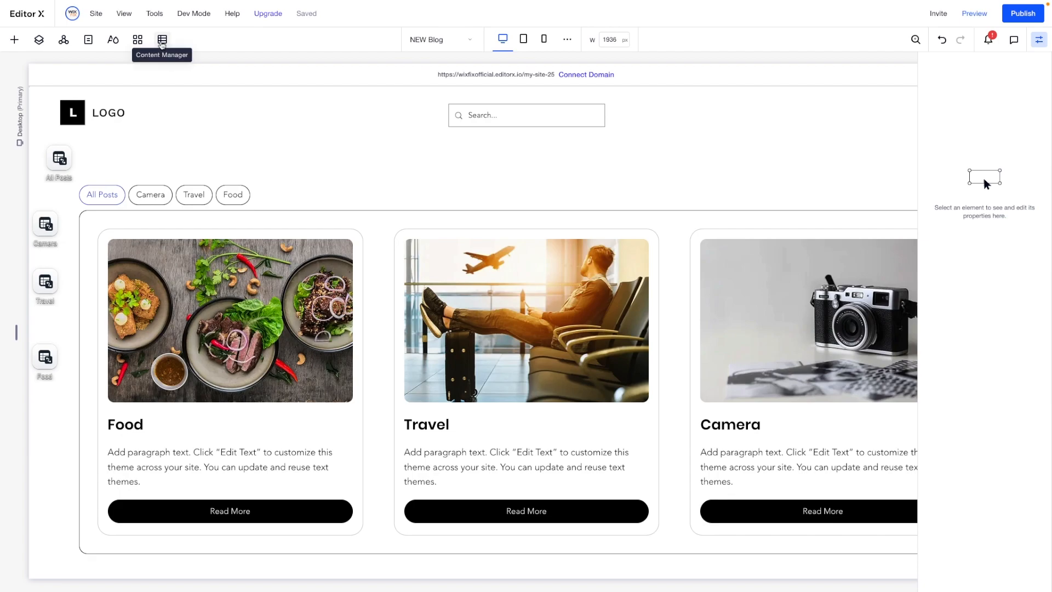
left_click(161, 41)
left_click(30, 93)
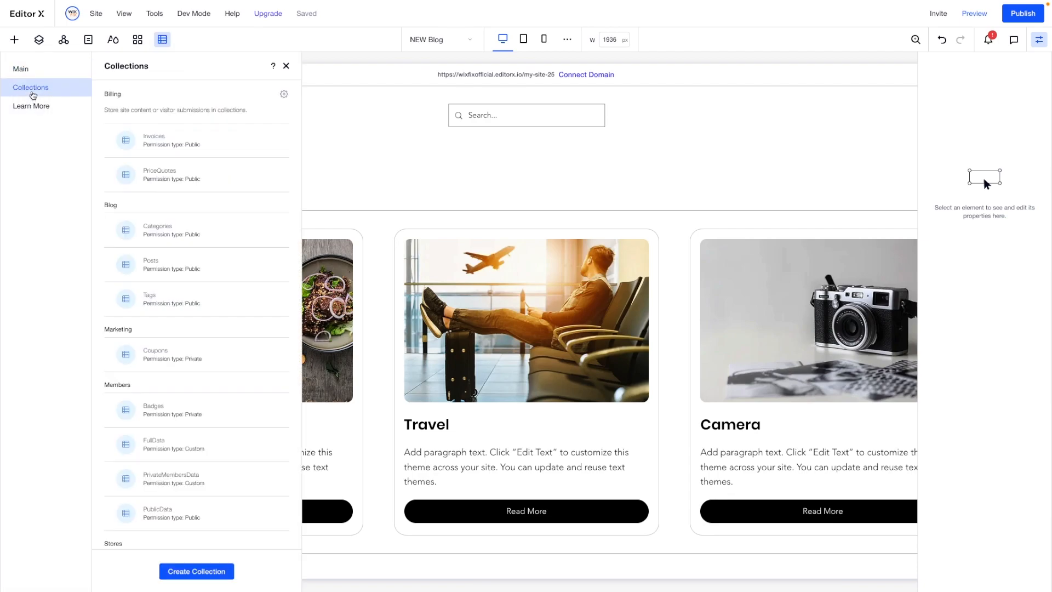
scroll(230, 337, "down", 4)
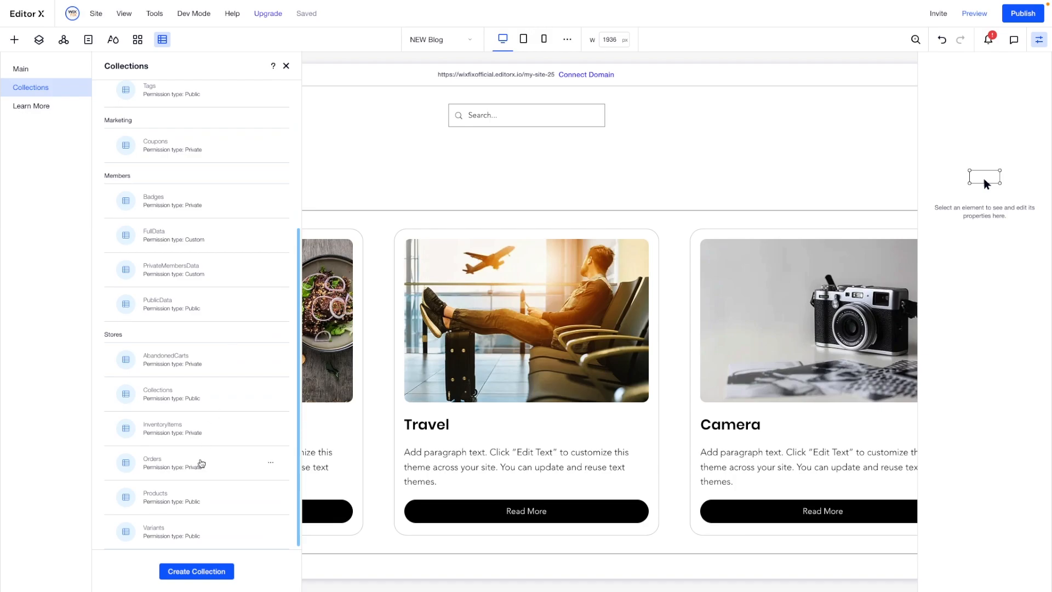
scroll(202, 463, "up", 4)
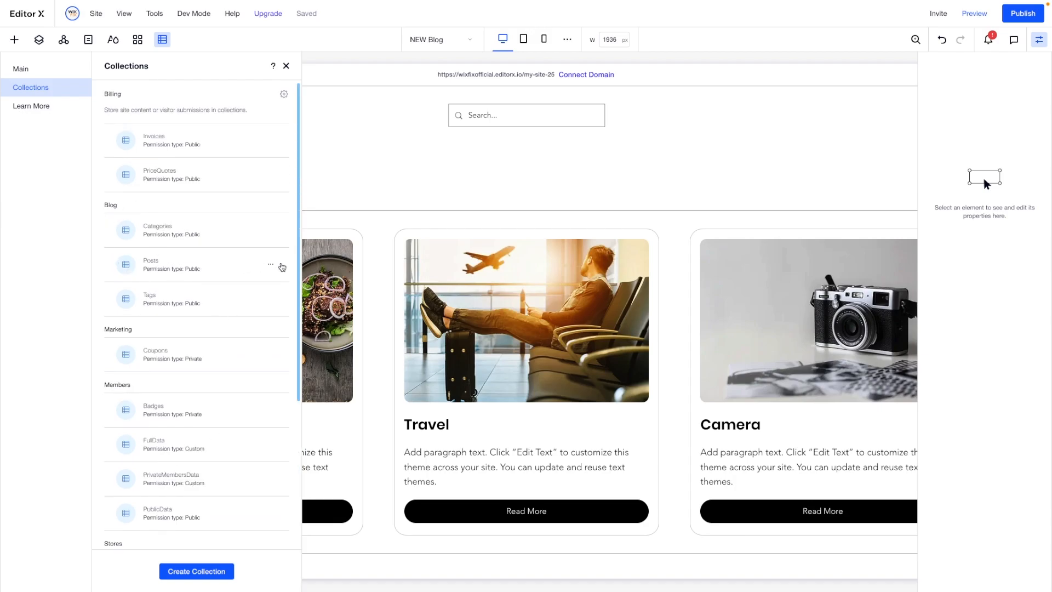
left_click(272, 266)
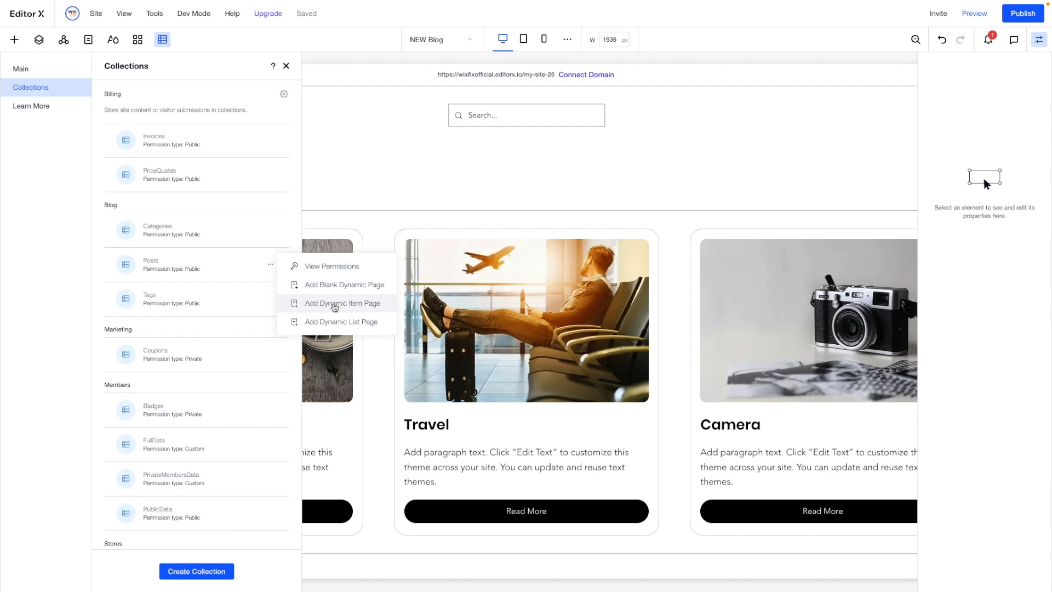
left_click(335, 304)
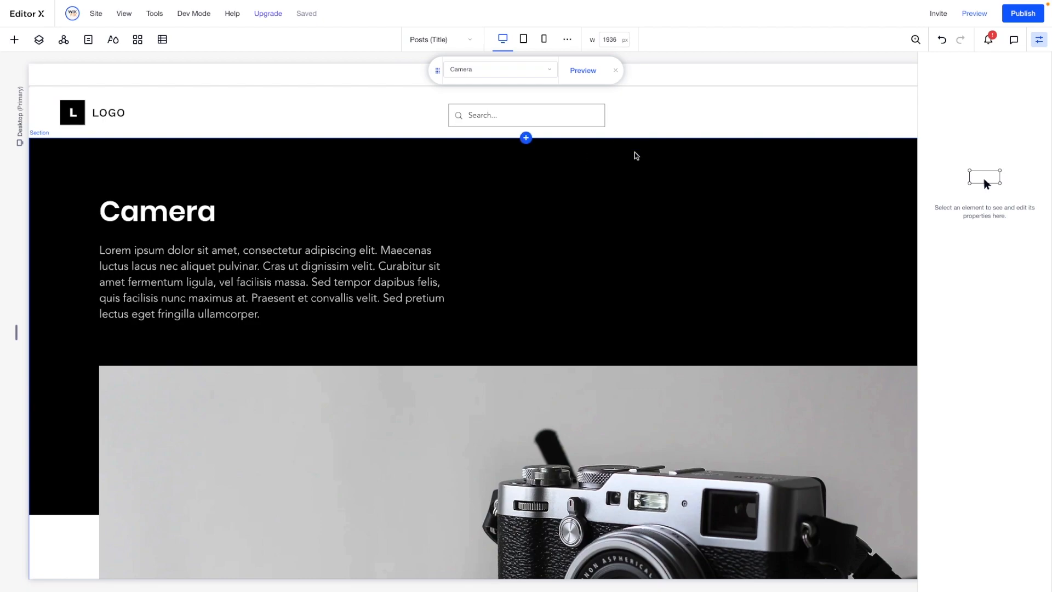
Look over the new Posts (Title) page's layout and the list of posts it can display
scroll(636, 157, "right", 2)
scroll(634, 156, "down", 3)
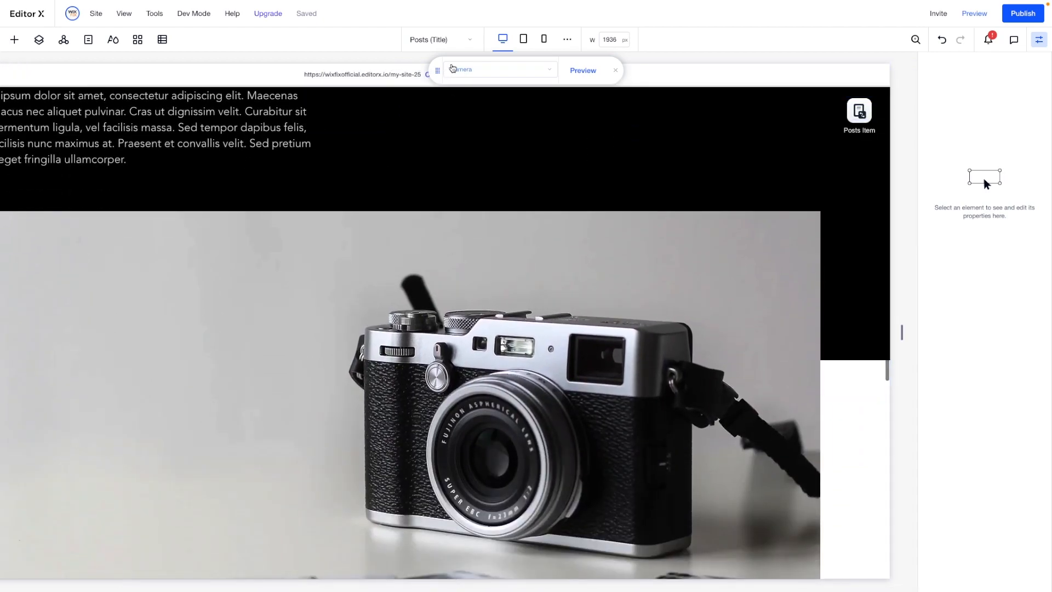
left_click(471, 71)
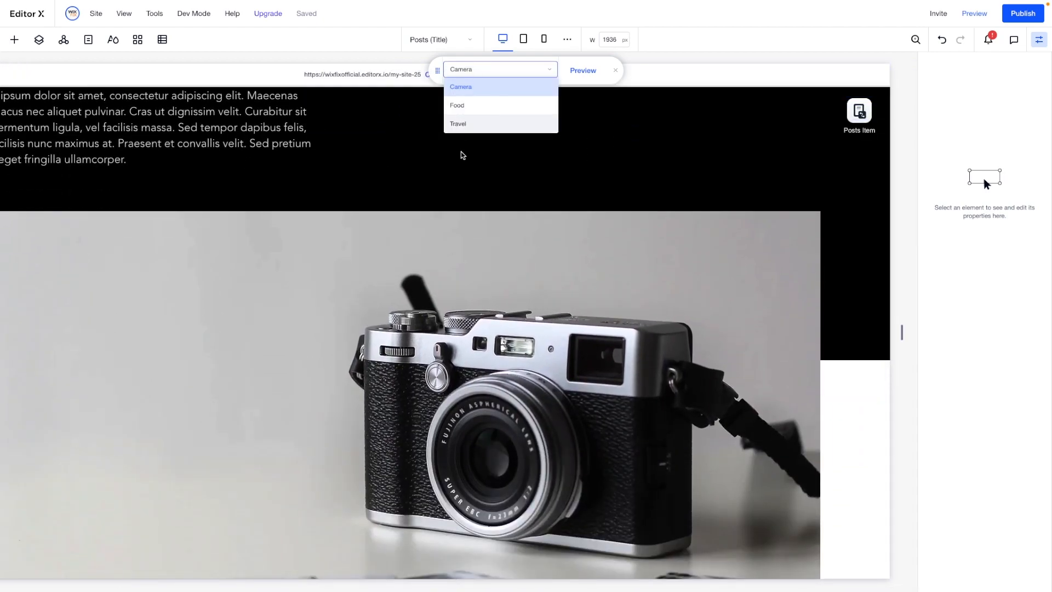
left_click(461, 155)
scroll(598, 261, "down", 9)
scroll(597, 260, "up", 9)
Replace the default content section of the Posts (Title) page with a blank one and set its minimum height to 900 px
left_click(235, 209)
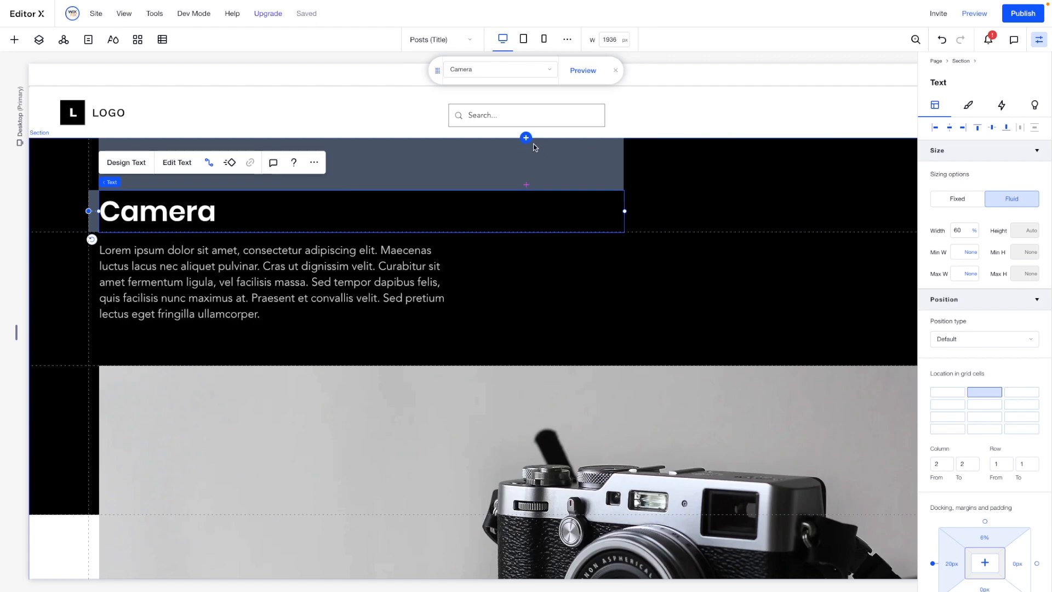
left_click(526, 137)
left_click(485, 200)
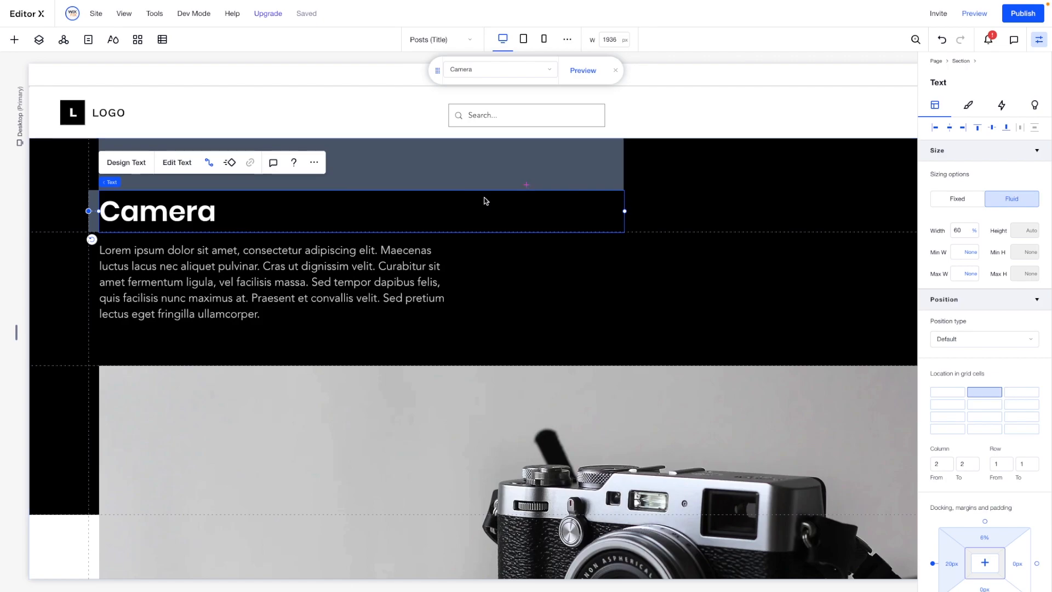
key("Delete")
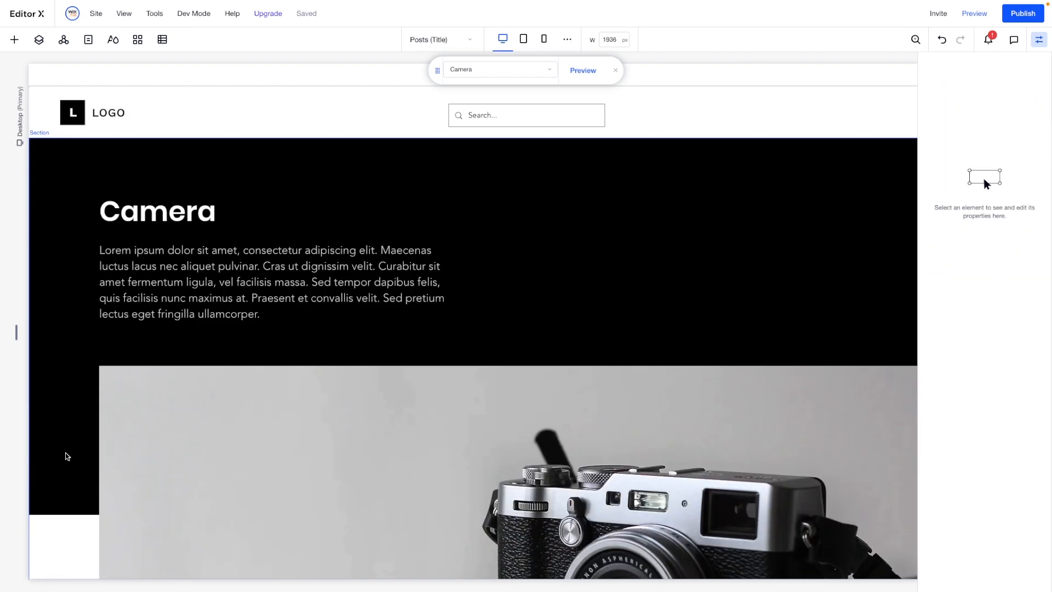
key("ctrl+z")
left_click(1029, 250)
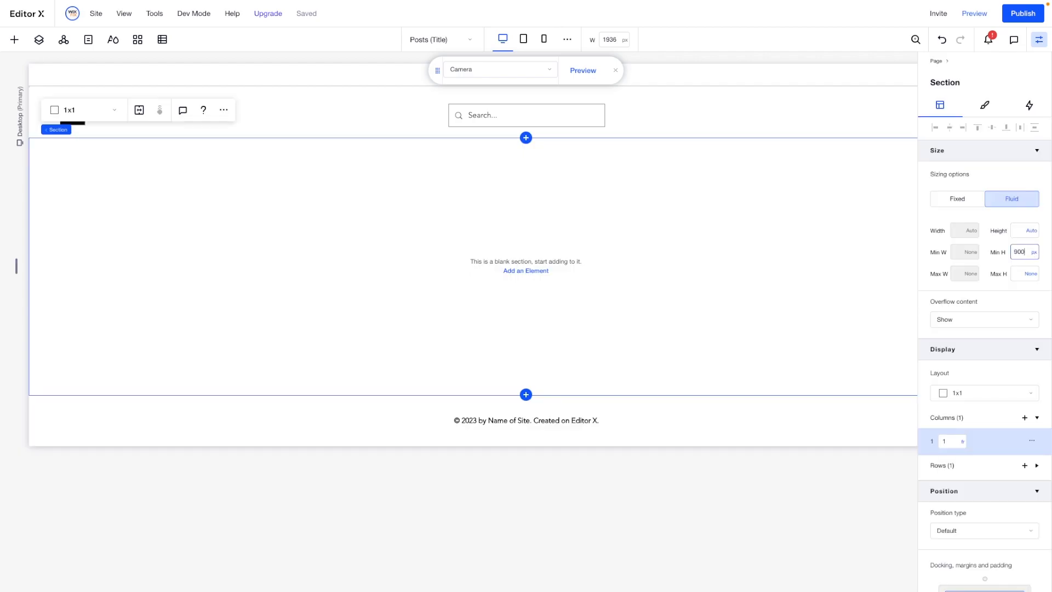
key("Return")
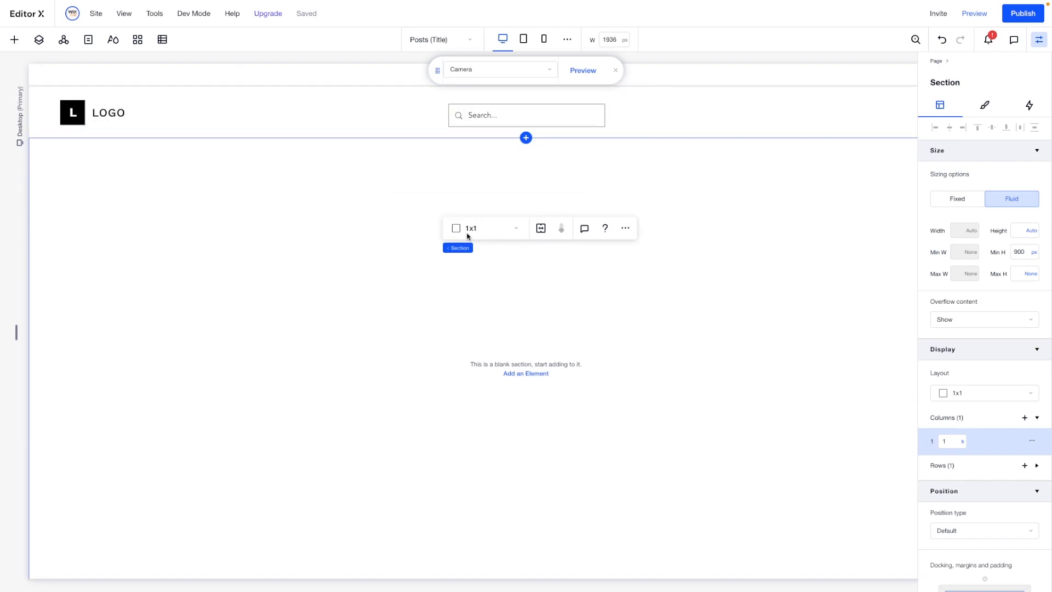
Divide the blank section into a 1x2 layout and set the first row's minimum height to 900 px
left_click(466, 230)
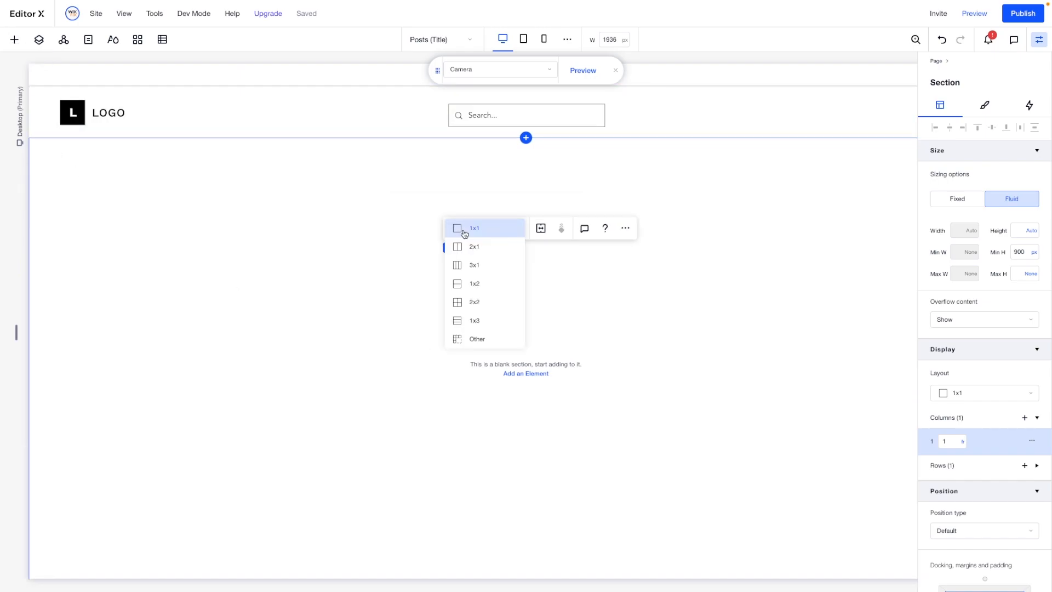
left_click(476, 283)
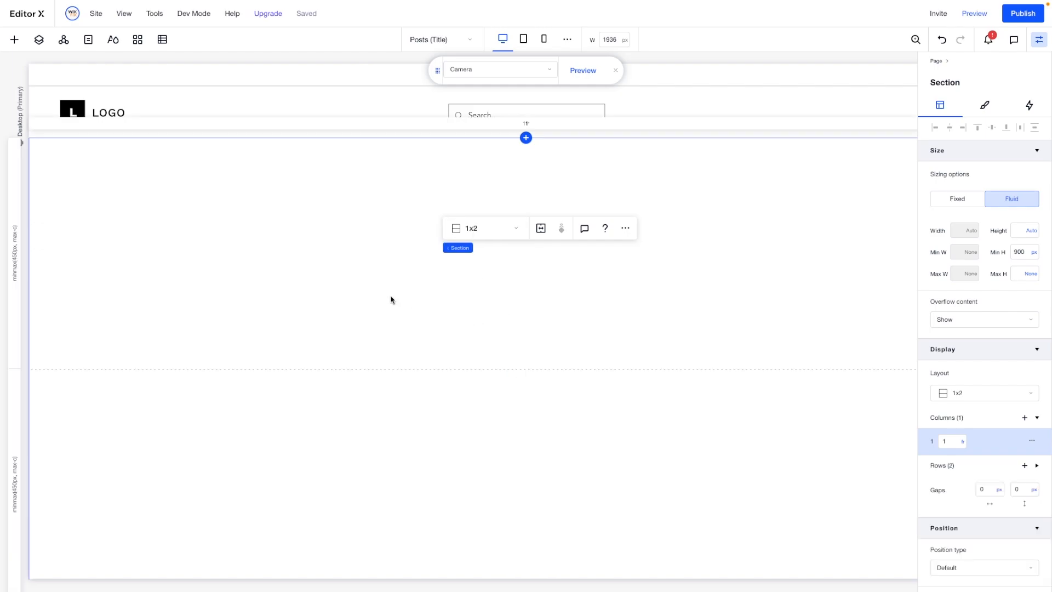
left_click(16, 252)
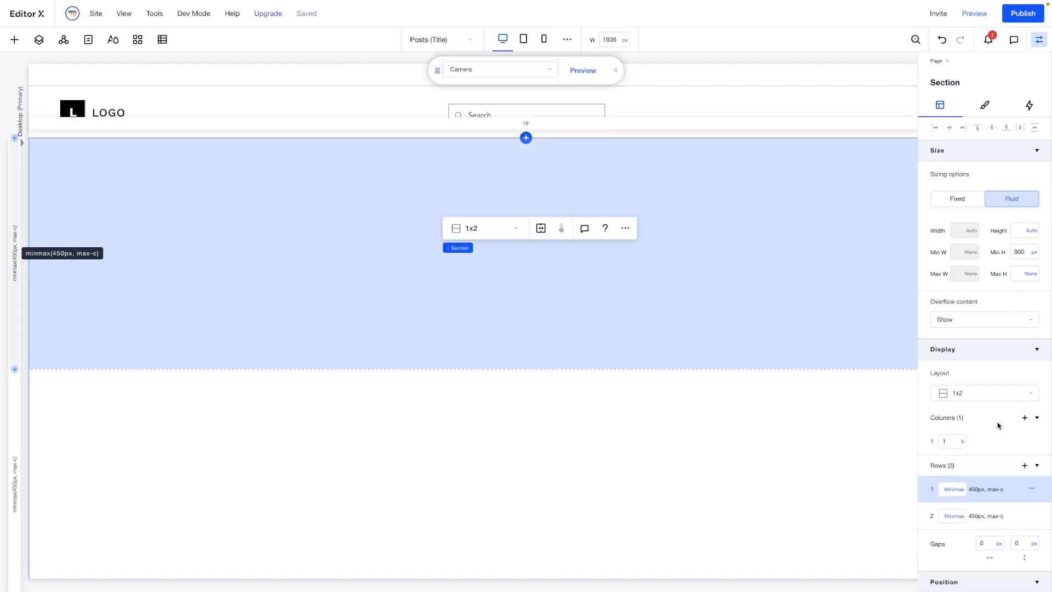
left_click(954, 489)
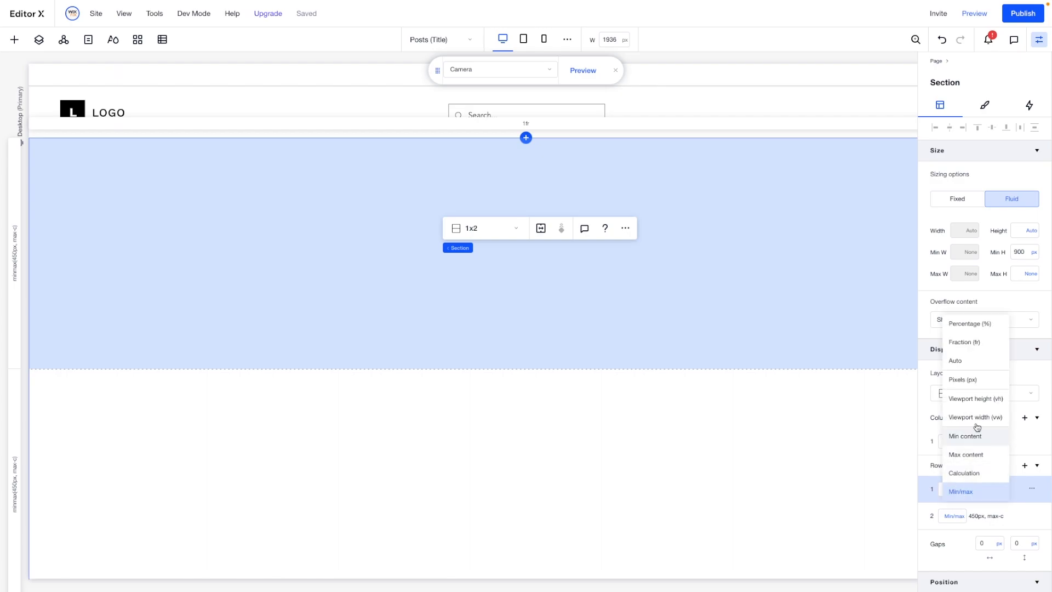
left_click(963, 380)
type("900")
key("Return")
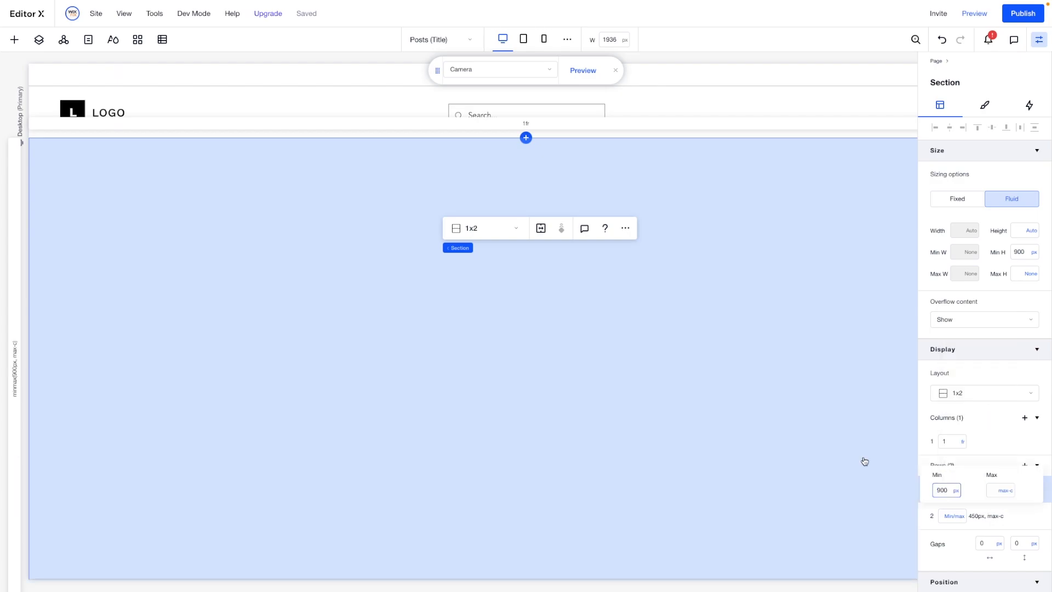
Add an image to the first row of the section
left_click(7, 79)
left_click(16, 42)
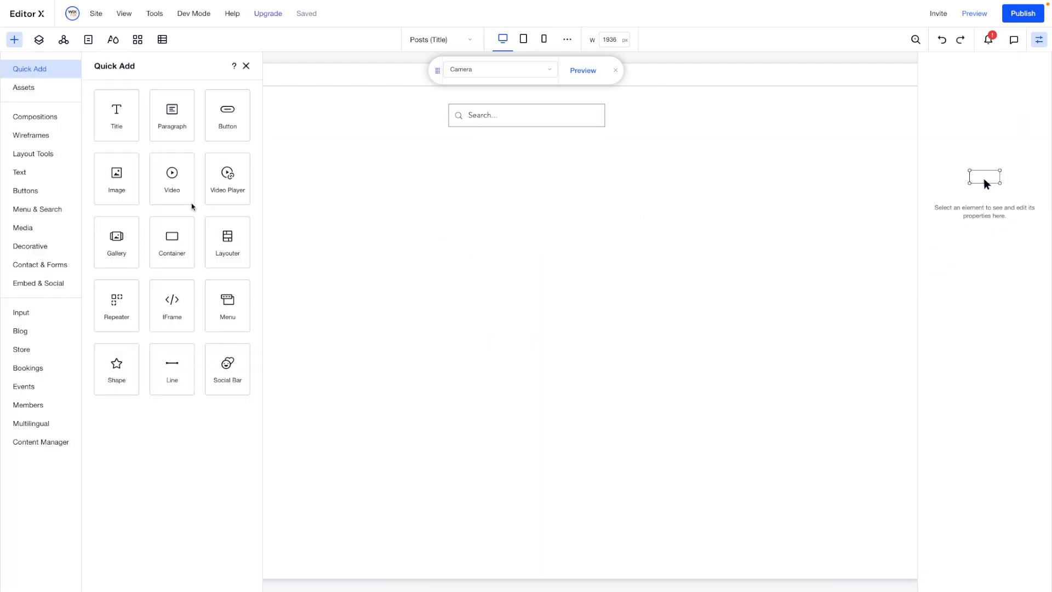
left_click_drag(115, 186, 505, 360)
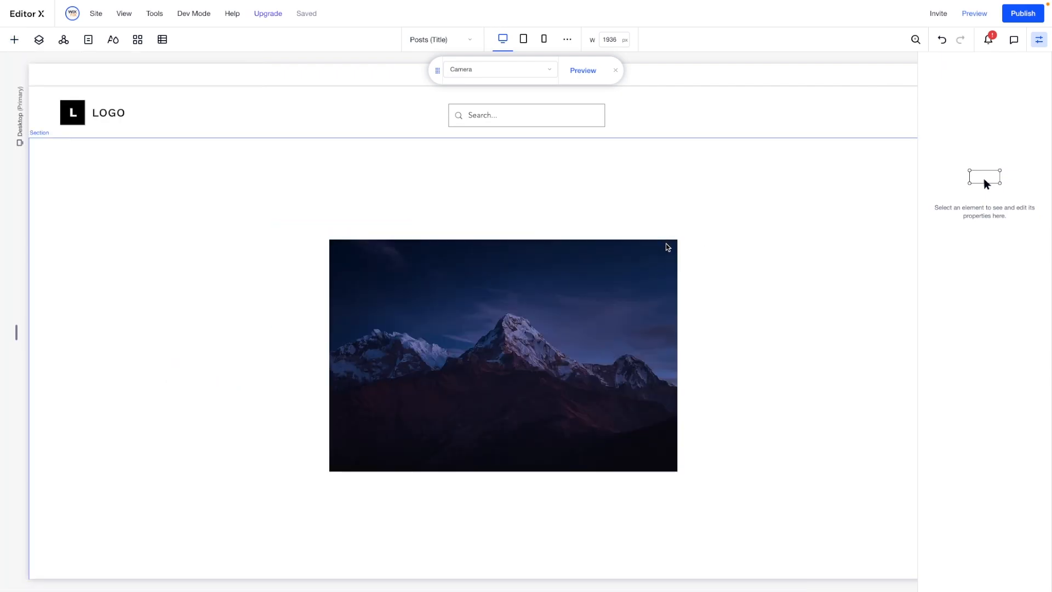
Stretch the image to fill the first row and connect its source to Cover Image (Image) in the Posts Item dataset
left_click(646, 263)
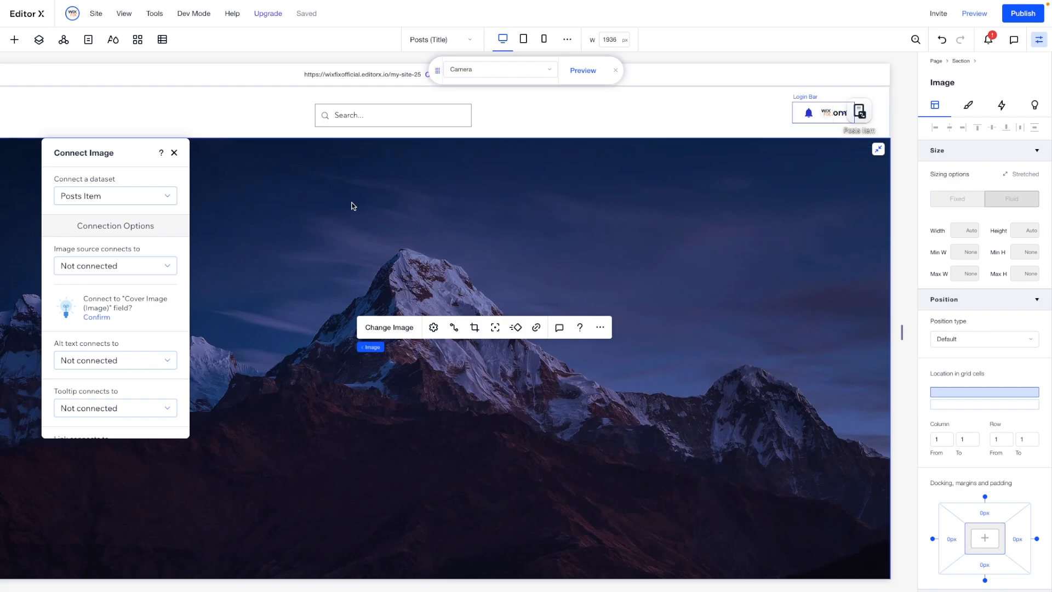
left_click(101, 269)
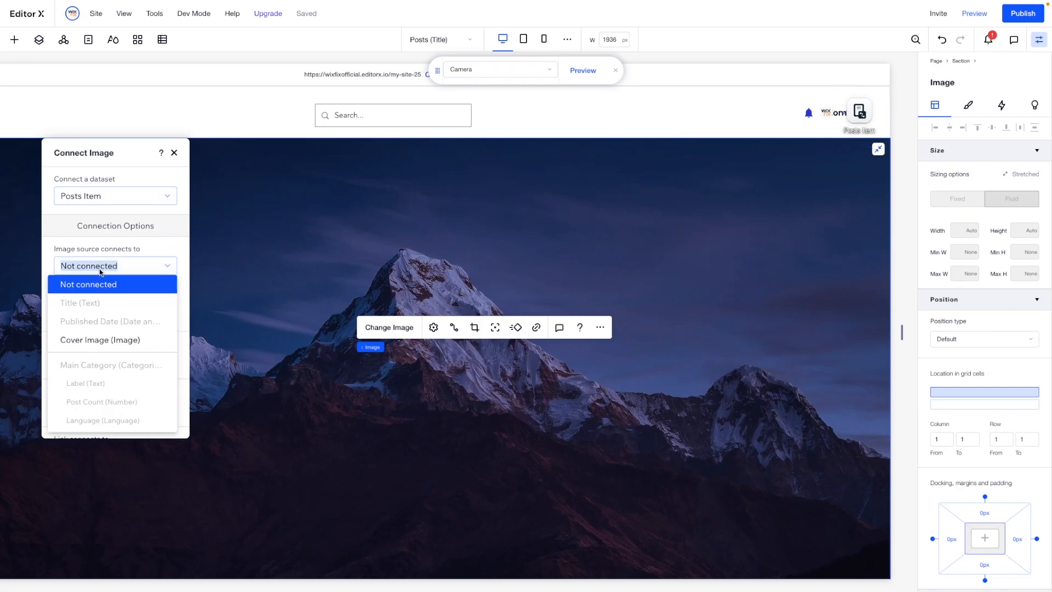
left_click(104, 338)
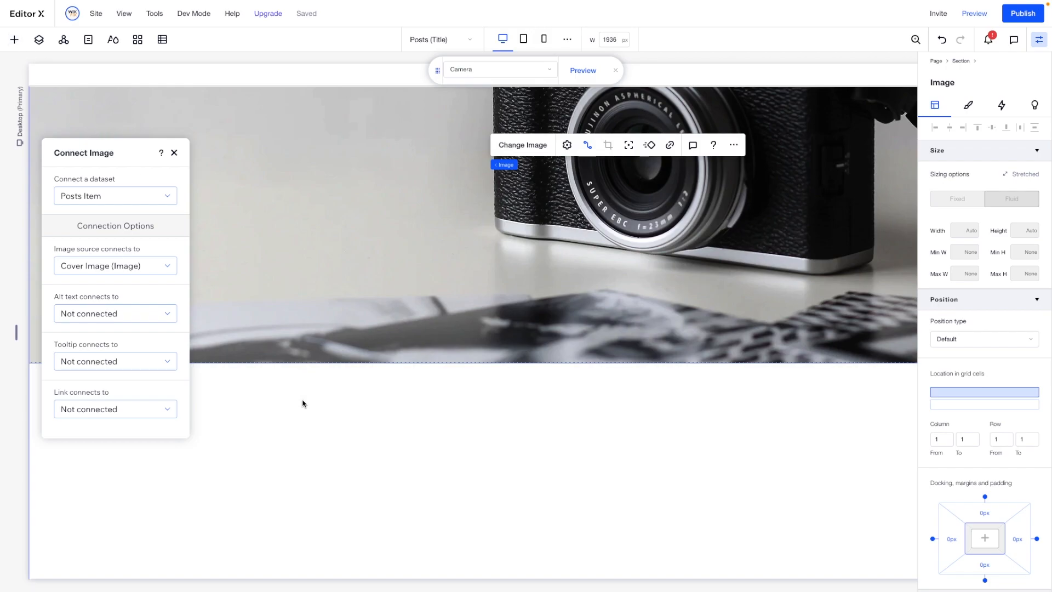
Add a container to the section's second row below the cover image and set its width to 80%
left_click(302, 404)
left_click(14, 39)
left_click_drag(155, 254, 493, 468)
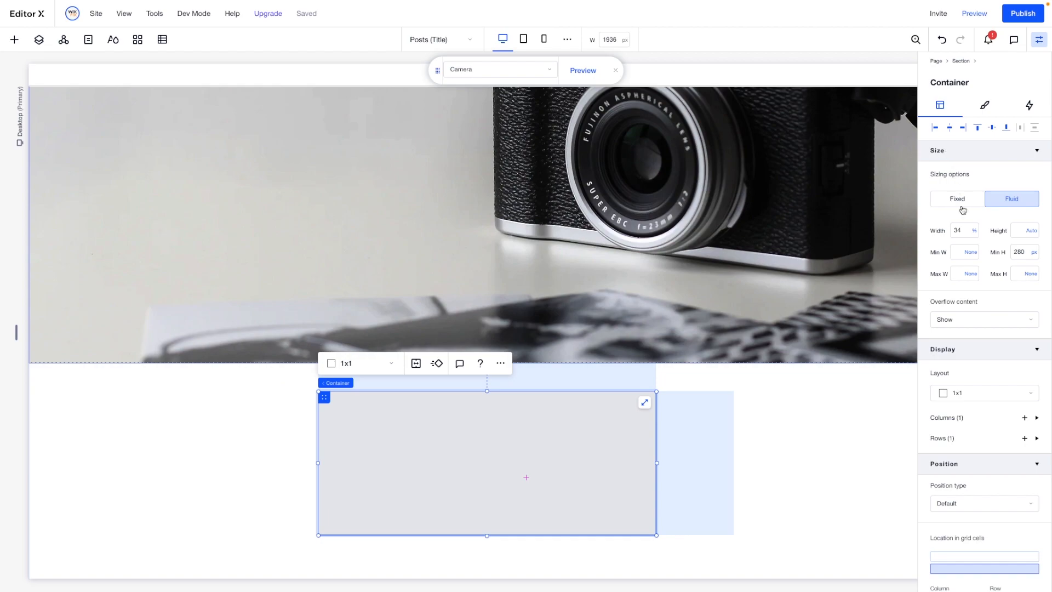
left_click(961, 232)
type("80")
key("Return")
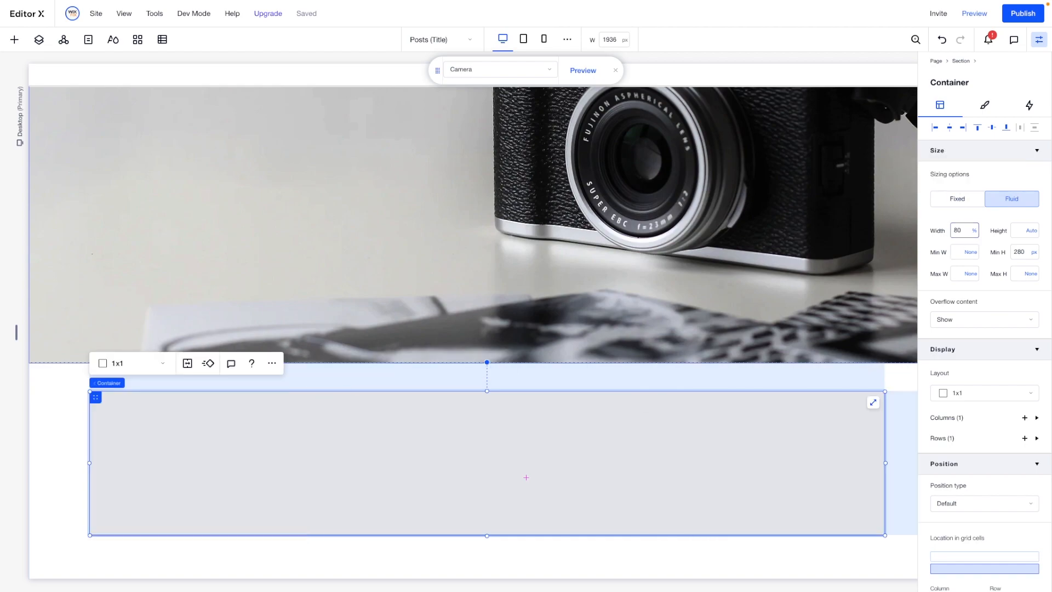
Center the container horizontally in its grid cell and change its background fill to white
left_click(949, 129)
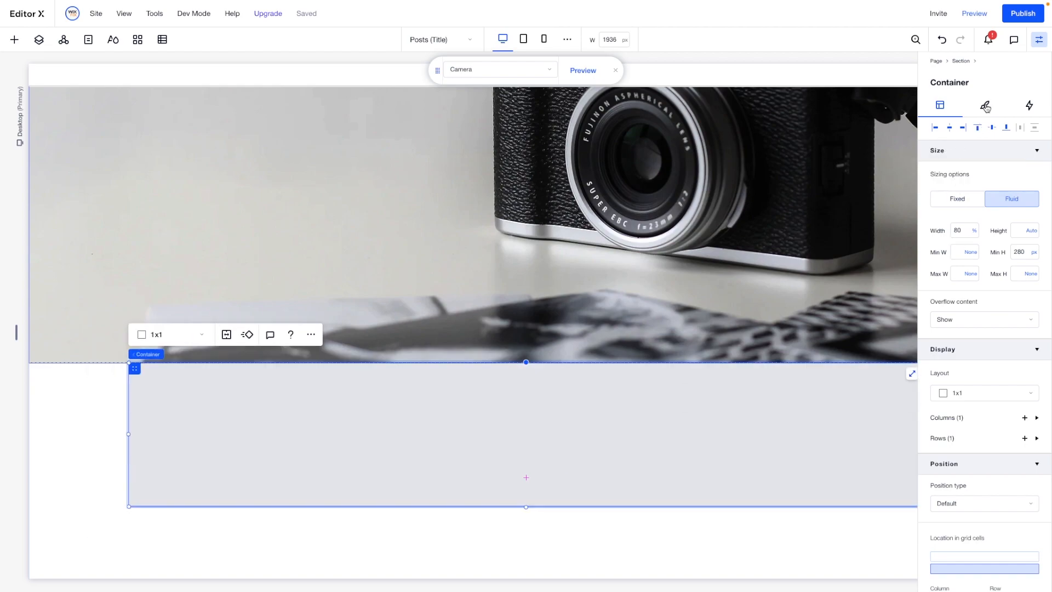
left_click(984, 107)
left_click(937, 186)
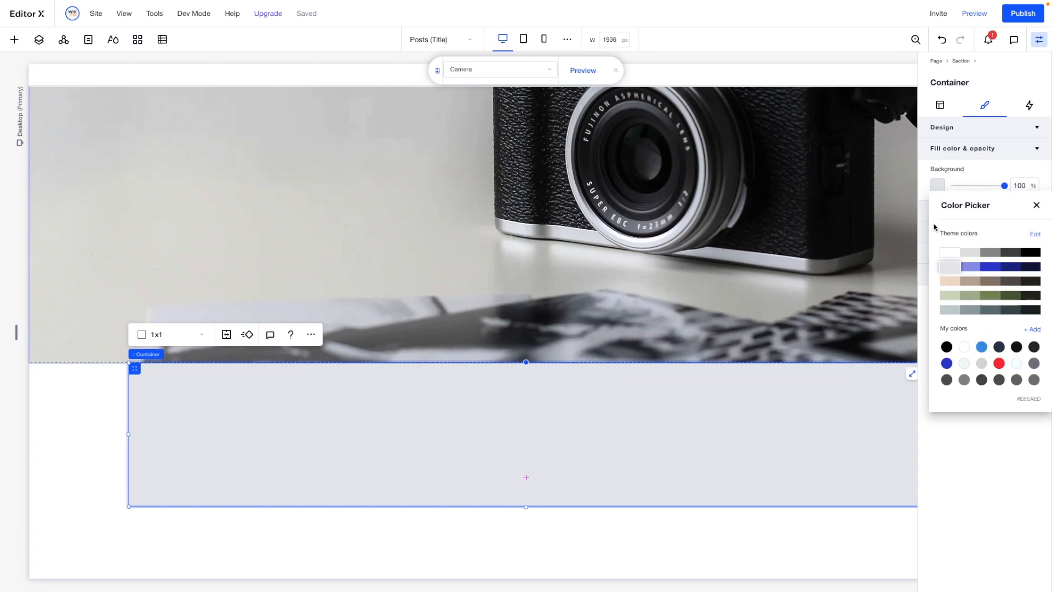
left_click(949, 253)
left_click(1036, 206)
Round all four corners of the container to 24 px and apply a shadow with a distance of 0 px
left_click(938, 267)
type("24")
key("Return")
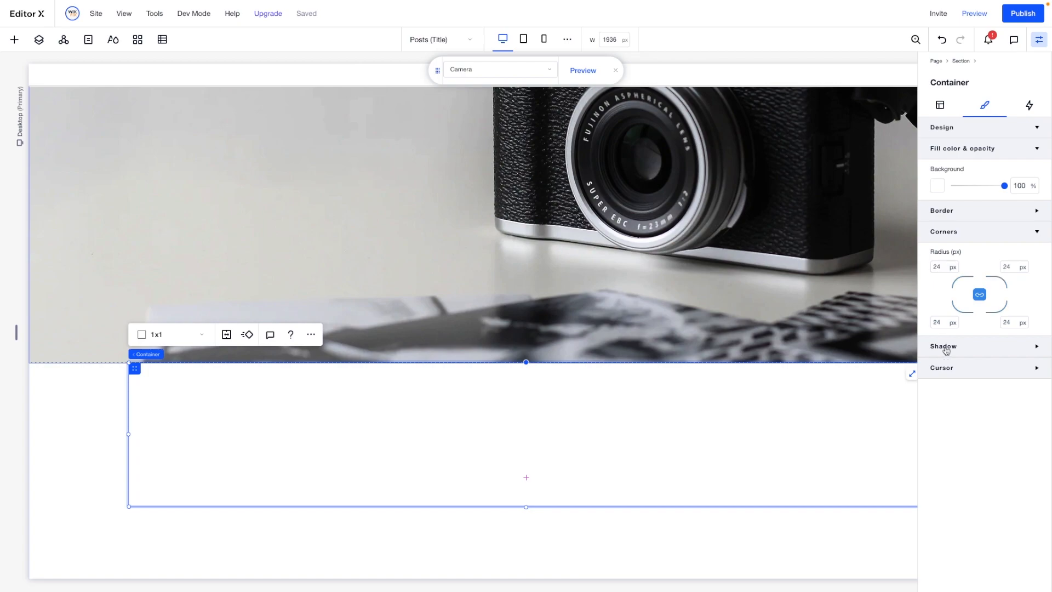
left_click(947, 353)
left_click(1023, 371)
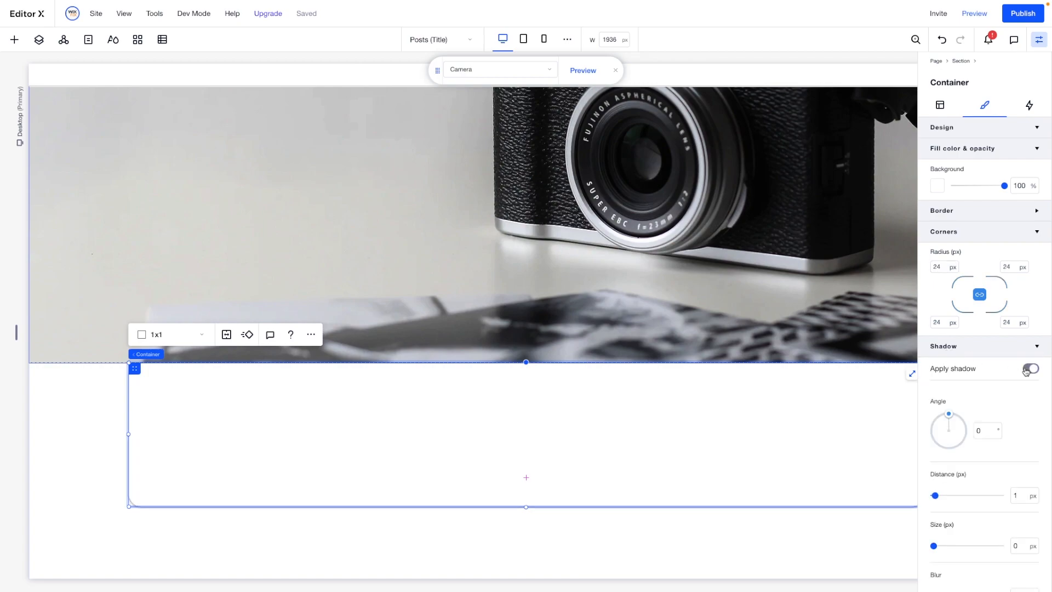
scroll(992, 466, "down", 3)
left_click(1022, 411)
type("0.00")
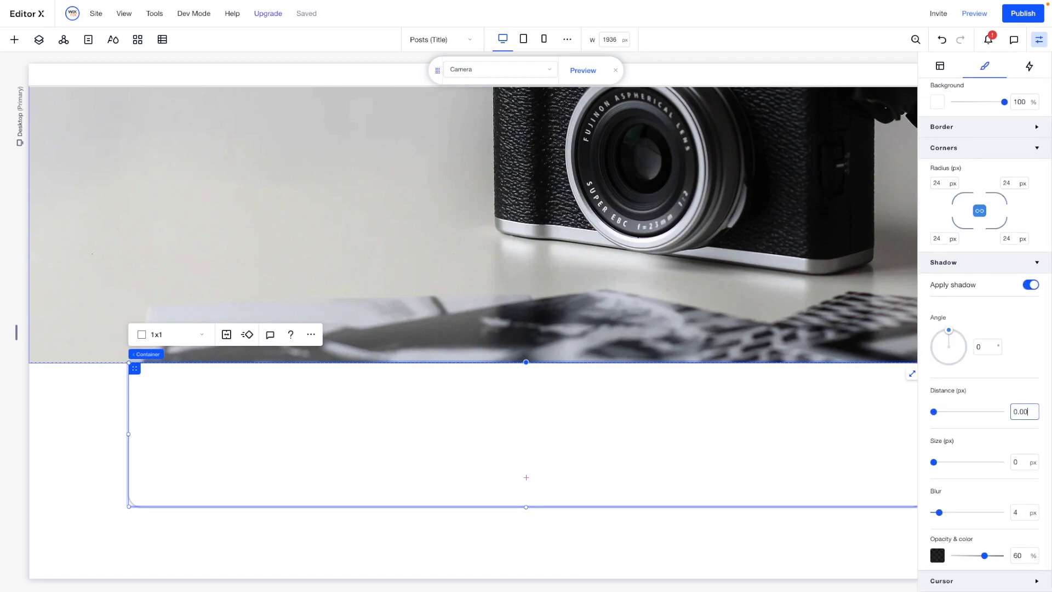
Set the container's minimum height to 900 px
left_click(939, 66)
left_click(1024, 144)
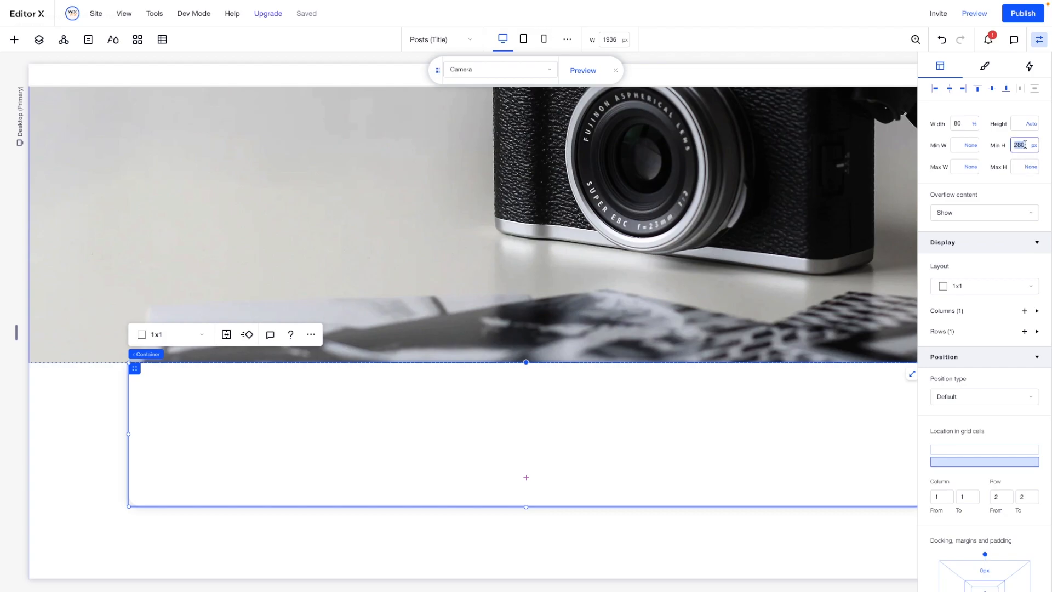
type("900")
key("Return")
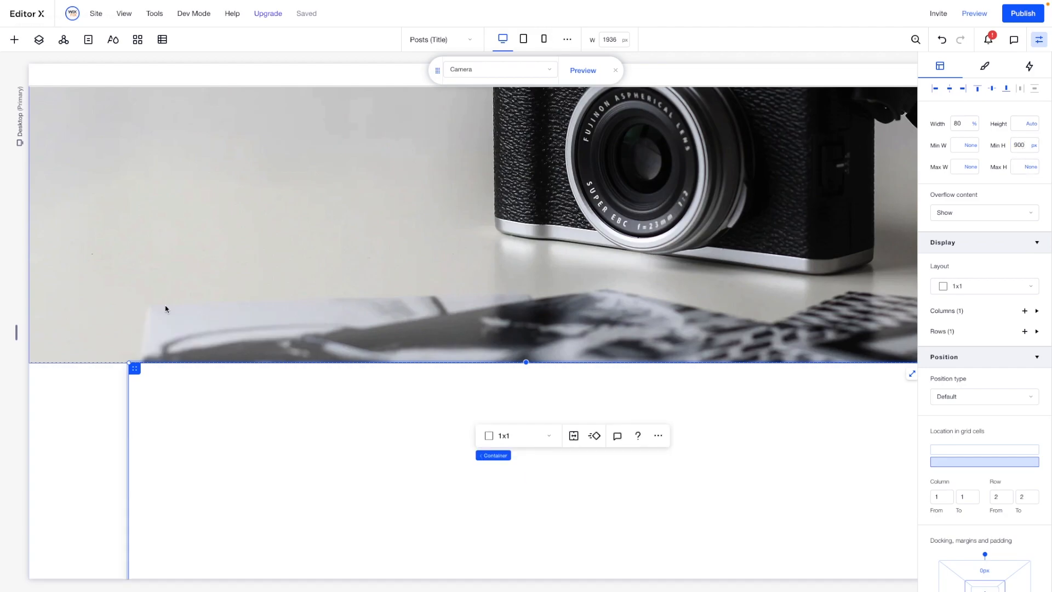
Add a paragraph text element inside the container, set its width to 90%, and center it
scroll(166, 304, "down", 5)
left_click(14, 39)
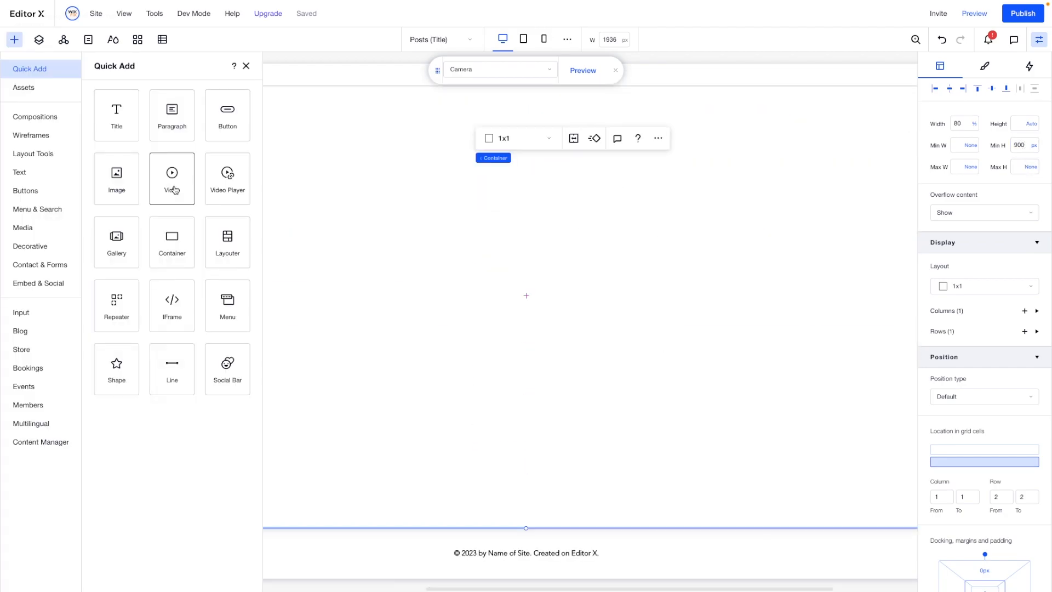
left_click_drag(177, 128, 537, 274)
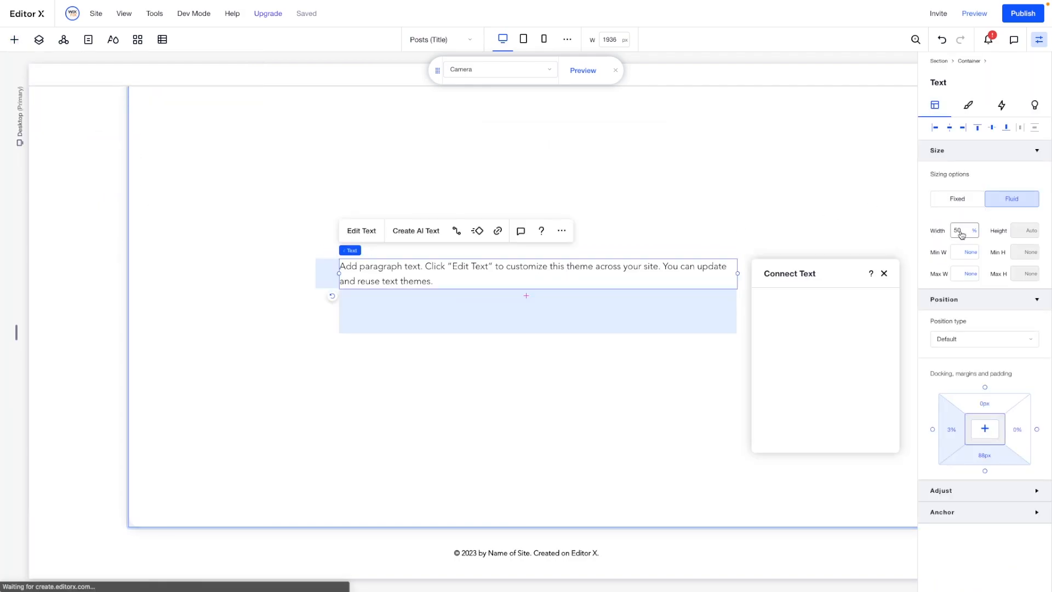
type("90")
key("Return")
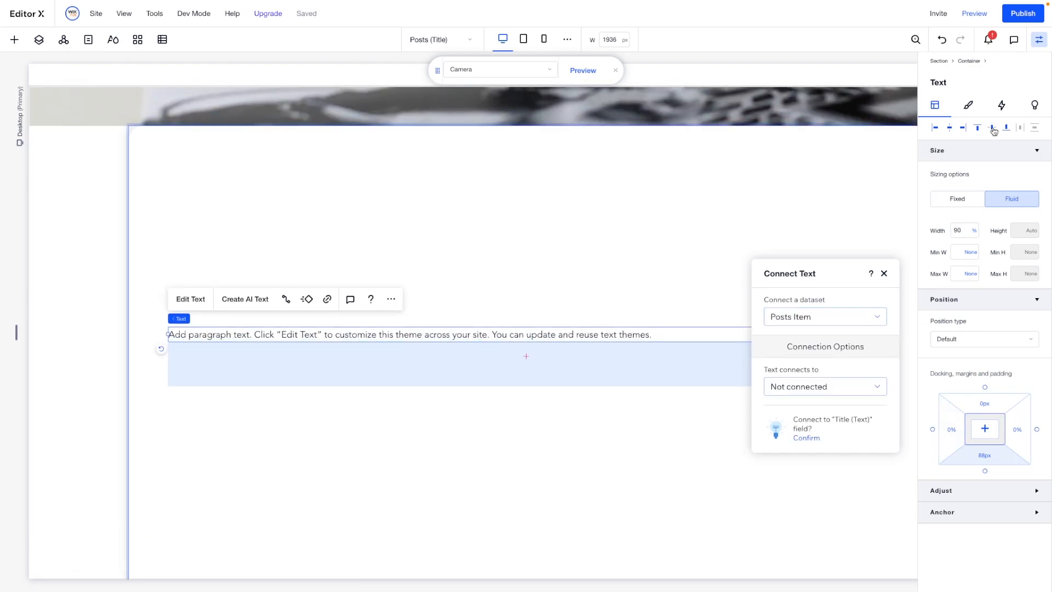
Connect the paragraph text to Plain Content (Text) in the Posts Item dataset
left_click(806, 383)
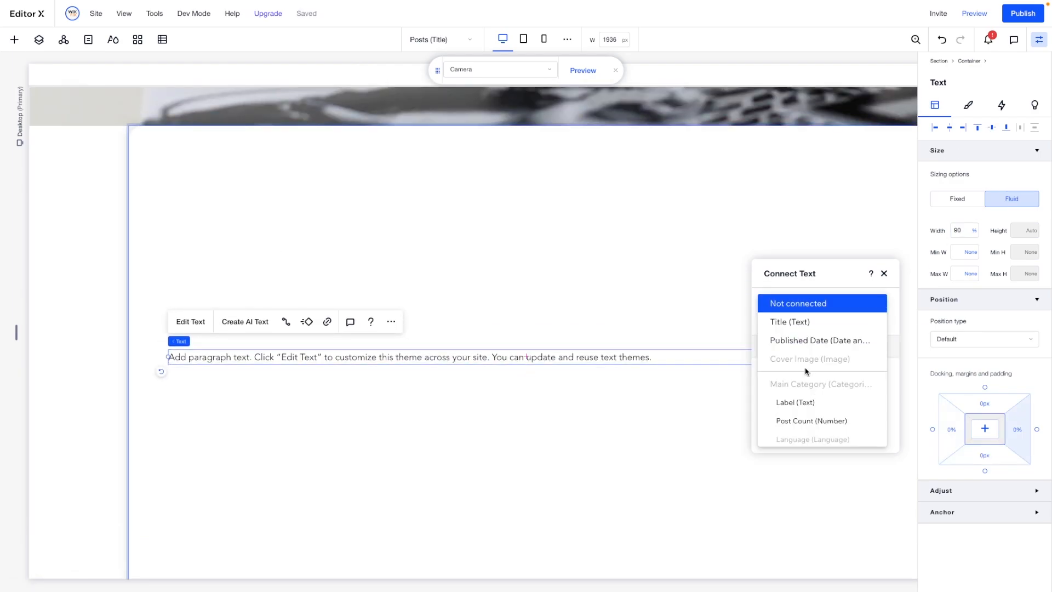
left_click(804, 402)
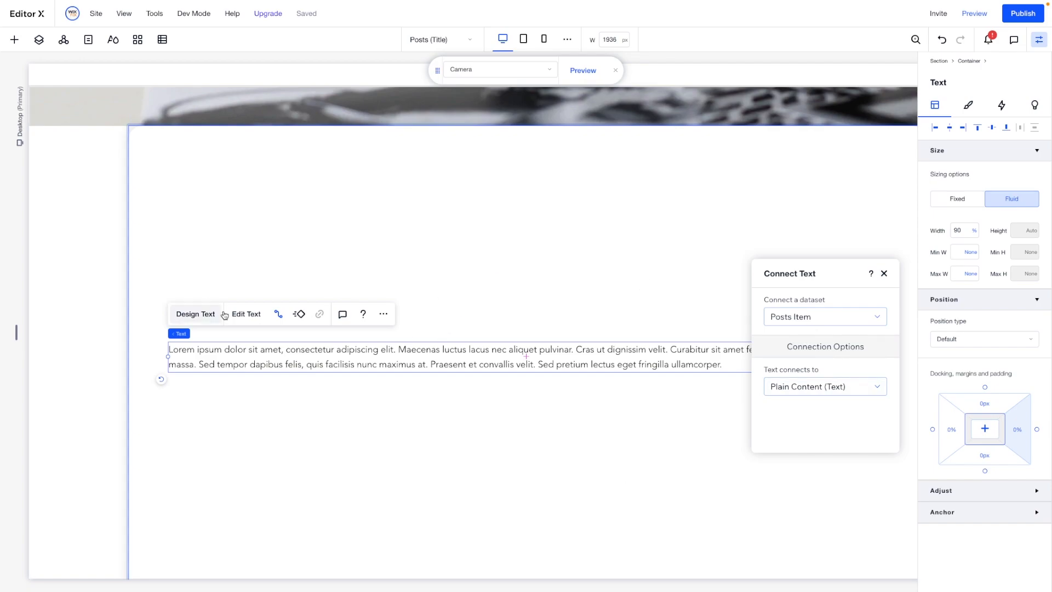
left_click(246, 313)
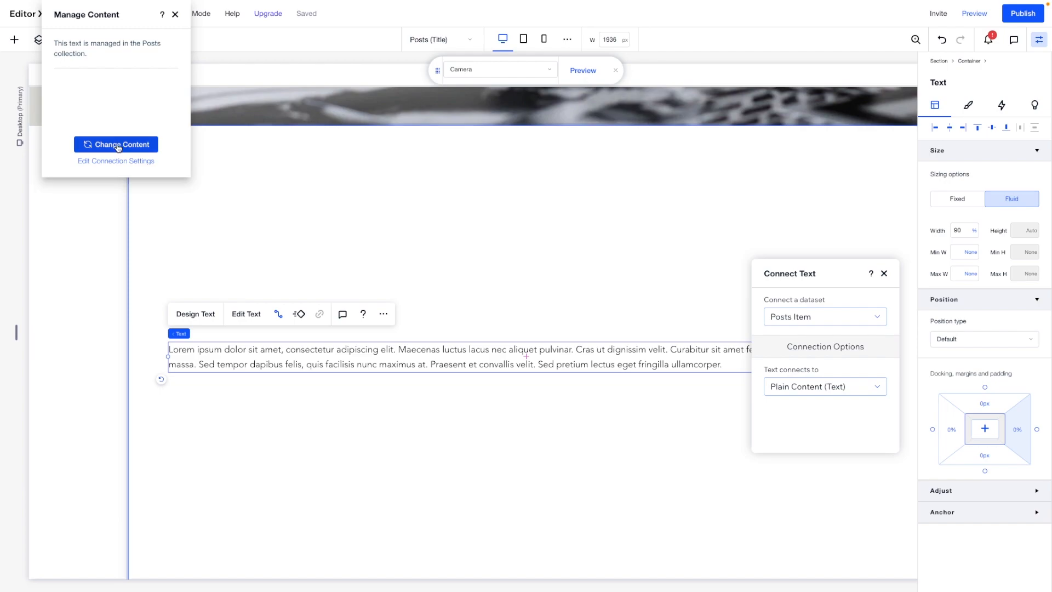
left_click(337, 193)
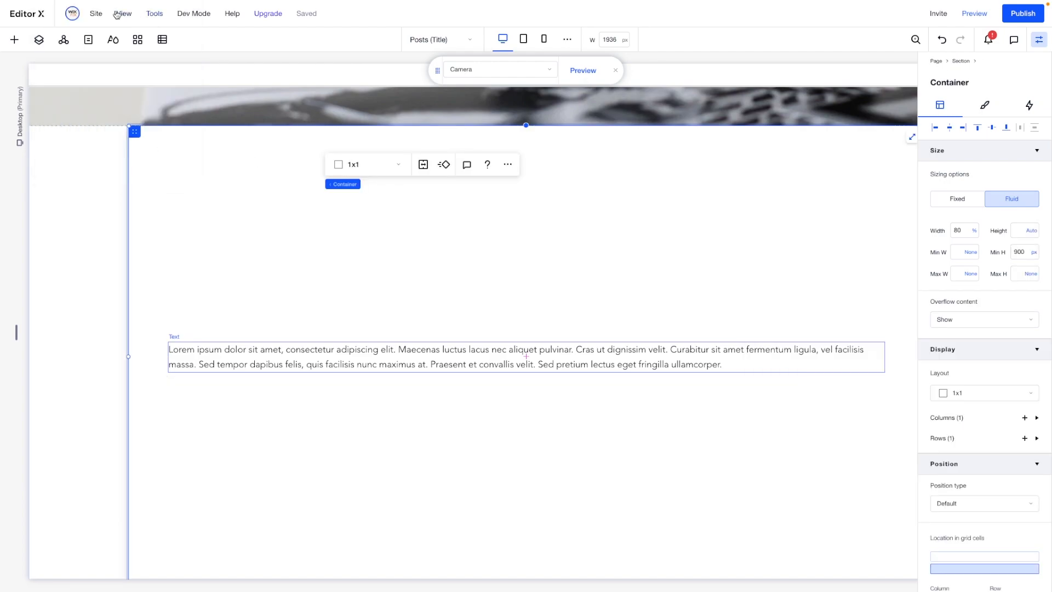
Open the Camera blog post, paste more lorem ipsum text between its paragraph and image, and publish the post
left_click(97, 13)
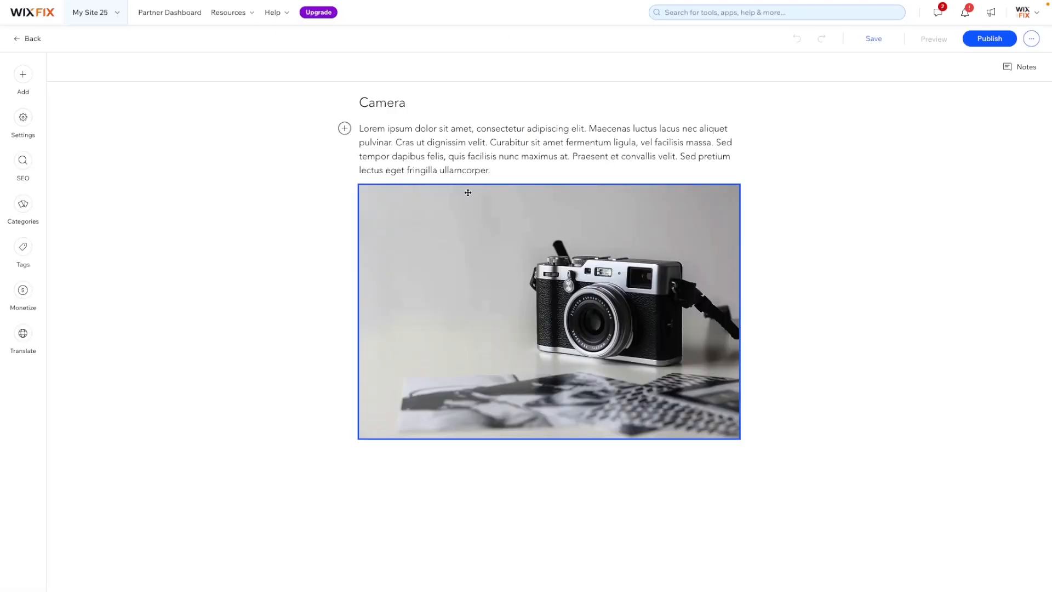
left_click(493, 173)
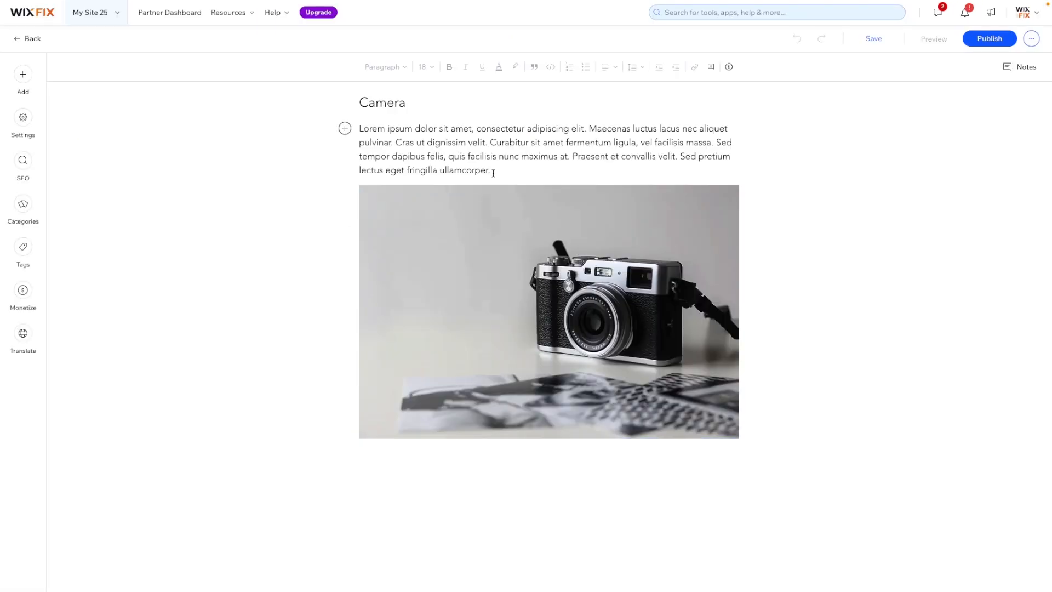
key("Return")
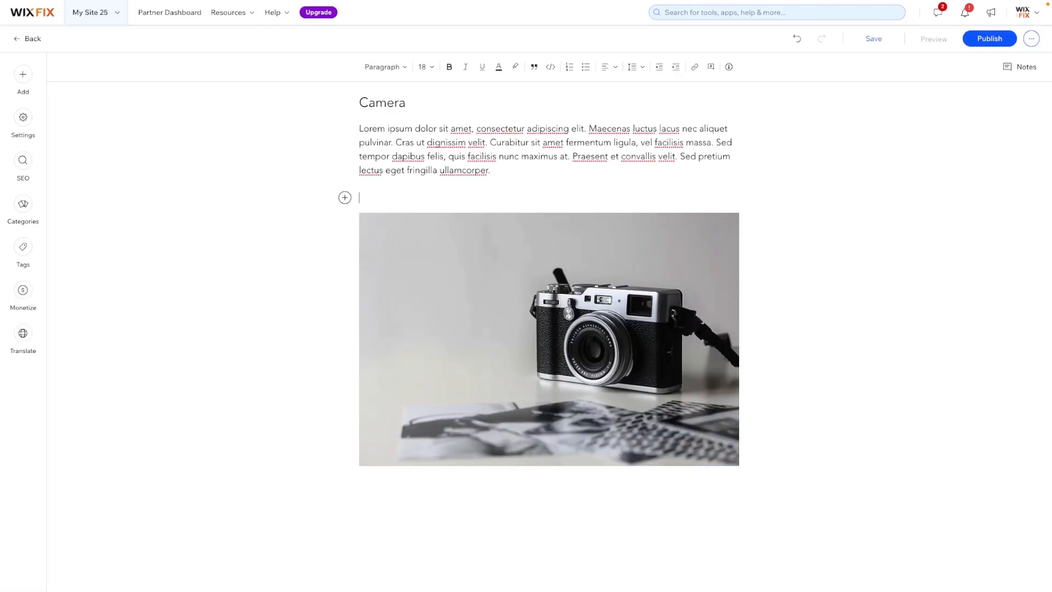
key("ctrl+v")
scroll(450, 365, "down", 5)
scroll(443, 353, "up", 5)
left_click(992, 40)
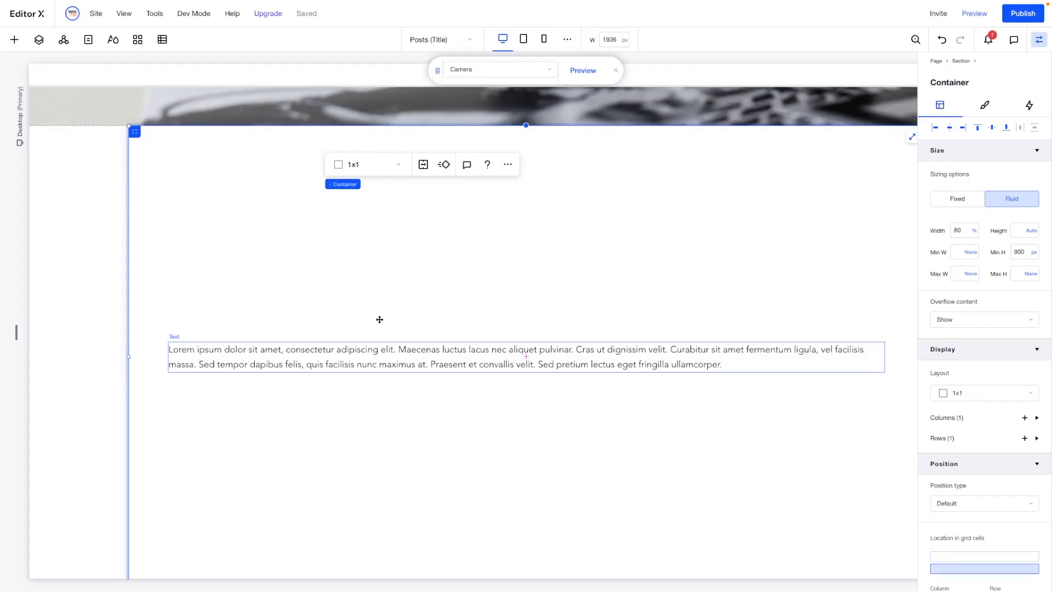
Check the paragraph's dataset connection and change the container's minimum height to None
left_click(418, 350)
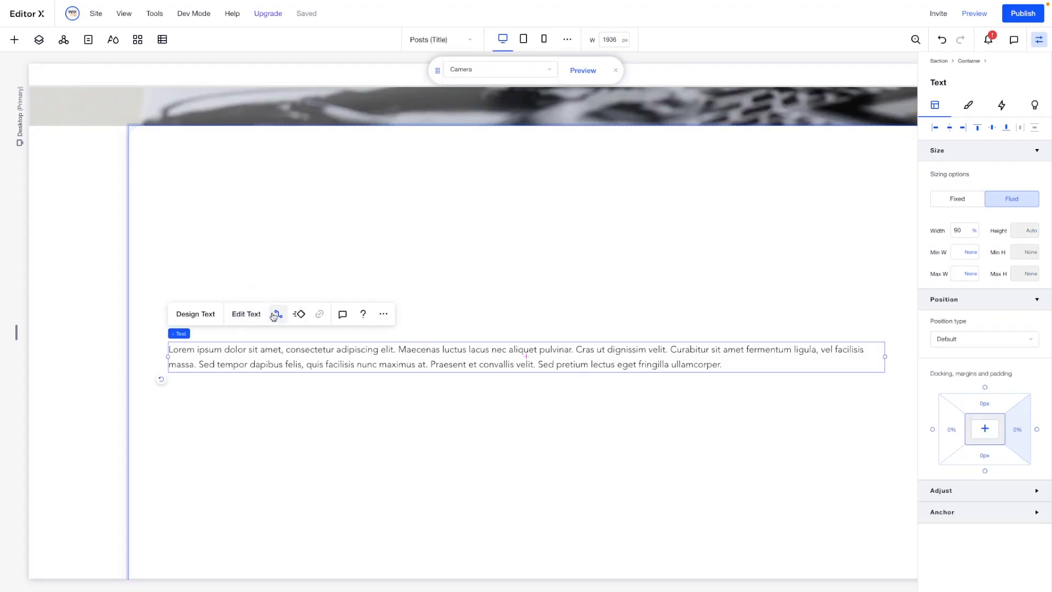
left_click(275, 314)
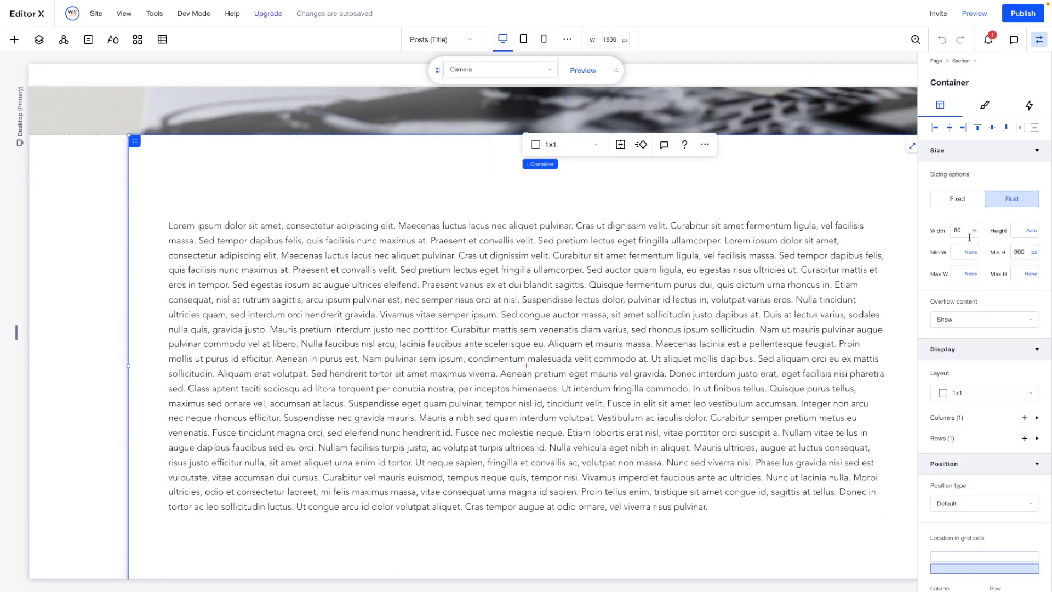
left_click(1034, 253)
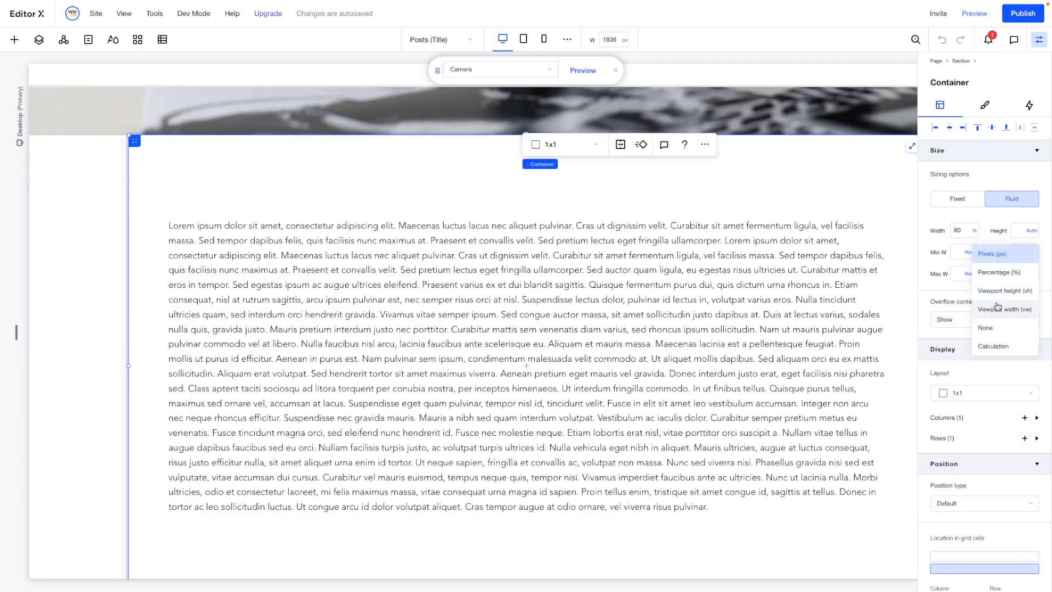
left_click(1002, 334)
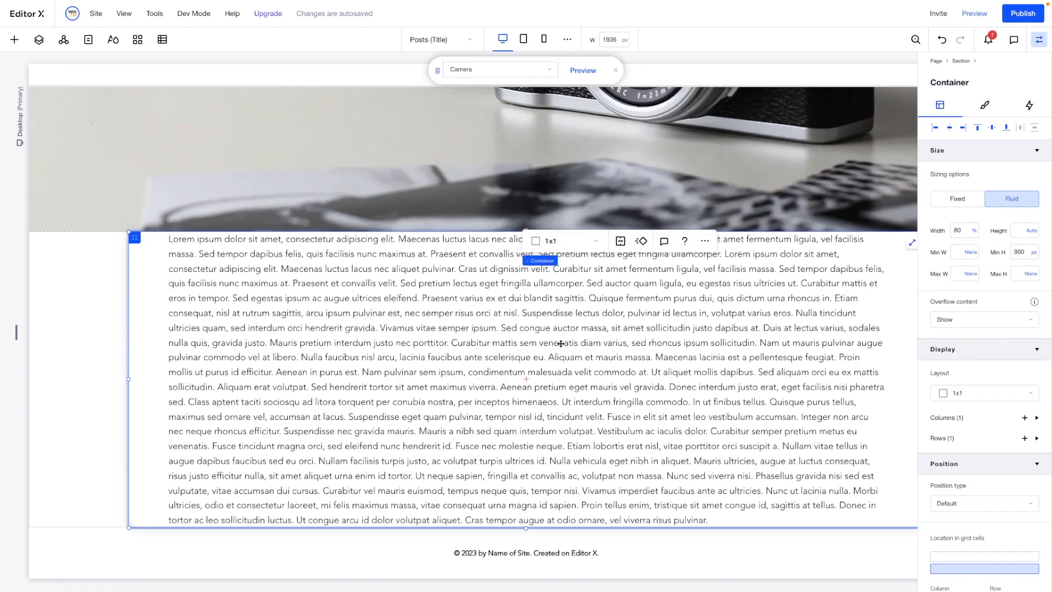
Give the paragraph text top and bottom margins of 60 px inside the container
left_click(508, 347)
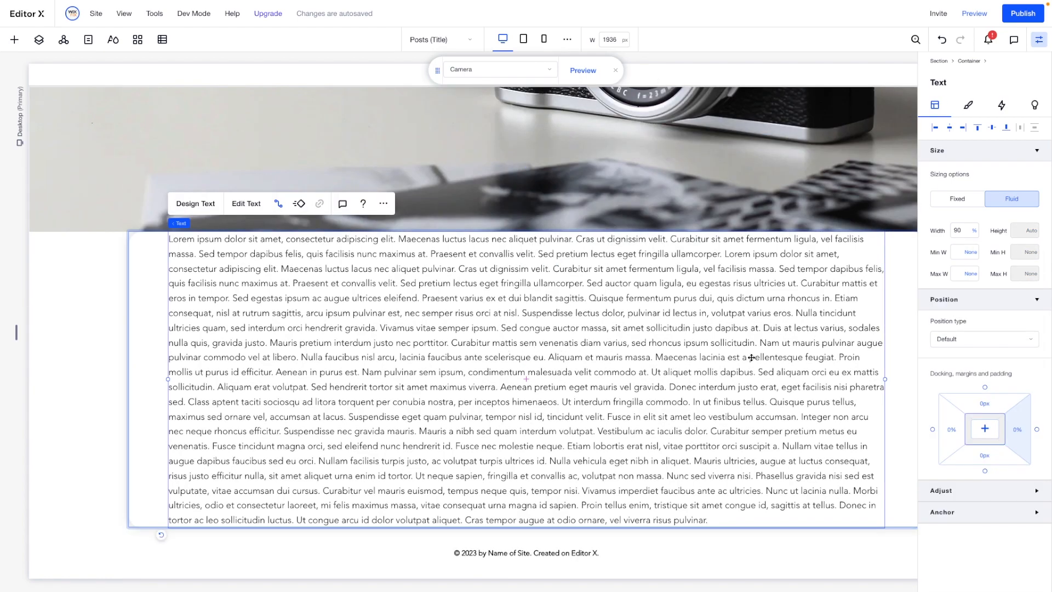
left_click(979, 403)
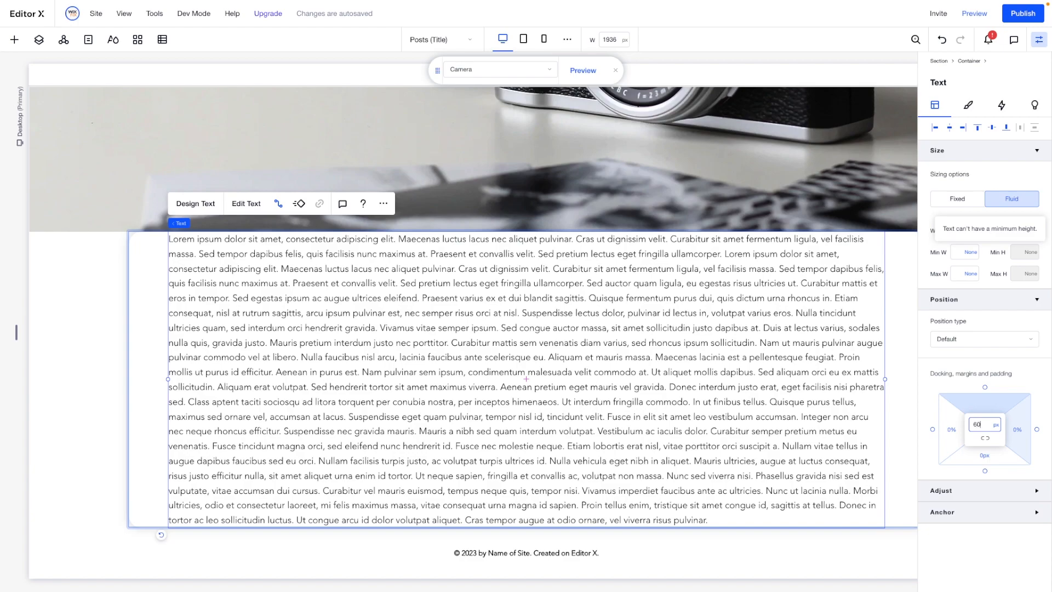
key("Tab")
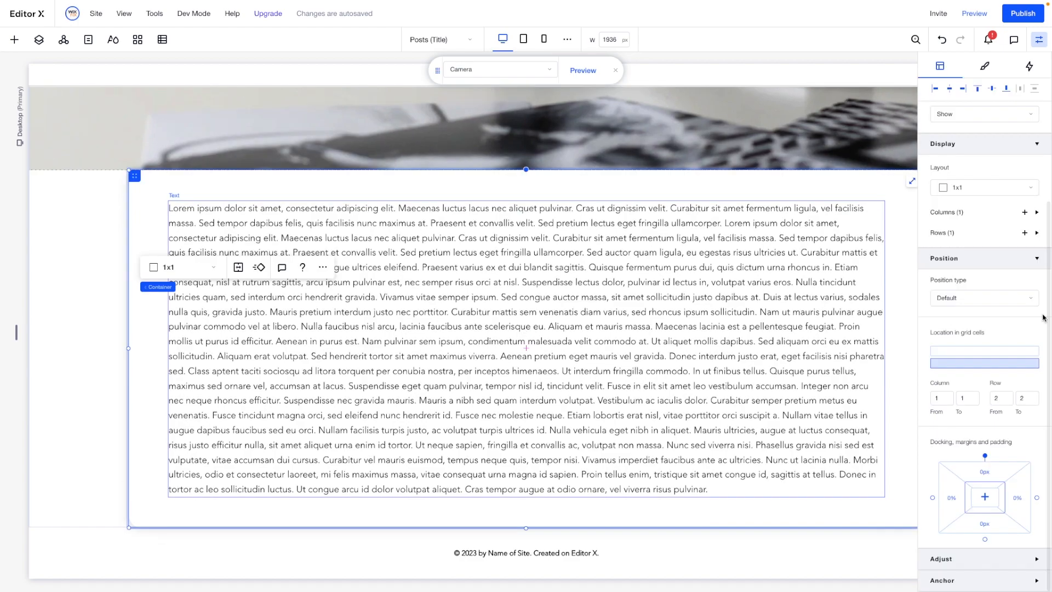
Set the container's top margin to -120 px so it overlaps the cover image
scroll(1043, 317, "up", 4)
scroll(1043, 318, "down", 1)
scroll(1043, 317, "down", 3)
left_click(997, 474)
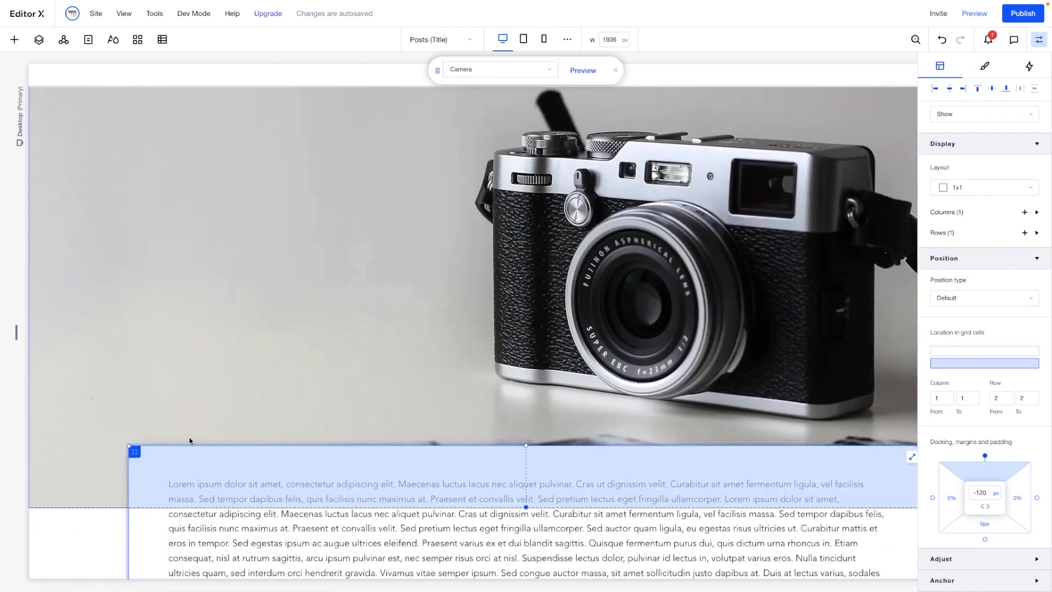
Add a title over the cover image and connect it to Title (Text) in the Posts Item dataset
scroll(230, 346, "down", 5)
scroll(230, 347, "up", 2)
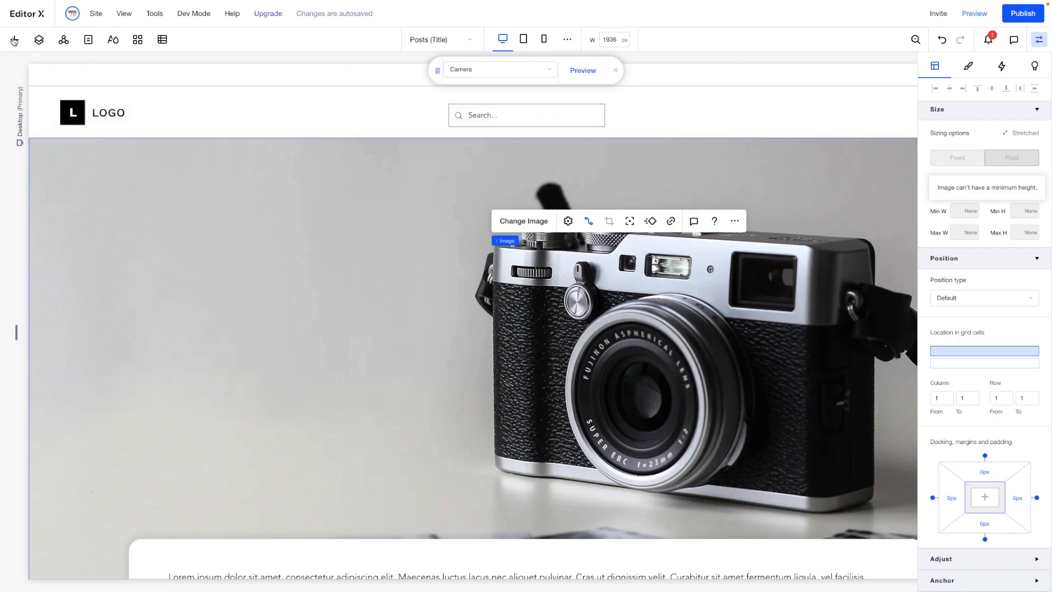
left_click(13, 40)
left_click_drag(116, 113, 478, 347)
left_click(406, 296)
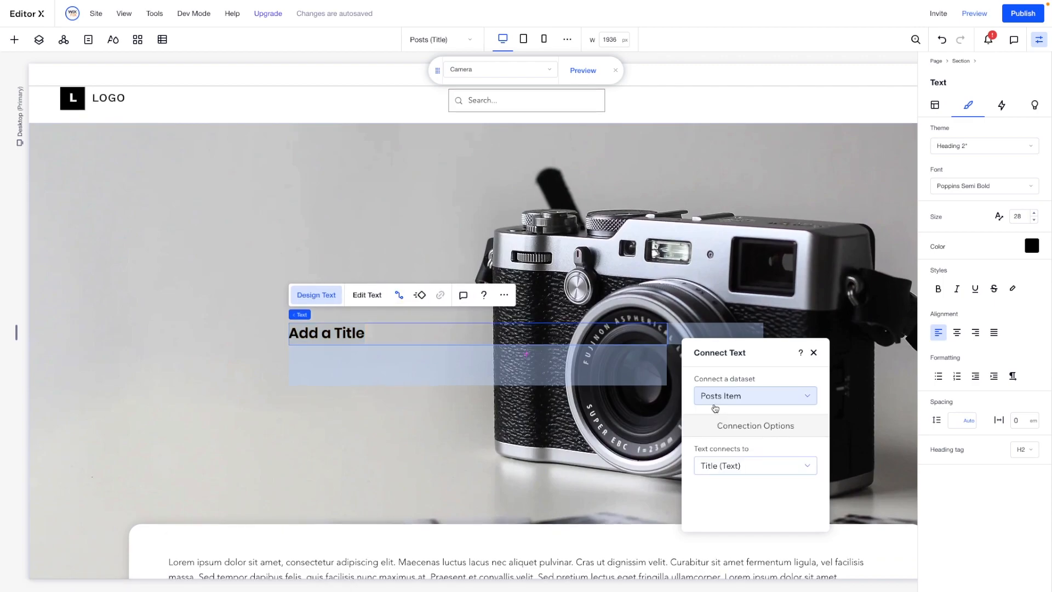
Center-align the title text, color it white, and enlarge its font size
left_click(957, 332)
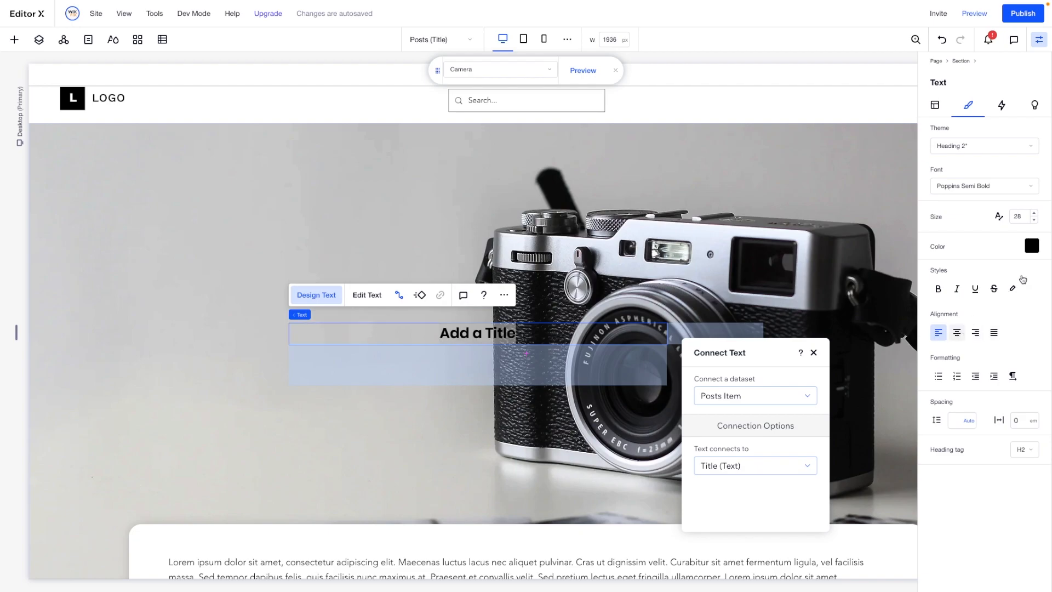
left_click(1017, 258)
left_click(948, 349)
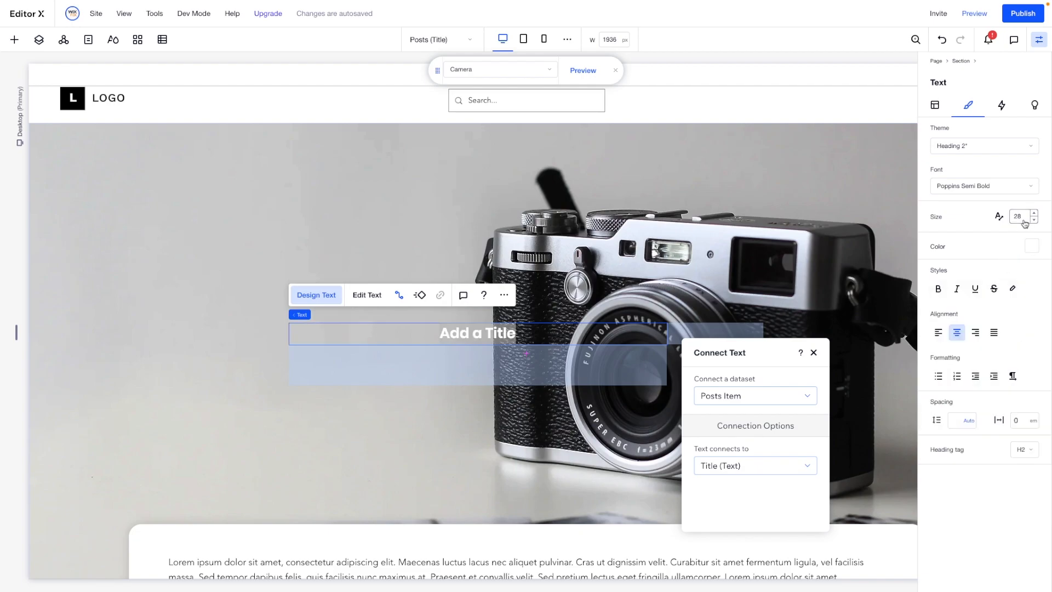
left_click(935, 105)
scroll(1019, 449, "down", 1)
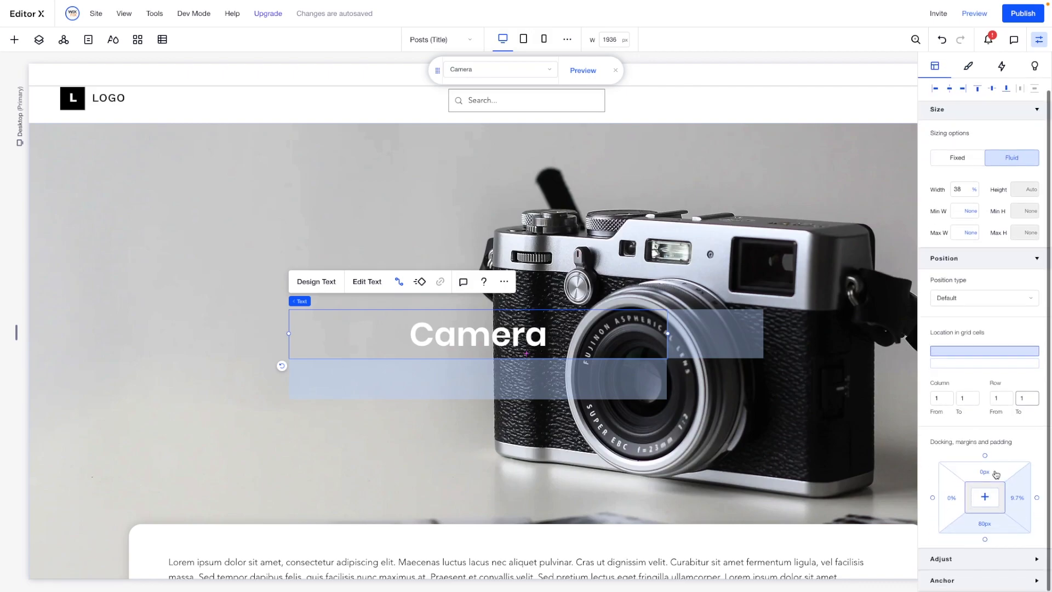
left_click(986, 497)
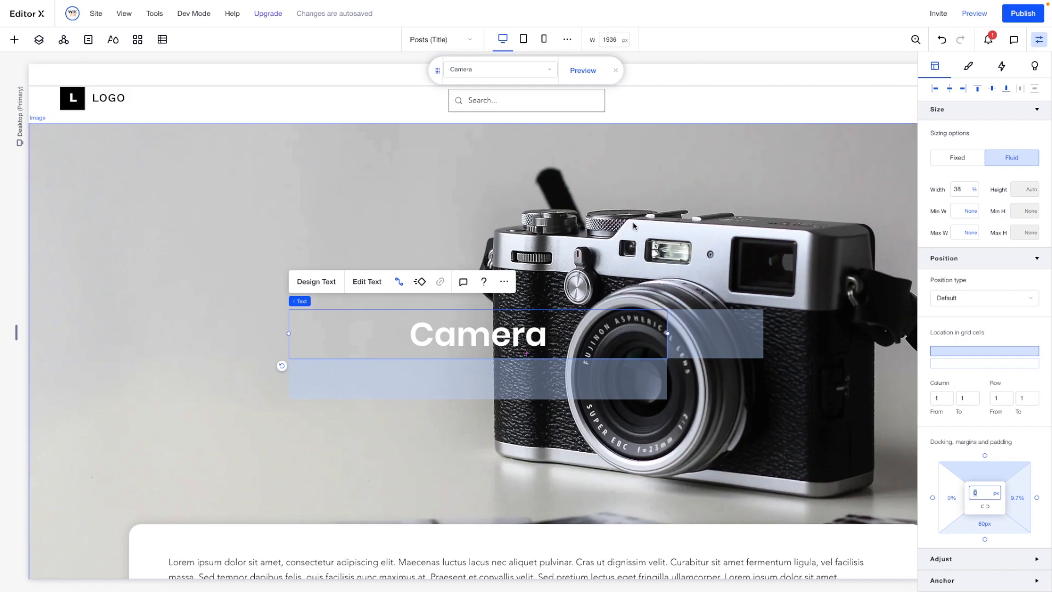
Reduce the cover image's opacity to 52% over its black background to darken it behind the title
left_click(633, 226)
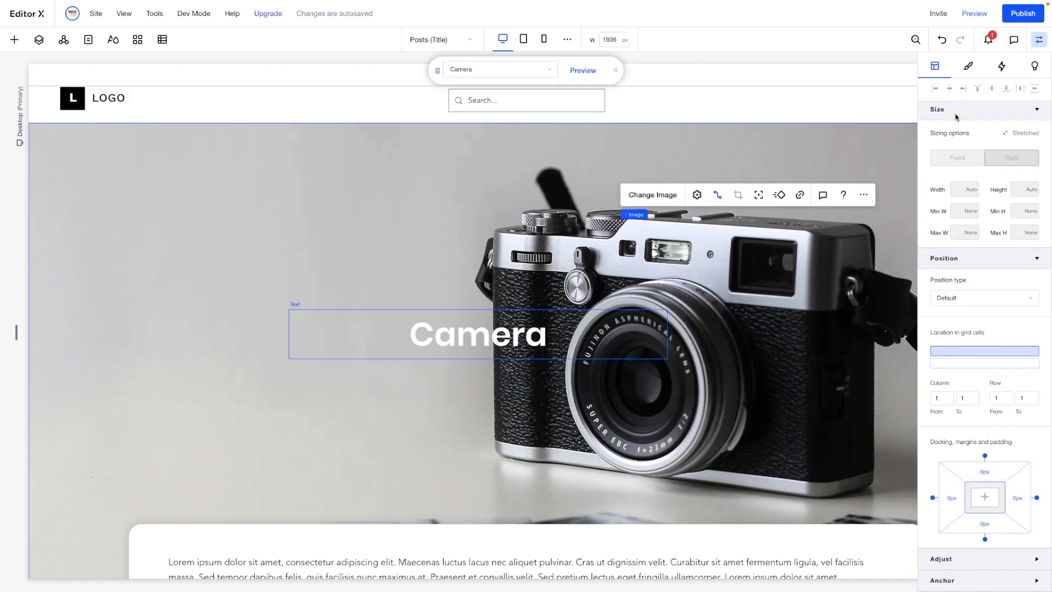
left_click(969, 66)
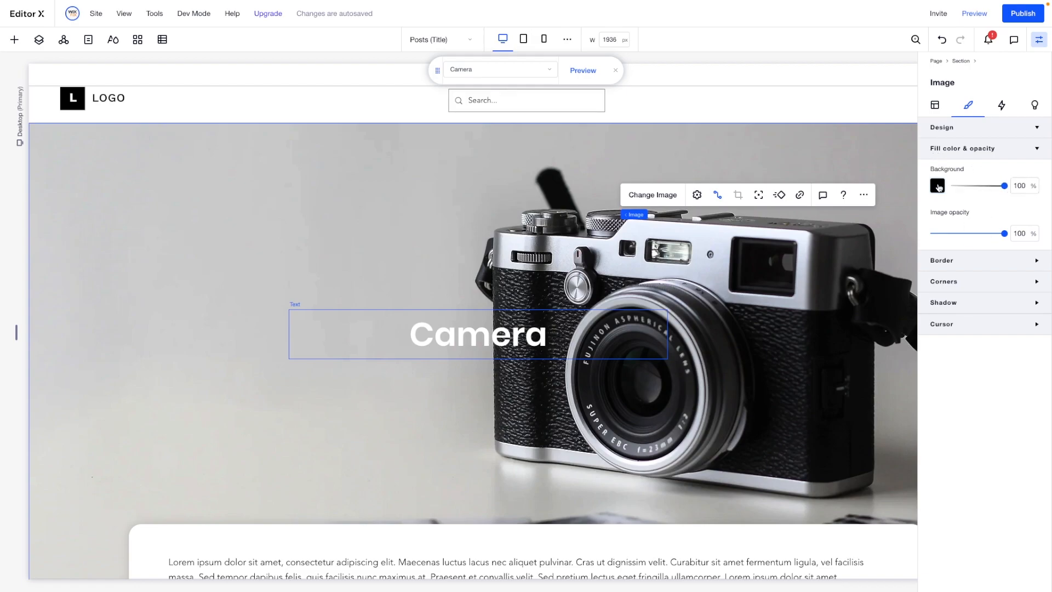
left_click_drag(988, 236, 970, 236)
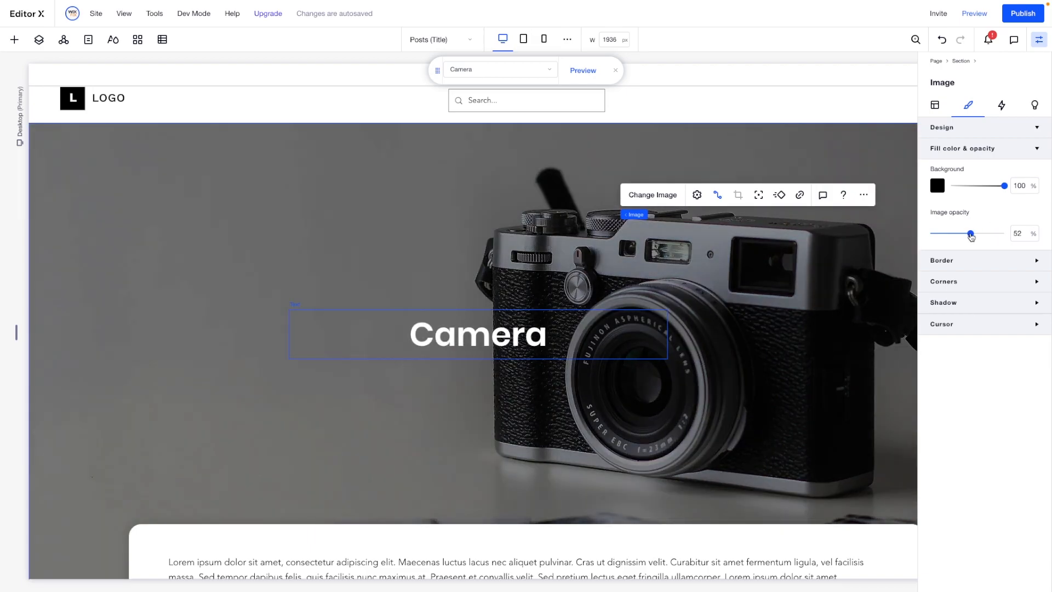
Set the cover image's opacity to 50% and round its two lower corners with a 24 px radius
left_click_drag(971, 237, 969, 236)
scroll(787, 362, "down", 4)
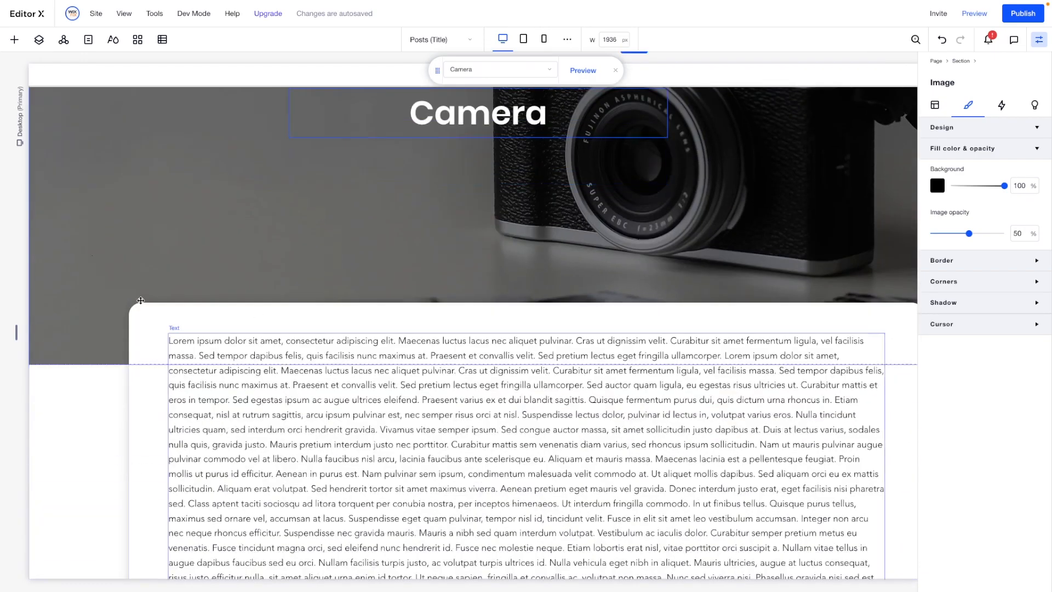
left_click(948, 282)
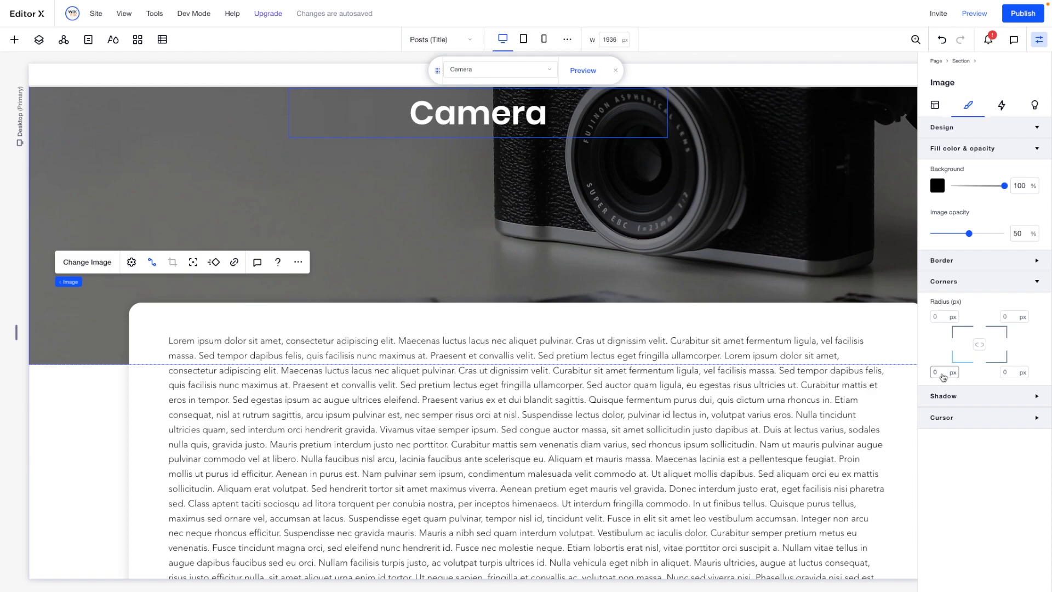
key("Tab")
key("Return")
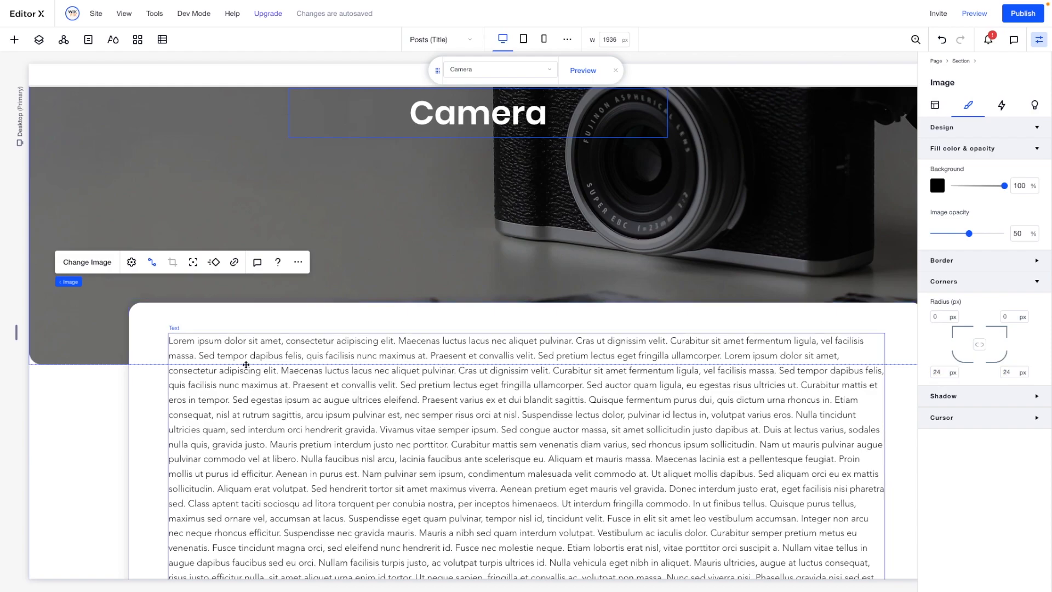
Center the title horizontally and vertically over the cover image, with all margins at zero
scroll(616, 271, "up", 5)
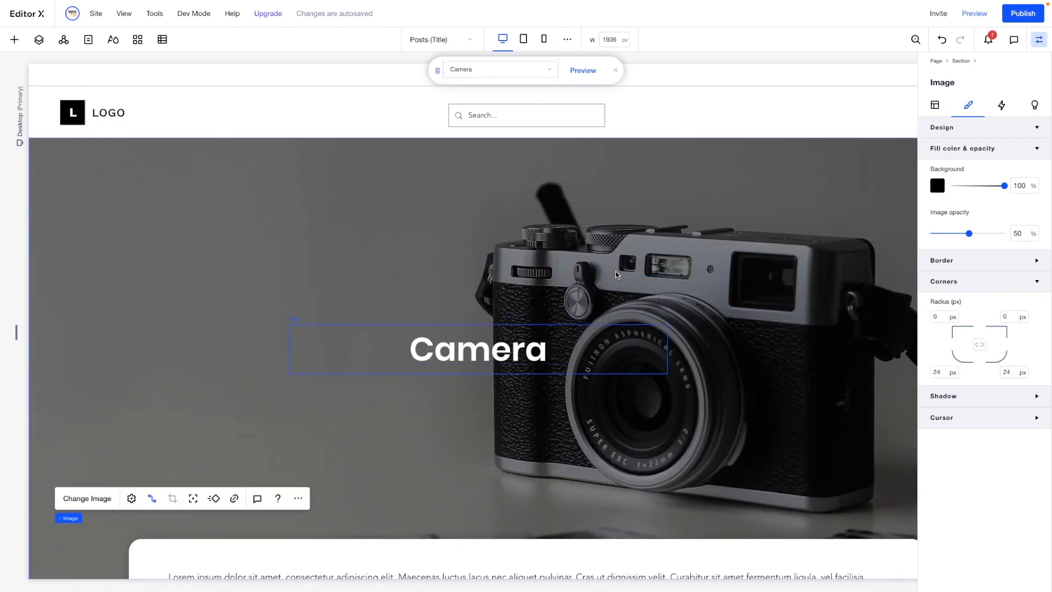
left_click_drag(516, 342, 525, 368)
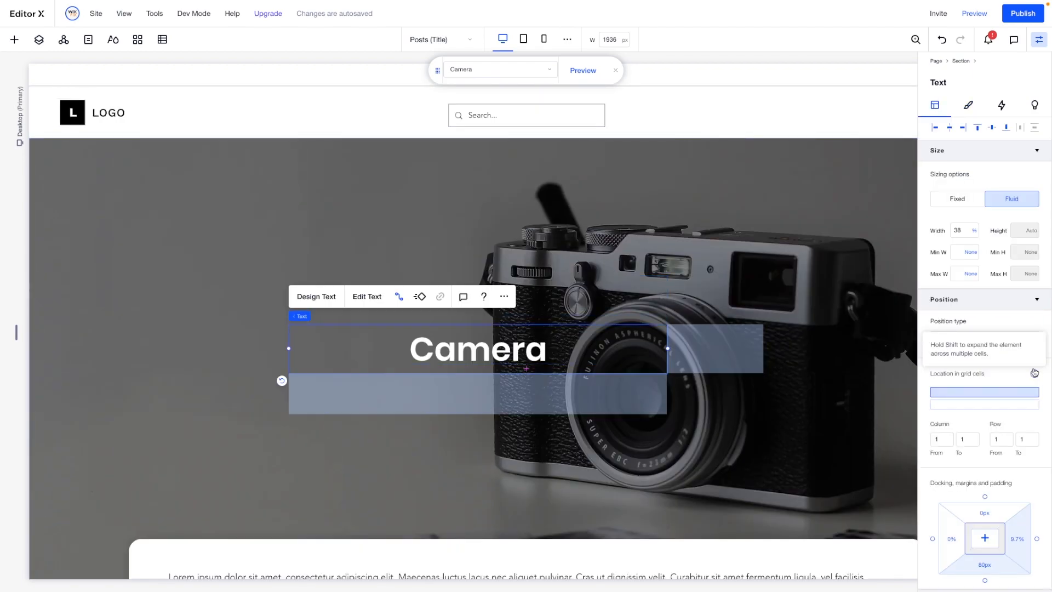
left_click(984, 538)
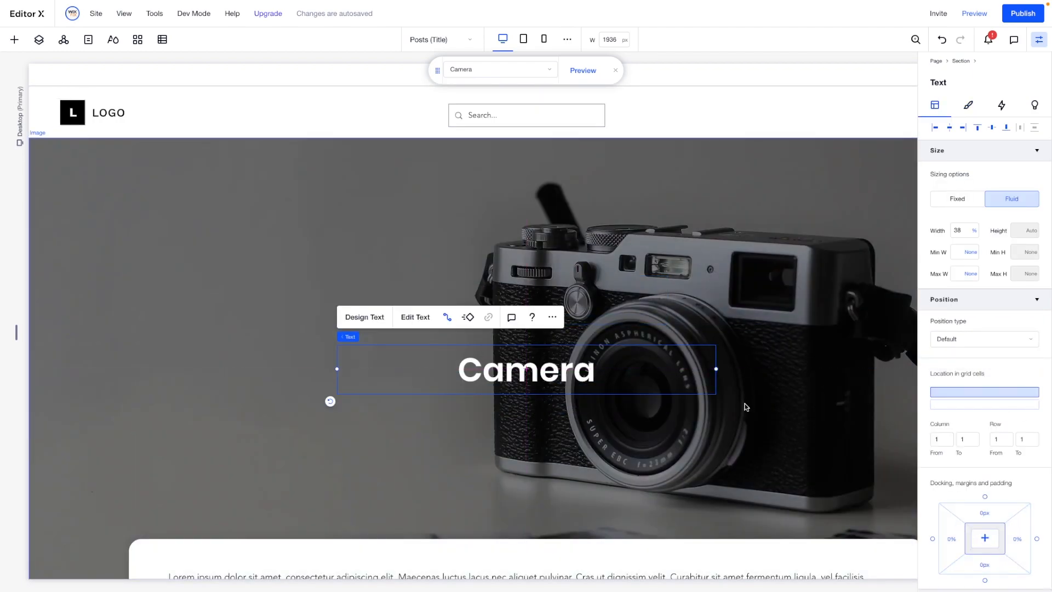
Preview the Posts item page and examine the Camera post from its cover image to the footer
left_click(978, 16)
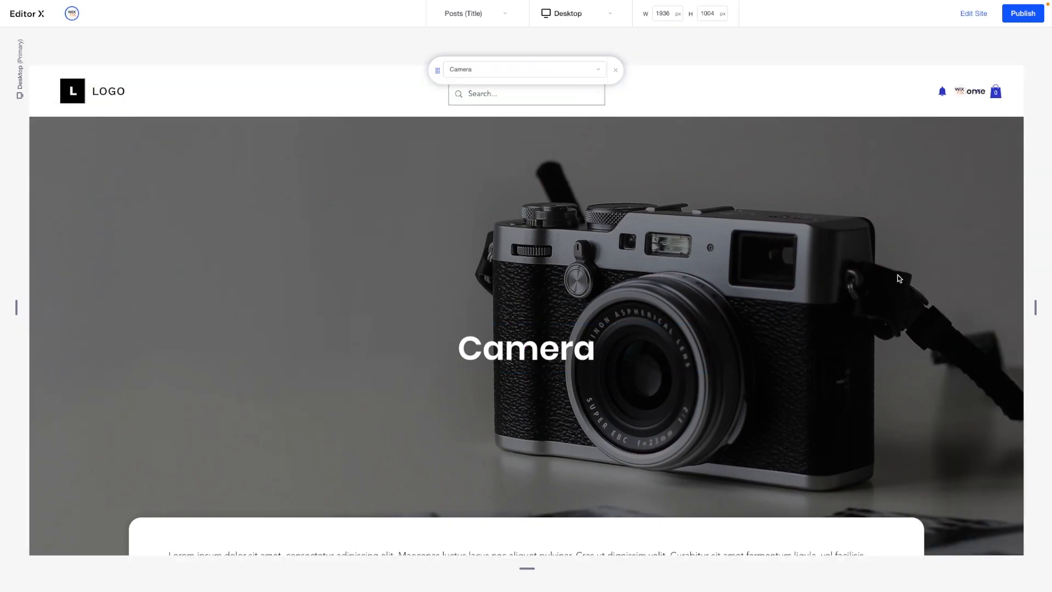
scroll(938, 275, "down", 2)
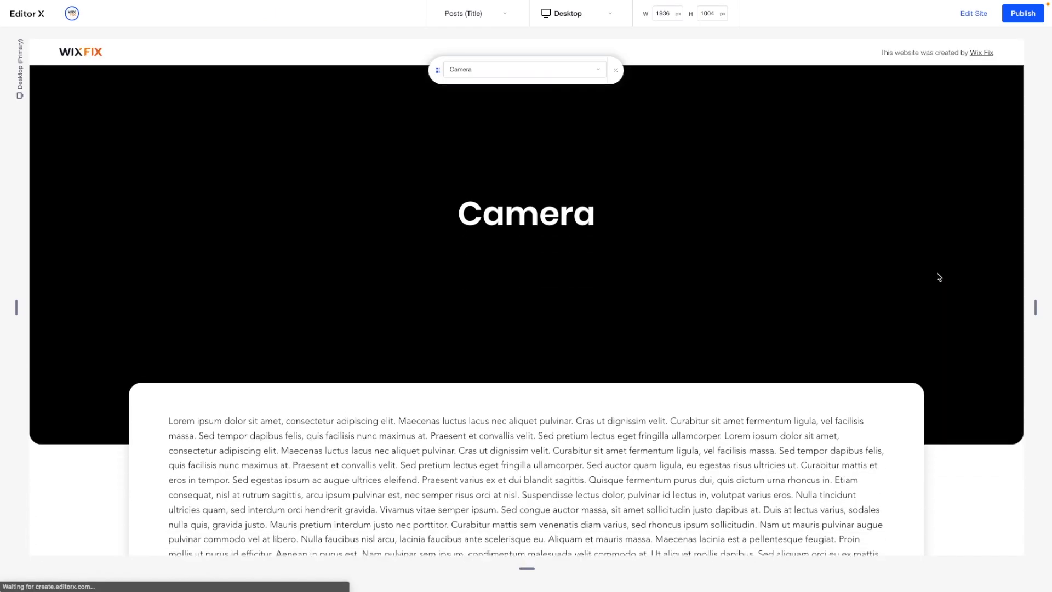
scroll(937, 276, "down", 5)
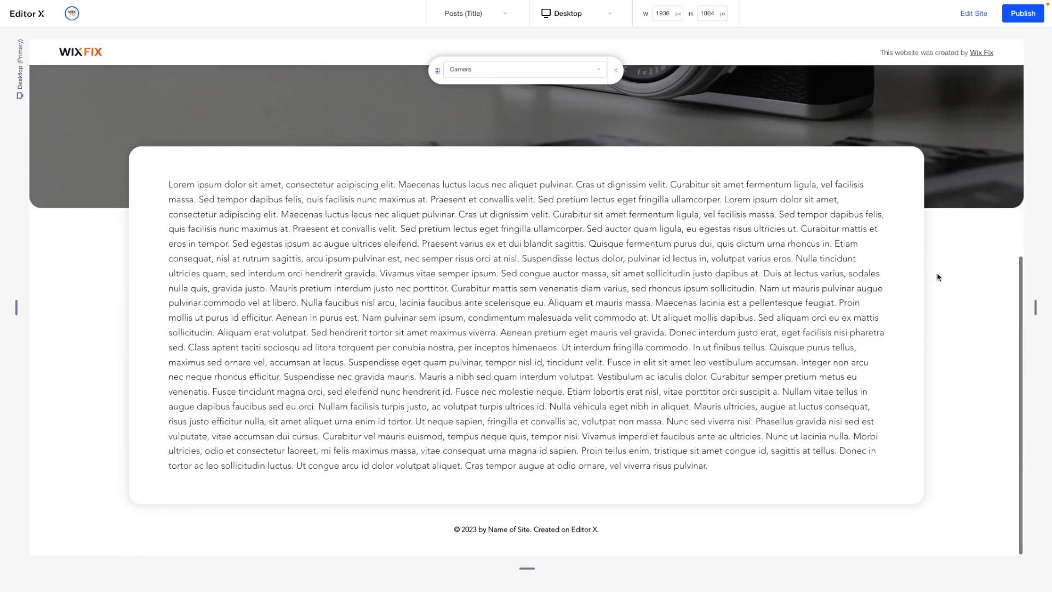
scroll(936, 274, "up", 5)
Switch the previewed item to the Food post and check its cover image, title and content
left_click(509, 74)
left_click(478, 105)
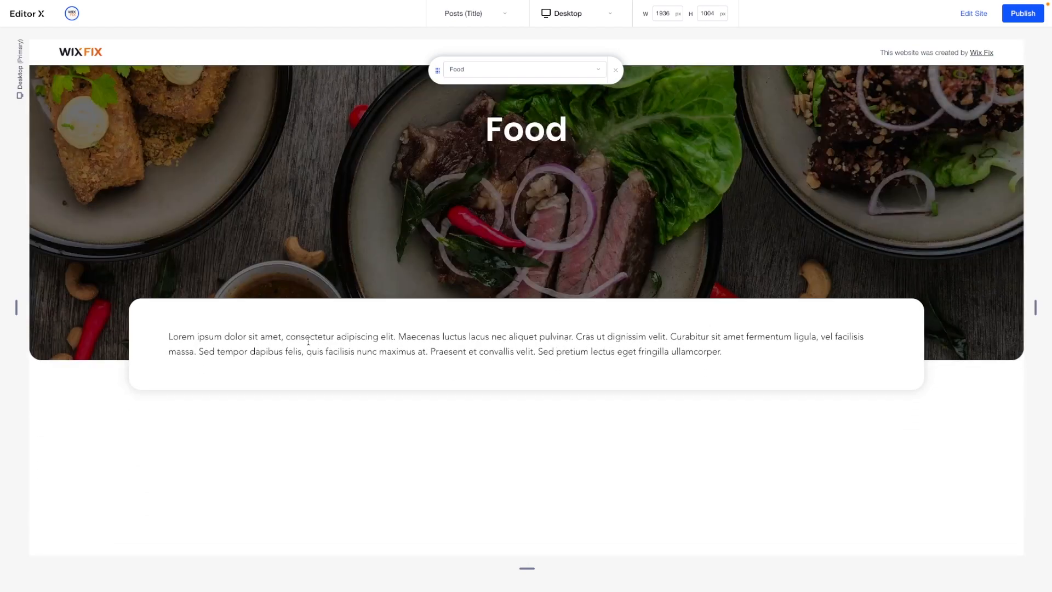
scroll(310, 345, "down", 2)
scroll(310, 345, "up", 5)
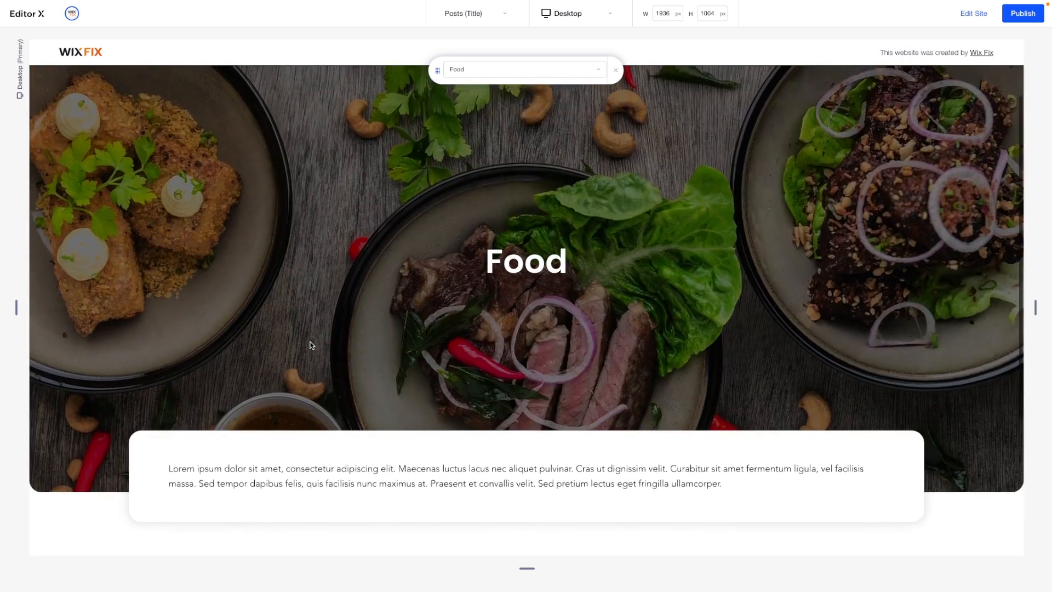
scroll(310, 344, "down", 5)
scroll(310, 344, "up", 2)
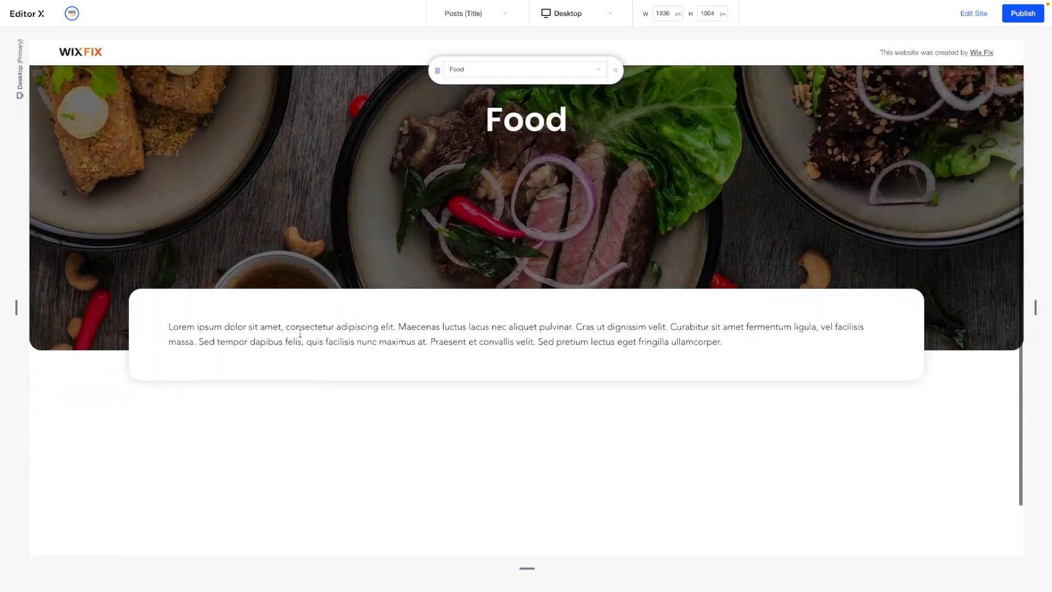
scroll(261, 337, "up", 3)
Switch the previewed item to the Travel post and look through its page layout
left_click(486, 70)
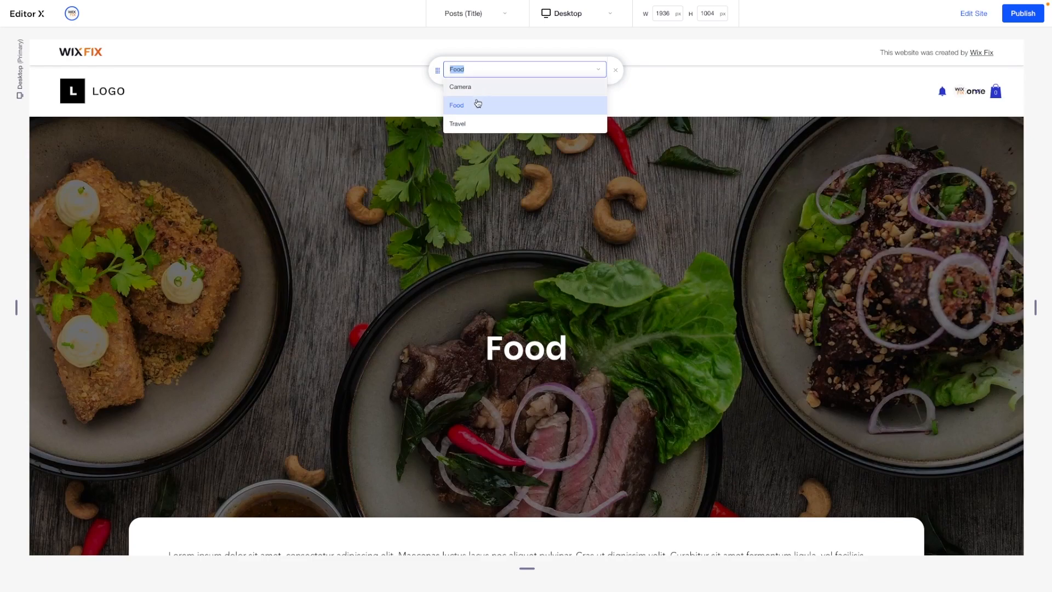
left_click(475, 123)
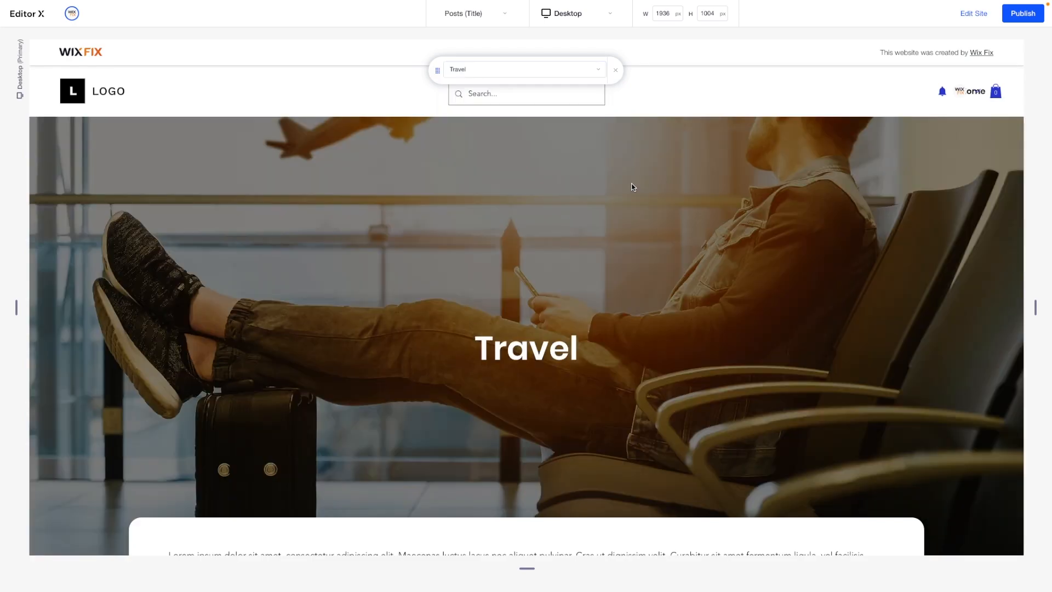
scroll(633, 187, "down", 3)
scroll(633, 187, "down", 2)
scroll(633, 187, "up", 5)
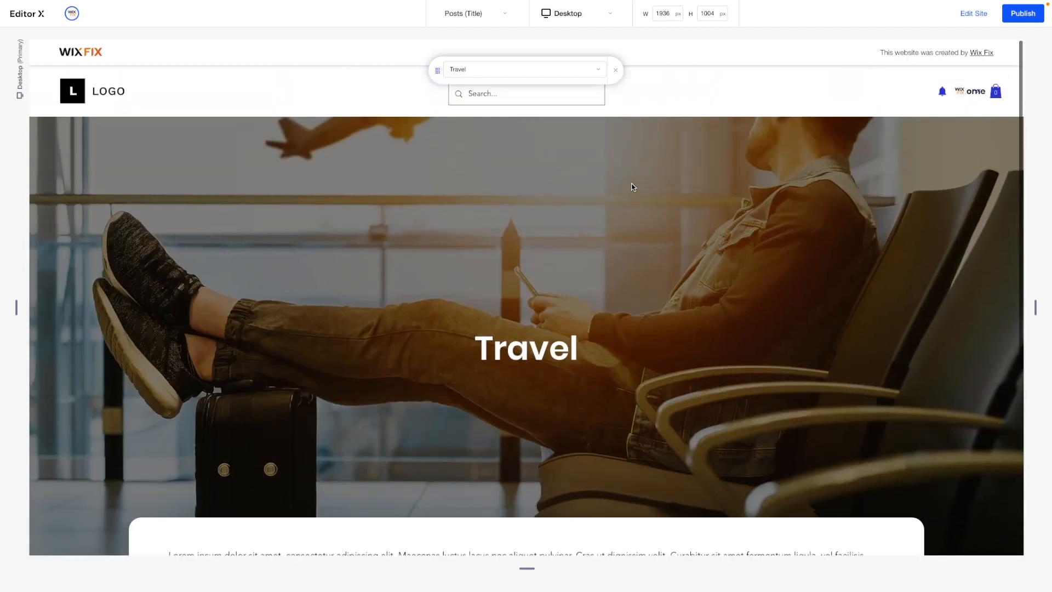